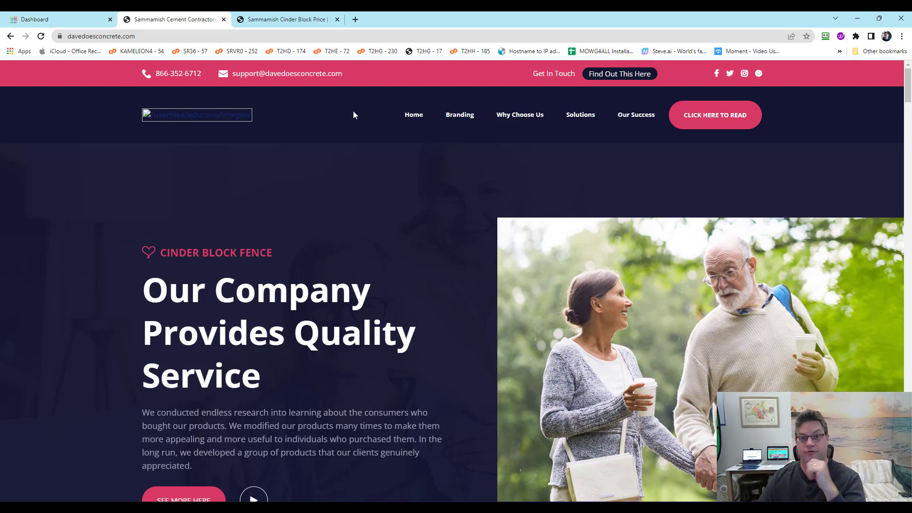
# Open the live site's Branding page and scroll down to the footer copyright line and back
pyautogui.click(463, 123)
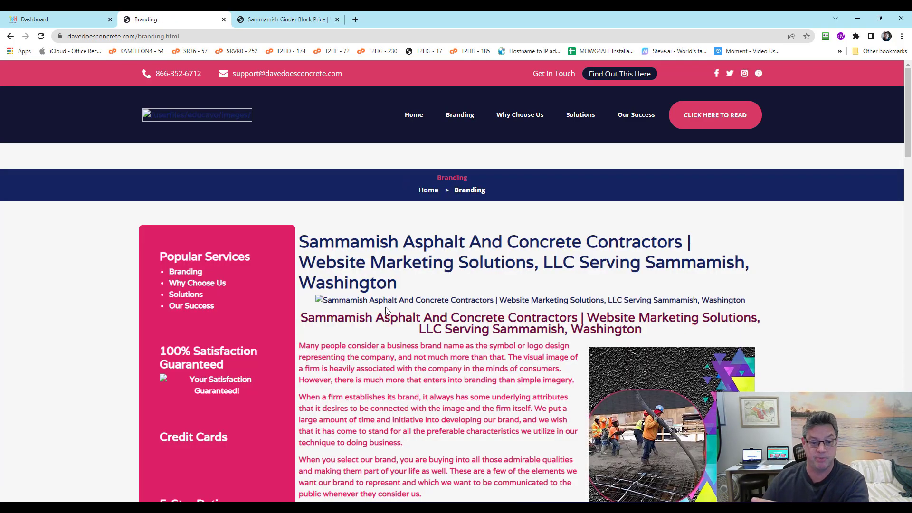
pyautogui.scroll(-20, 386, 310)
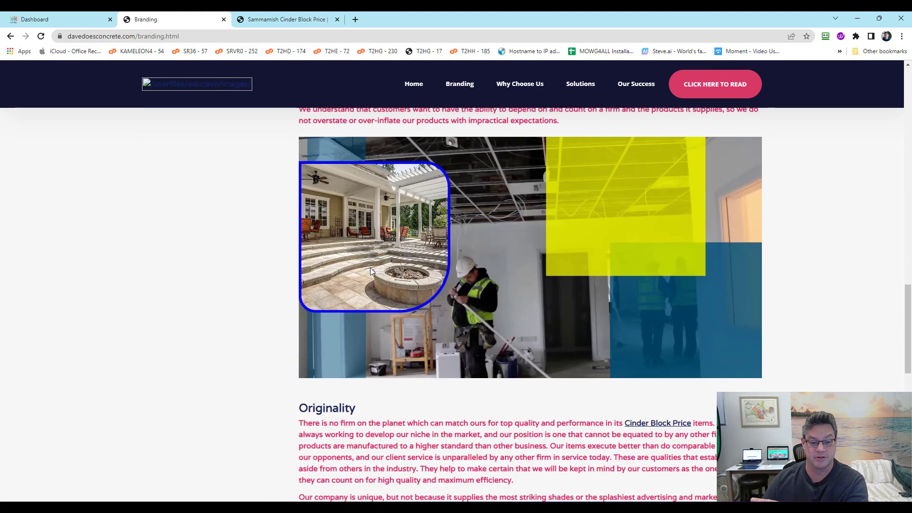
pyautogui.scroll(-10, 371, 270)
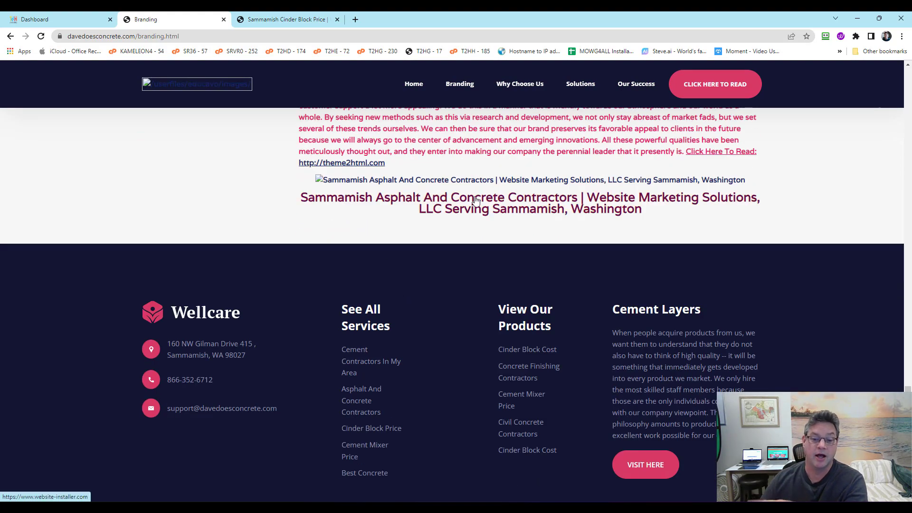
pyautogui.scroll(-2, 378, 294)
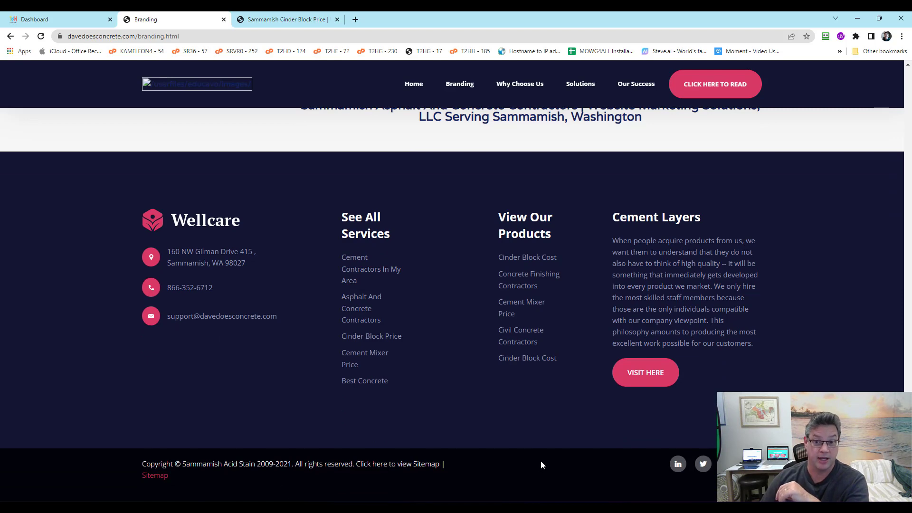
pyautogui.scroll(3, 540, 460)
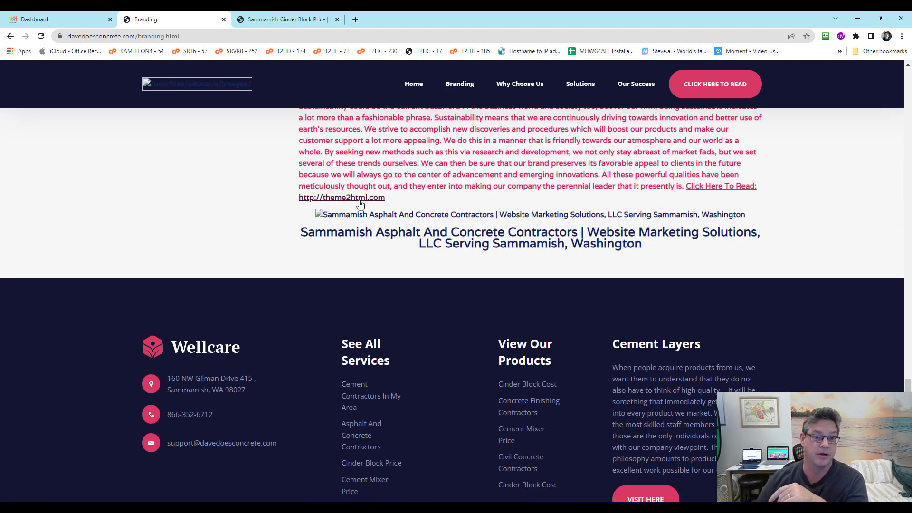
pyautogui.scroll(5, 359, 205)
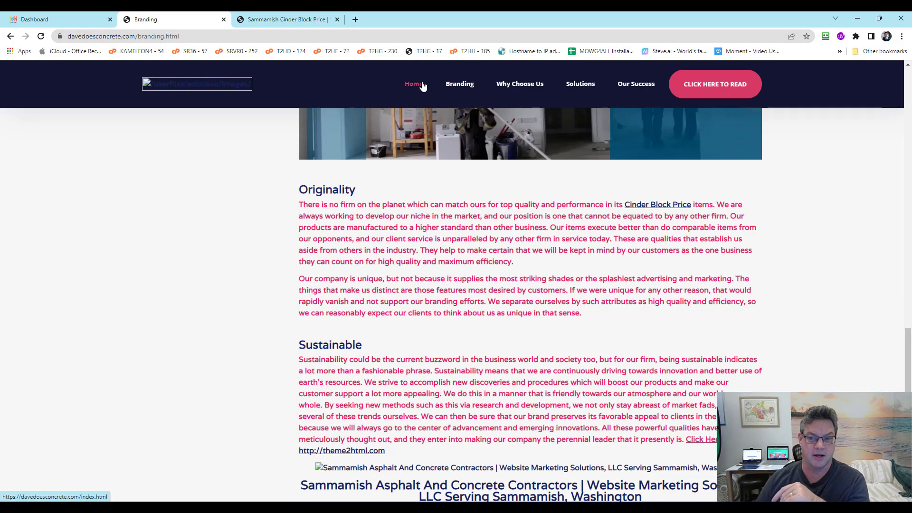
pyautogui.scroll(13, 369, 192)
pyautogui.scroll(15, 369, 190)
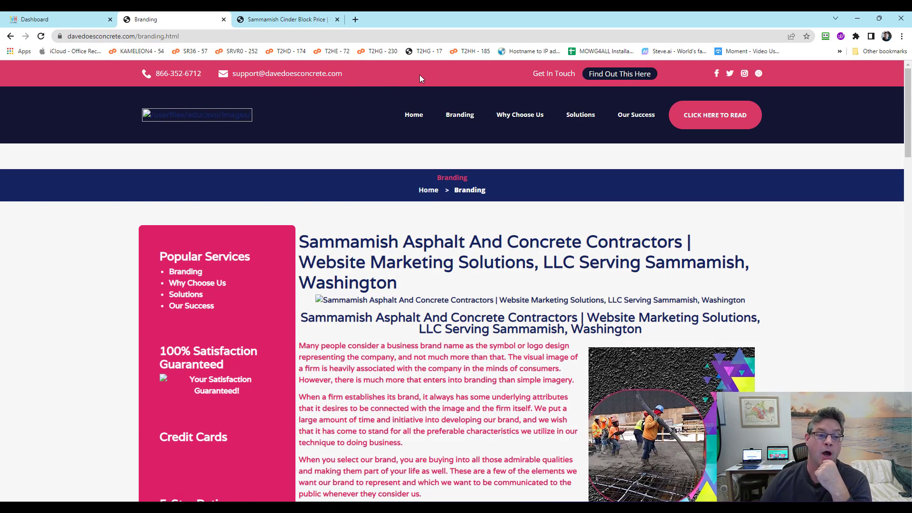
# Visit the live site's homepage, then return to the CMS admin Dashboard
pyautogui.click(69, 19)
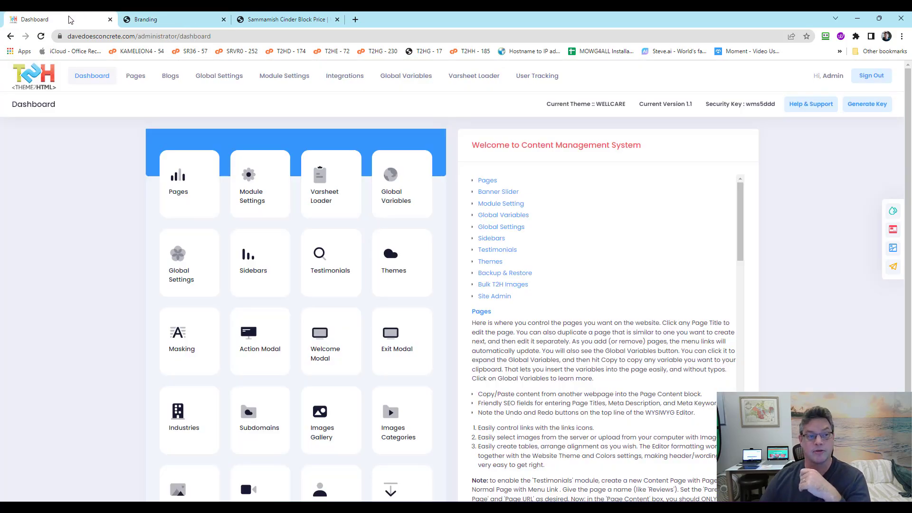
pyautogui.click(157, 20)
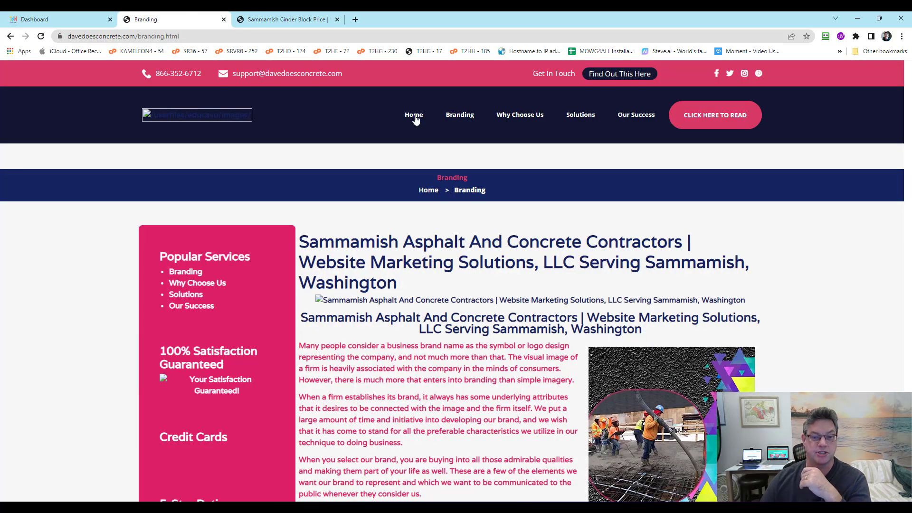
pyautogui.click(414, 117)
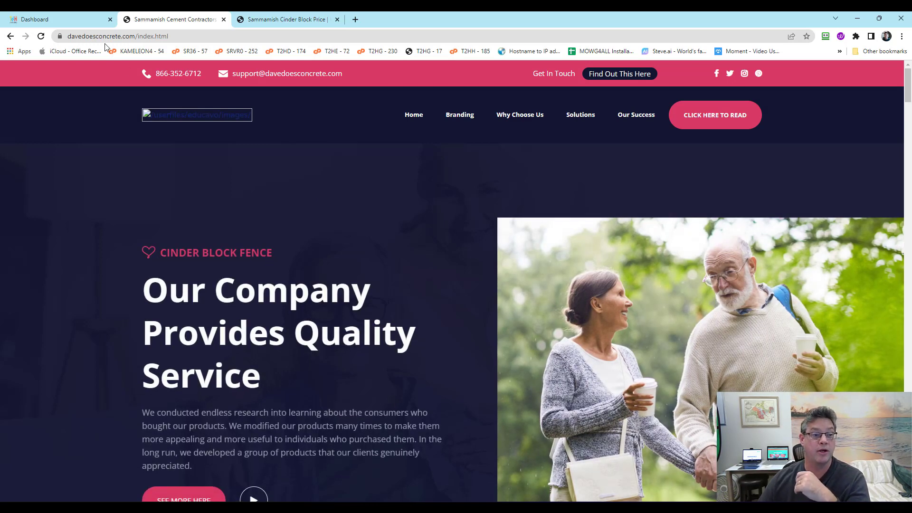
pyautogui.click(90, 21)
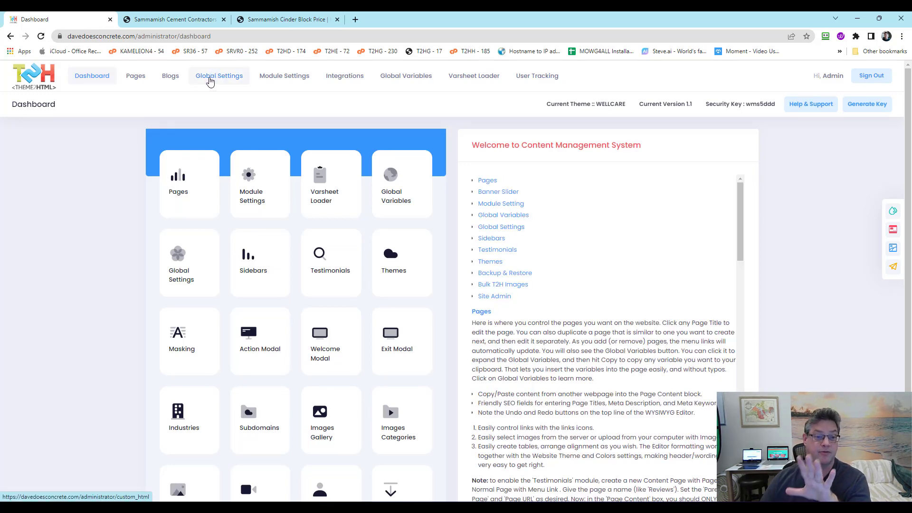
# Open the Global Settings Manager and look over its General Settings page
pyautogui.click(210, 76)
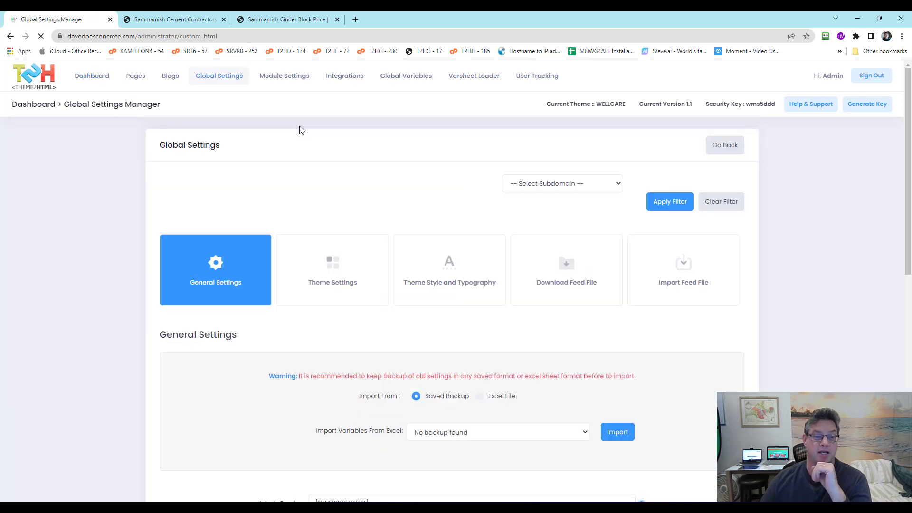
pyautogui.scroll(-3, 303, 131)
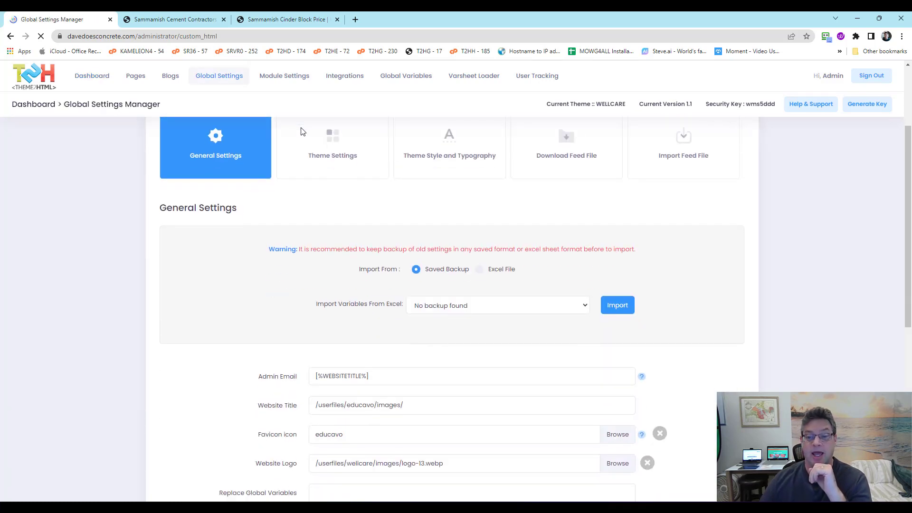
pyautogui.scroll(1, 302, 133)
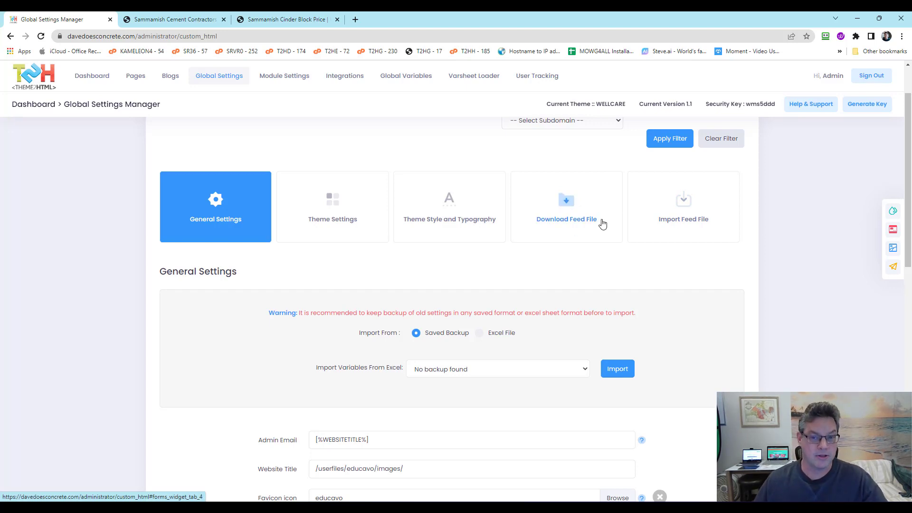
pyautogui.scroll(2, 603, 222)
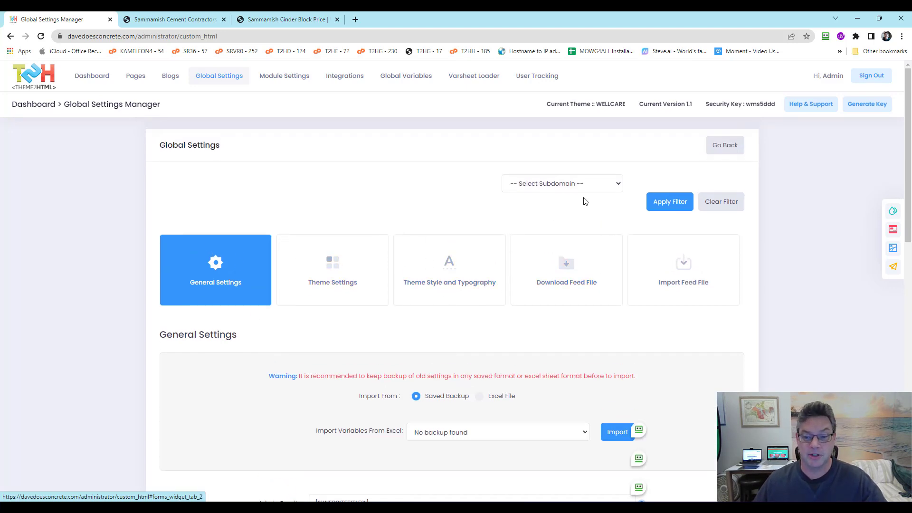
# Filter the global settings to the Main Domain subdomain
pyautogui.click(567, 184)
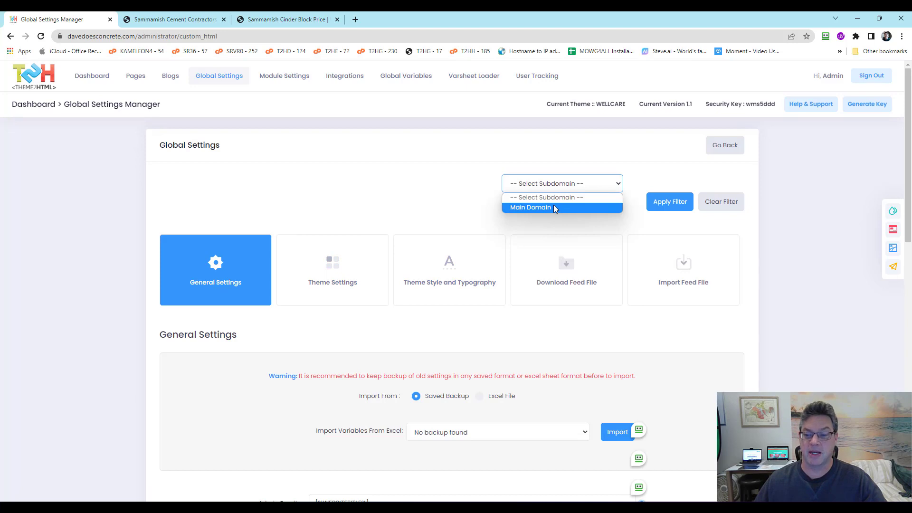
pyautogui.click(423, 198)
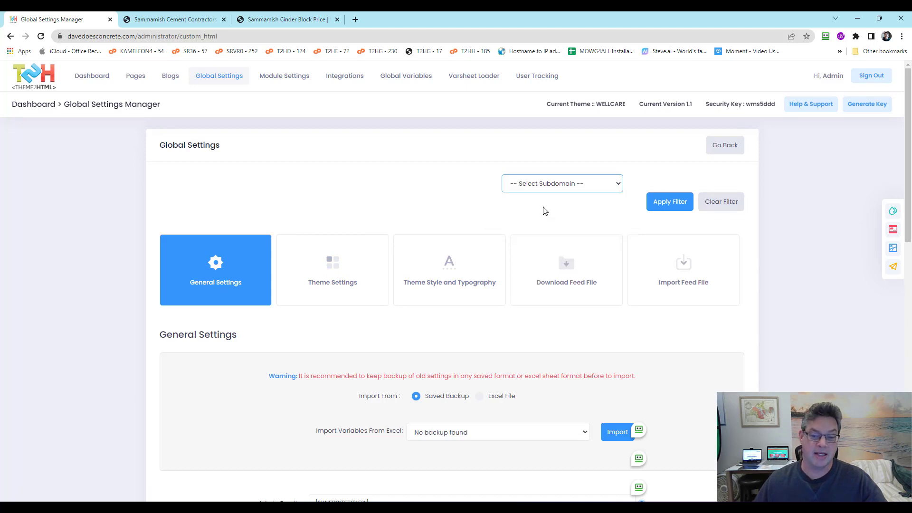
pyautogui.press('Down')
pyautogui.click(424, 196)
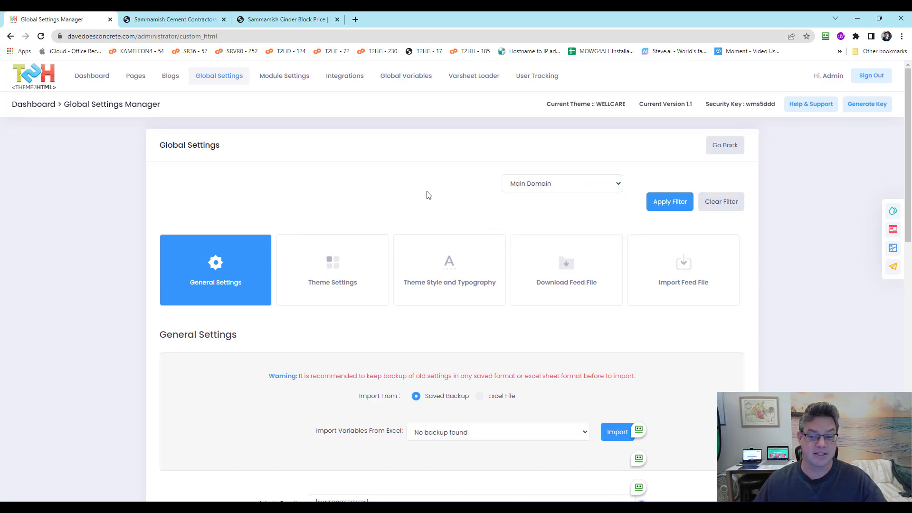
pyautogui.click(667, 206)
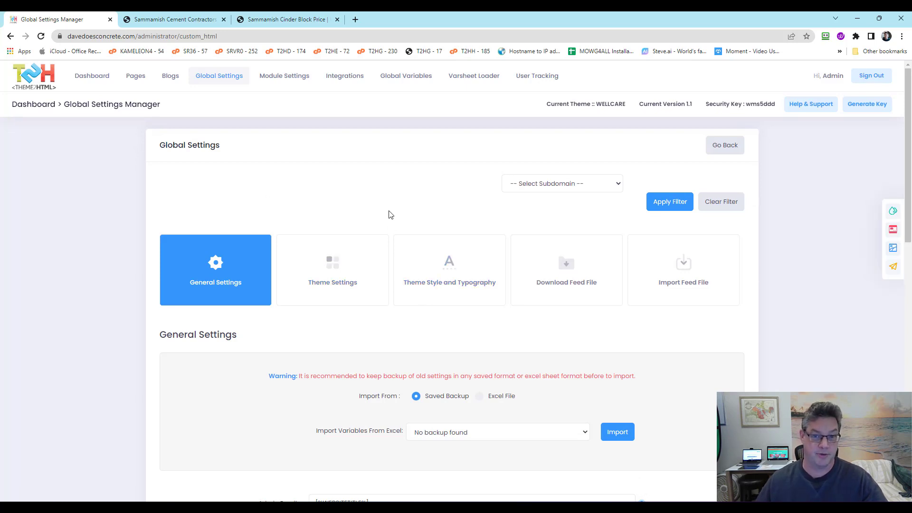
pyautogui.scroll(-1, 203, 227)
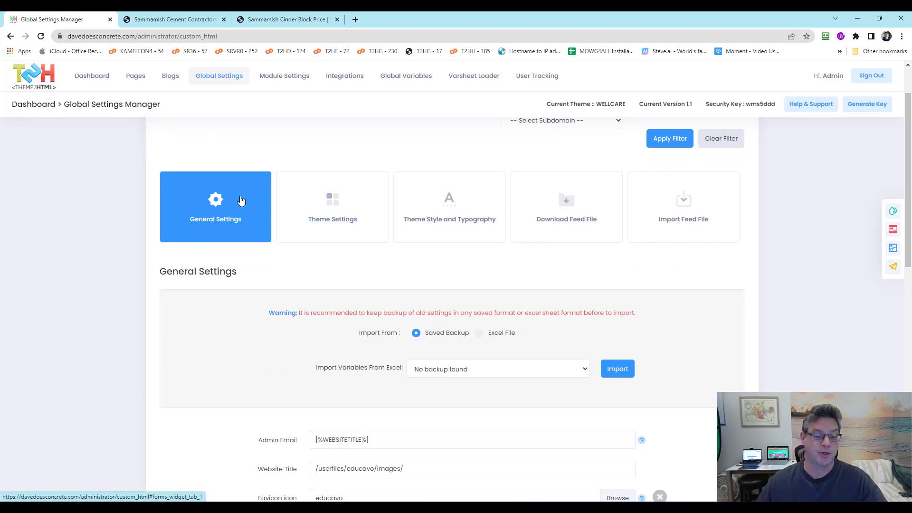
# Jump to the General Settings fields, leaving the backup import unchanged
pyautogui.click(230, 229)
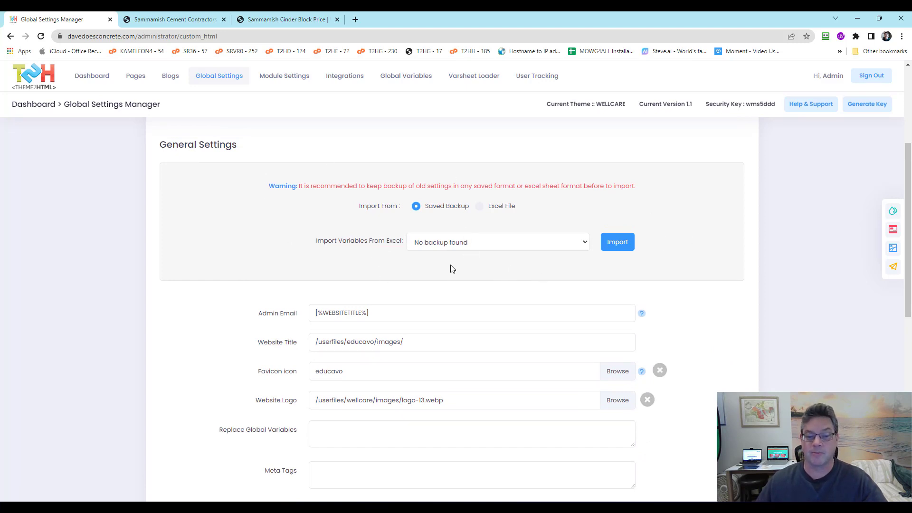
pyautogui.click(458, 245)
pyautogui.click(457, 244)
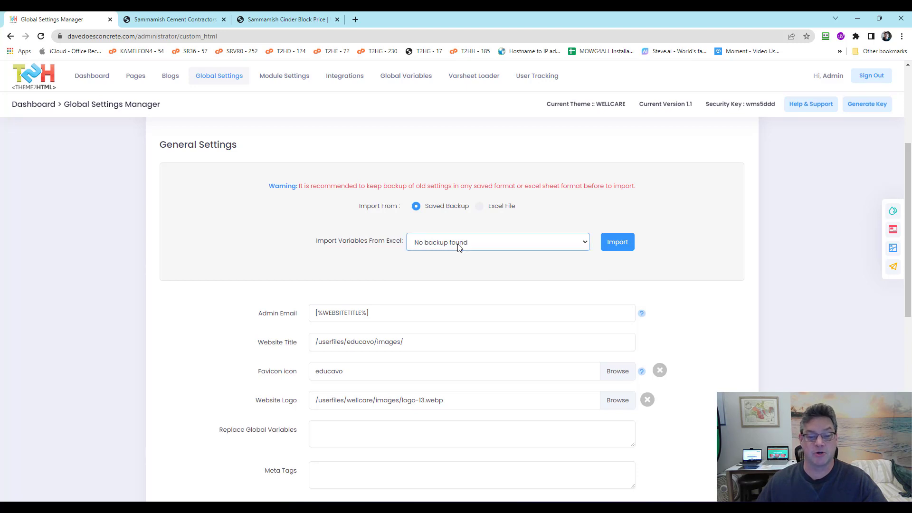
pyautogui.click(273, 231)
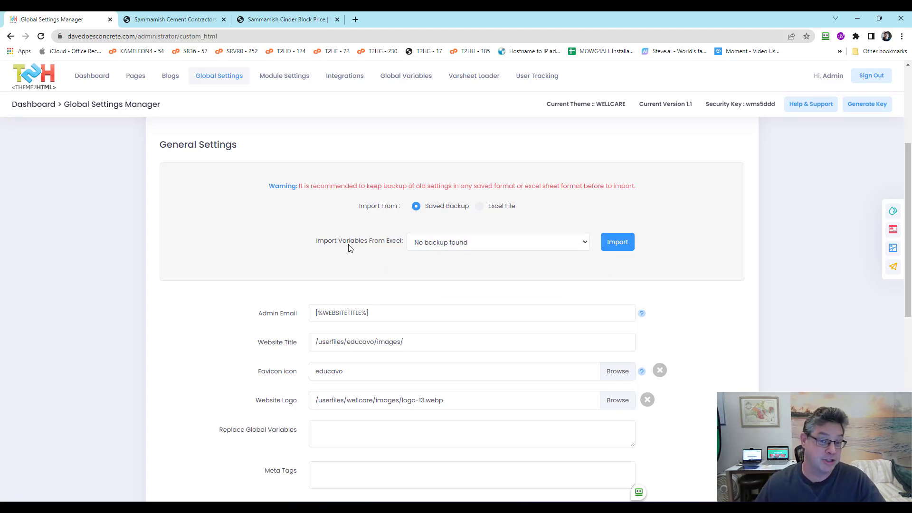
pyautogui.scroll(-1, 348, 247)
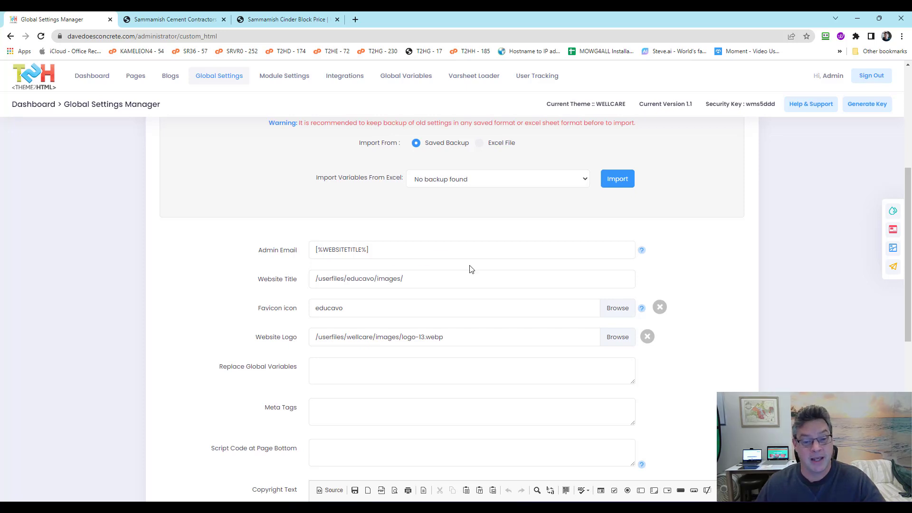
pyautogui.scroll(1, 470, 269)
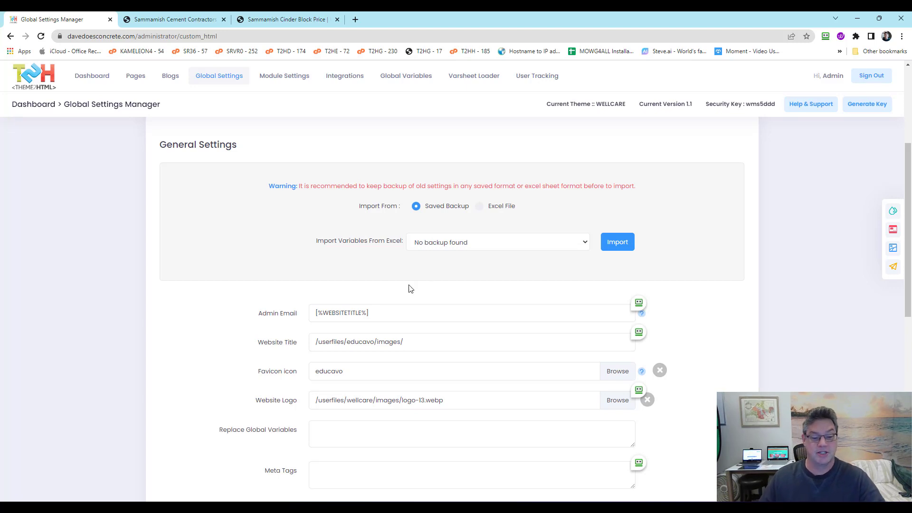
pyautogui.scroll(-1, 259, 283)
pyautogui.scroll(-1, 259, 283)
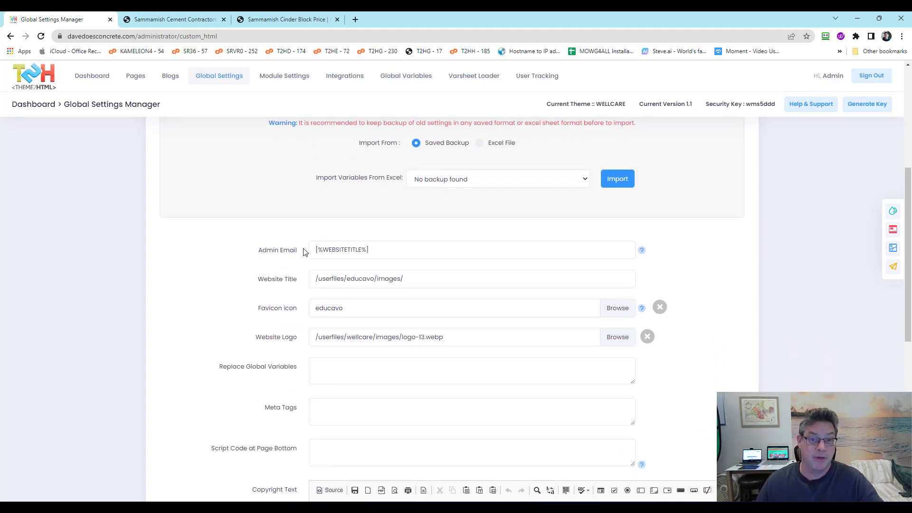
pyautogui.moveTo(391, 249); pyautogui.dragTo(185, 244)
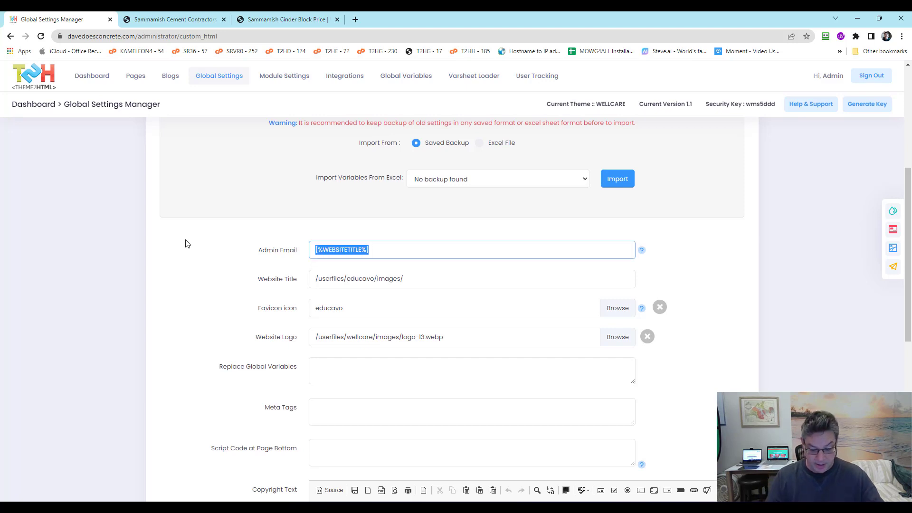
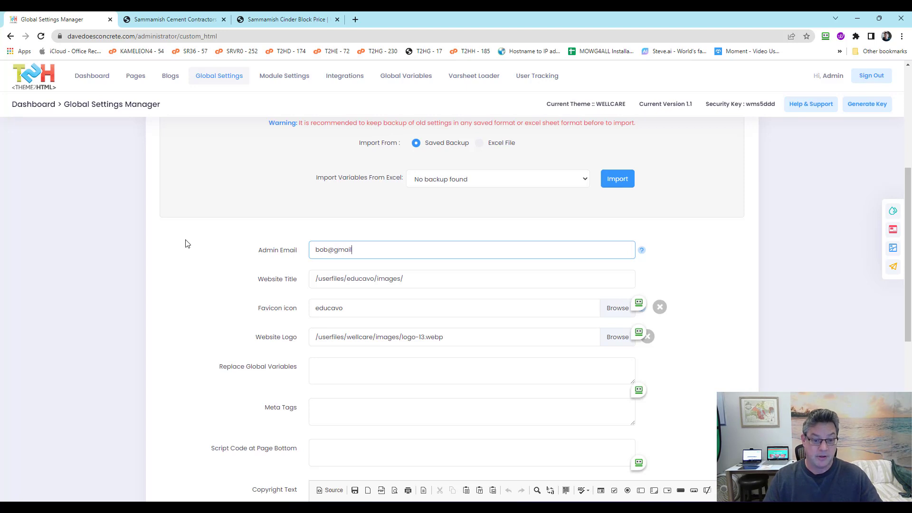
pyautogui.click(213, 311)
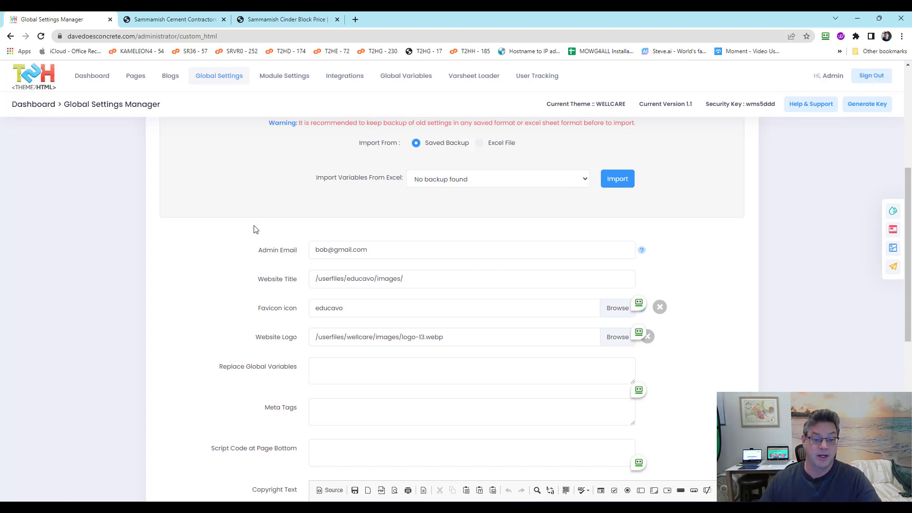
pyautogui.moveTo(381, 249); pyautogui.dragTo(313, 249)
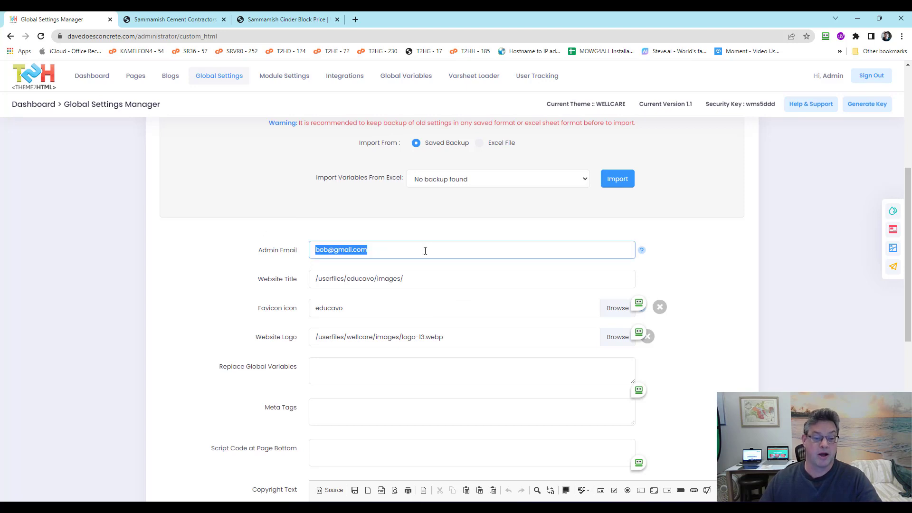
pyautogui.doubleClick(271, 252)
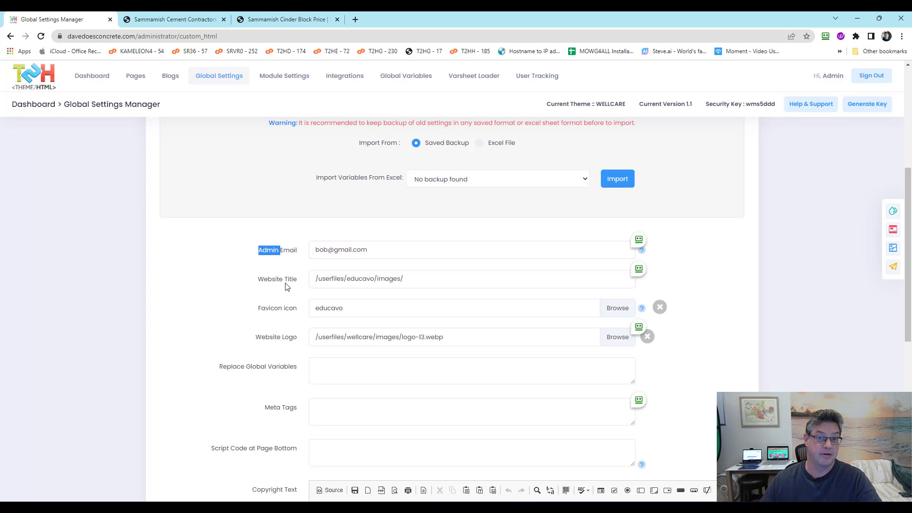
pyautogui.click(292, 267)
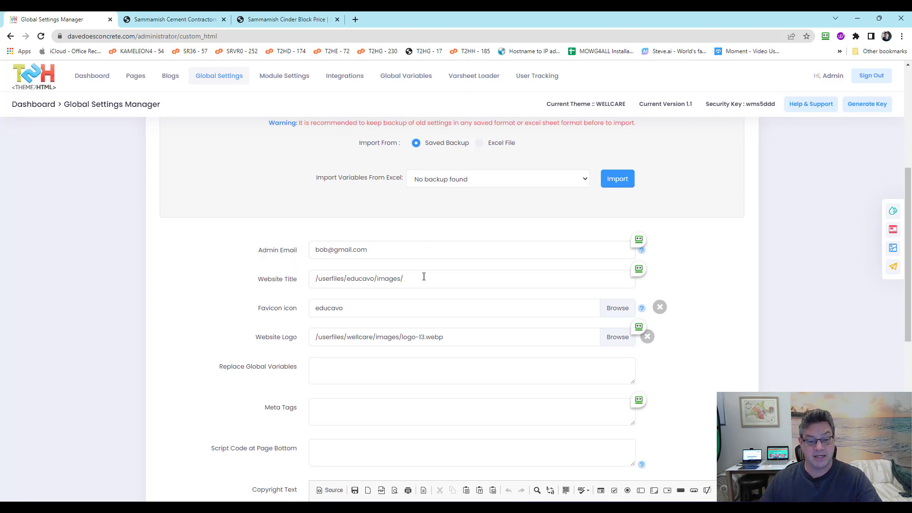
# Change the Website Title to 'DaveDoesConcrete, Inc.'
pyautogui.moveTo(418, 277); pyautogui.dragTo(236, 267)
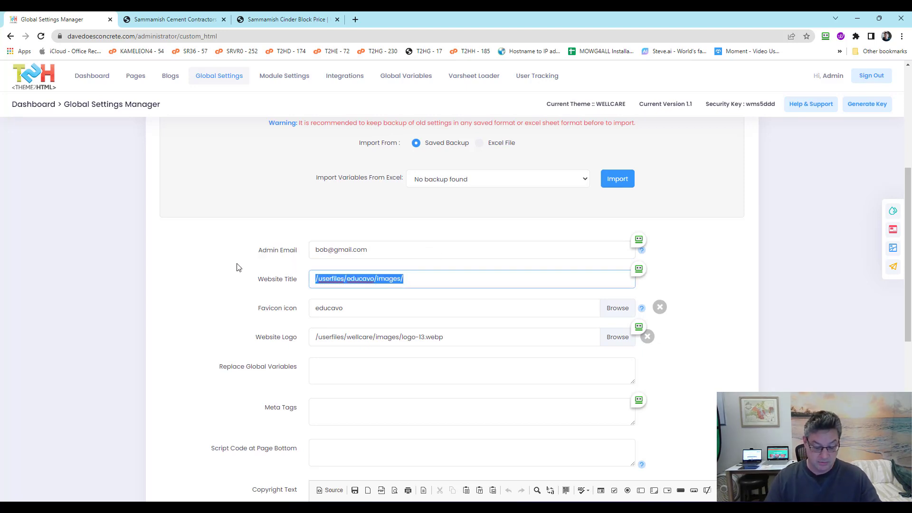
pyautogui.write('Dave Does')
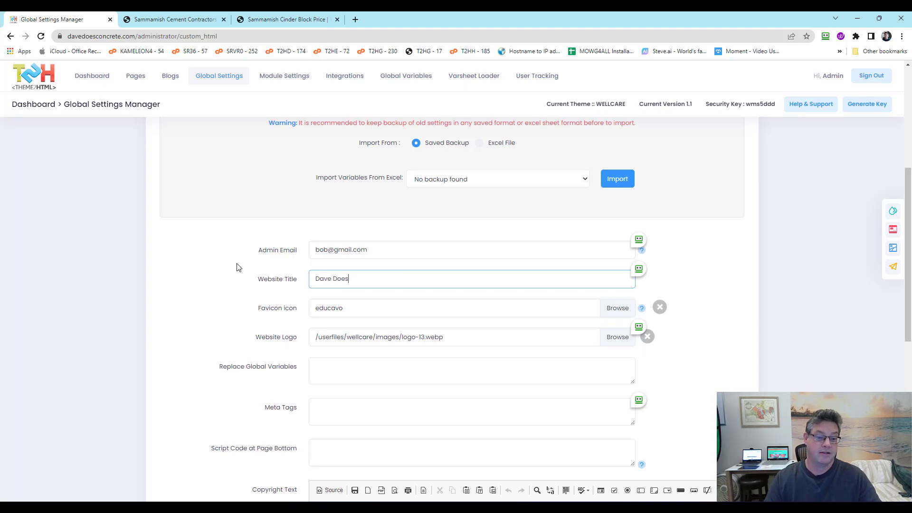
pyautogui.write(' Concrete')
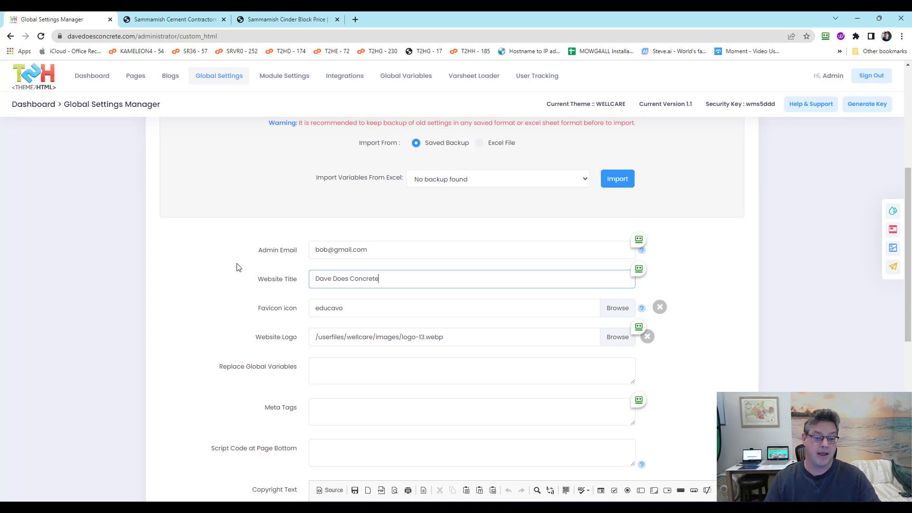
pyautogui.scroll(-2, 235, 269)
pyautogui.scroll(1, 309, 238)
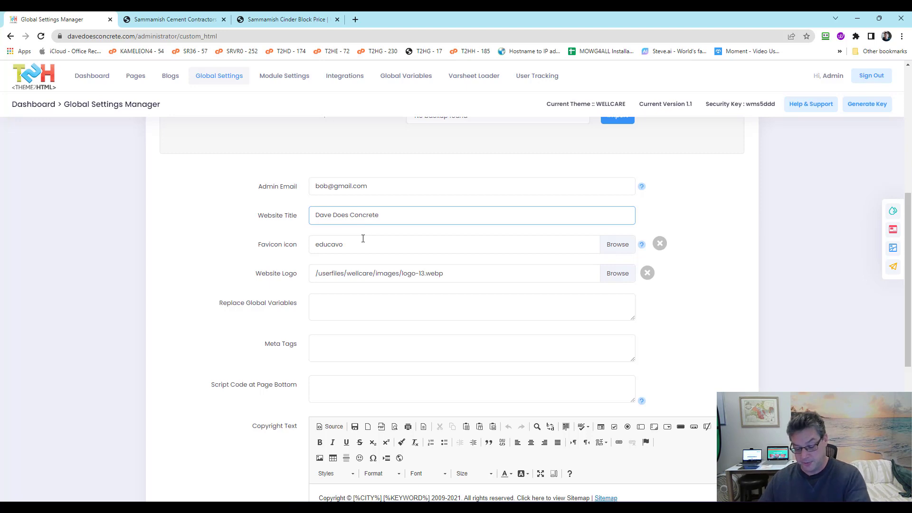
pyautogui.press('BackSpace')
pyautogui.press('BackSpace')
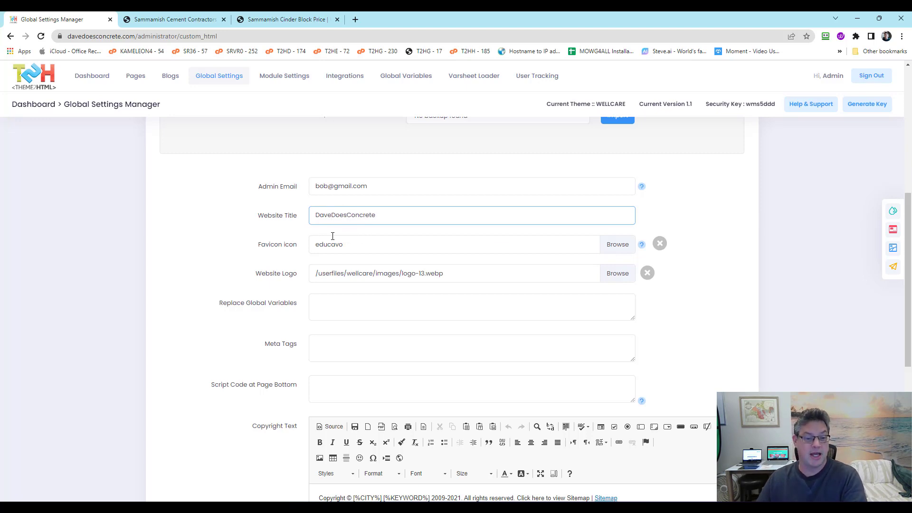
pyautogui.click(215, 198)
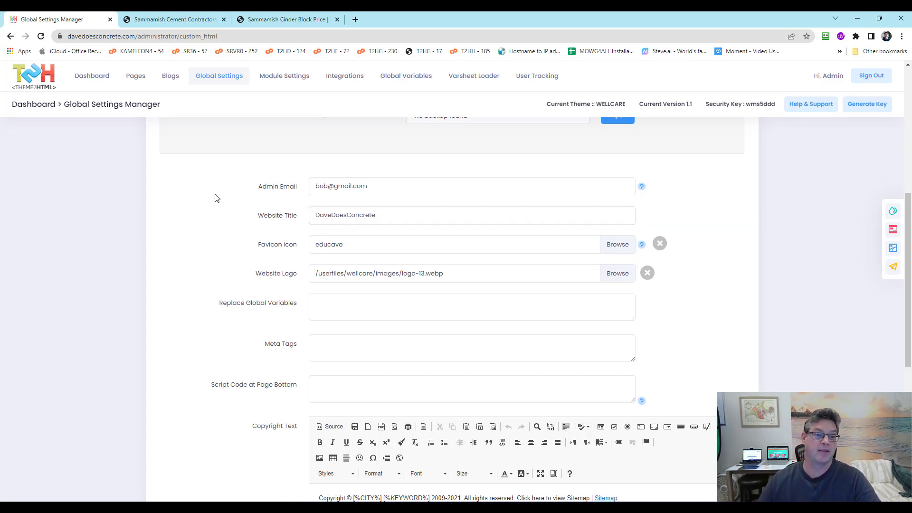
pyautogui.click(332, 215)
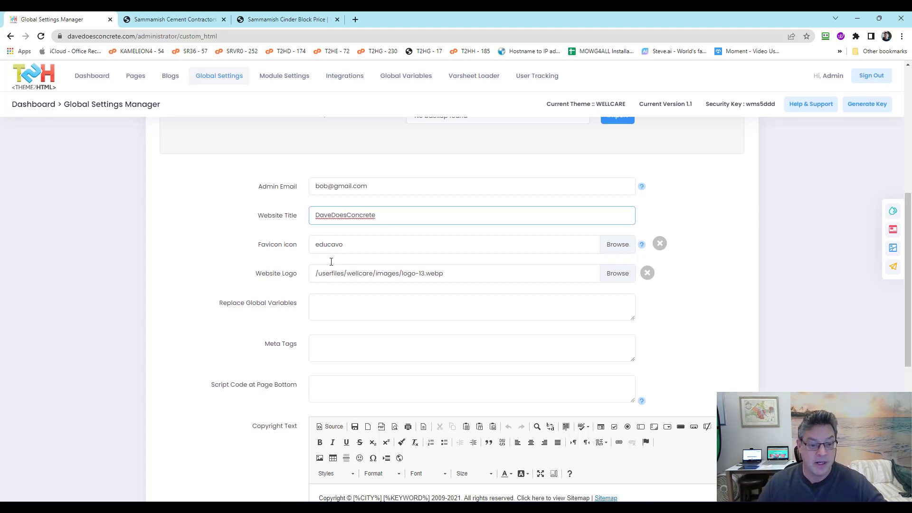
pyautogui.click(398, 215)
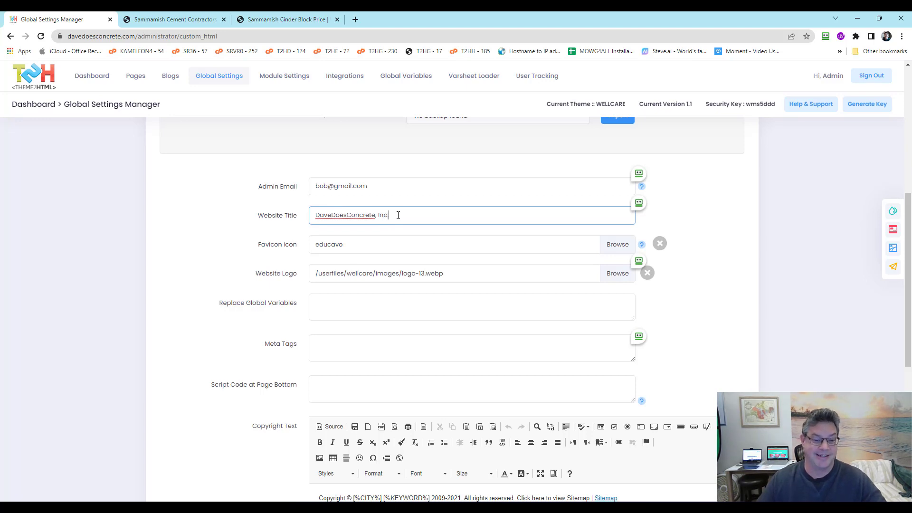
pyautogui.click(224, 218)
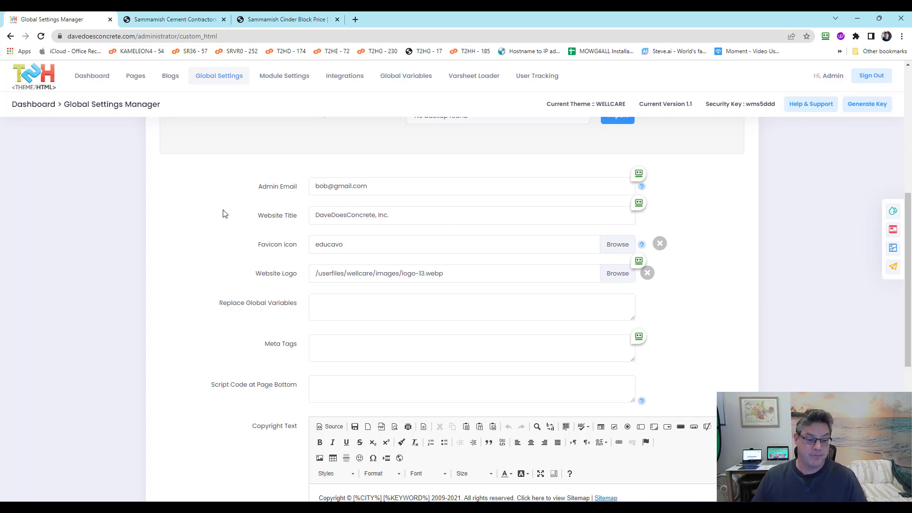
# Bring up the CKFinder file browser for the Favicon icon field
pyautogui.scroll(4, 223, 213)
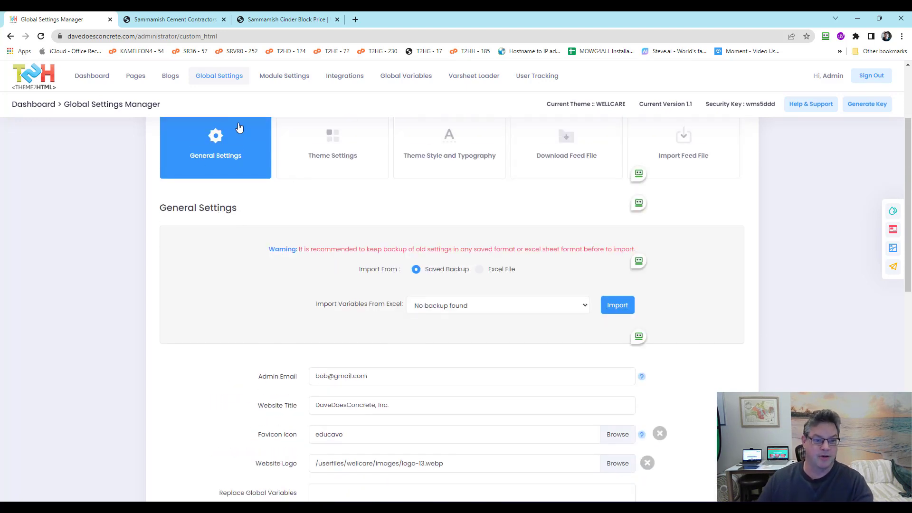
pyautogui.scroll(-4, 200, 224)
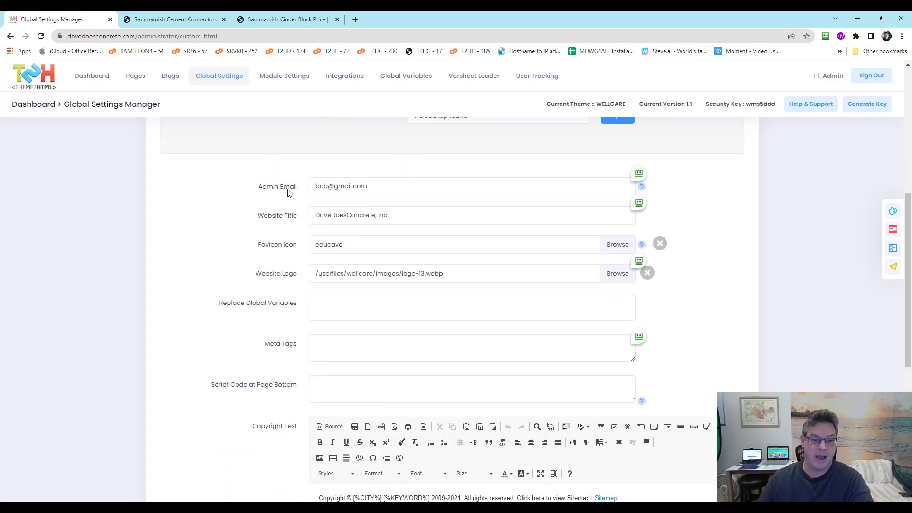
pyautogui.click(243, 244)
pyautogui.click(323, 244)
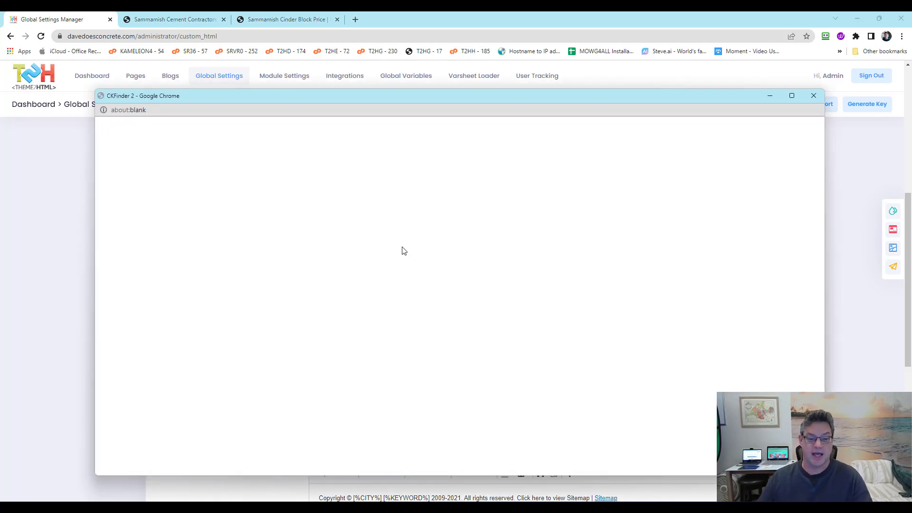
# Set the Favicon icon to /userfiles/wellcare/files/logo.png from the Files folder
pyautogui.click(813, 96)
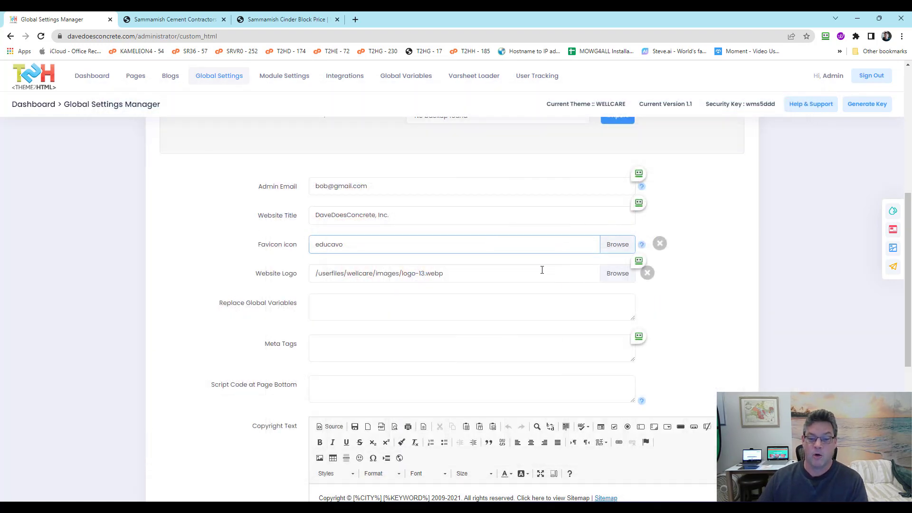
pyautogui.click(616, 244)
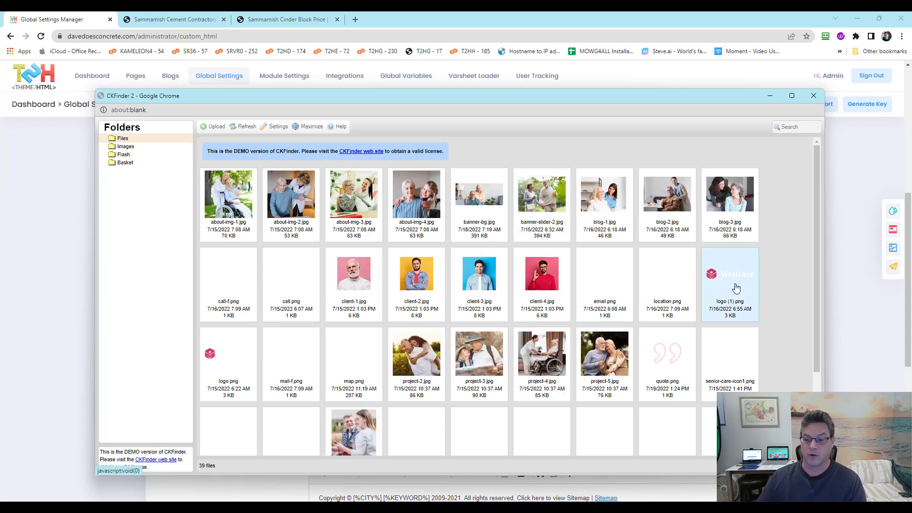
pyautogui.doubleClick(222, 361)
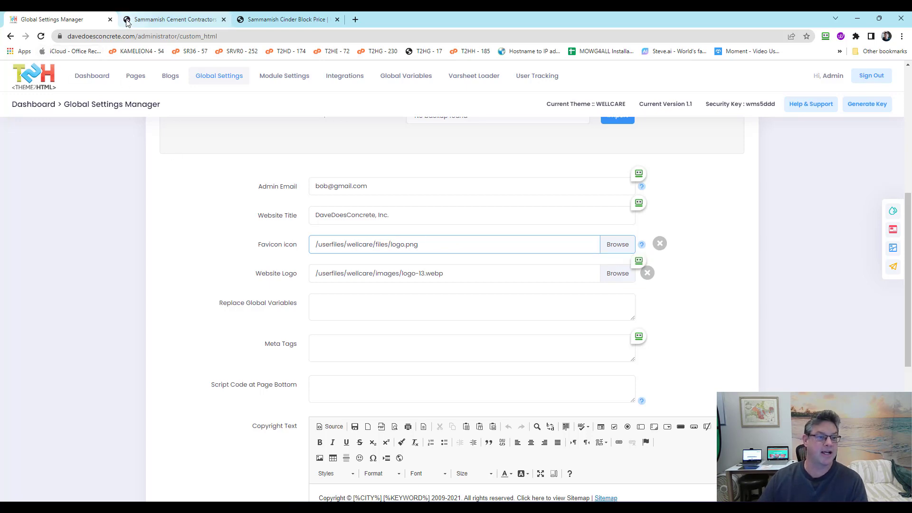
pyautogui.moveTo(246, 21)
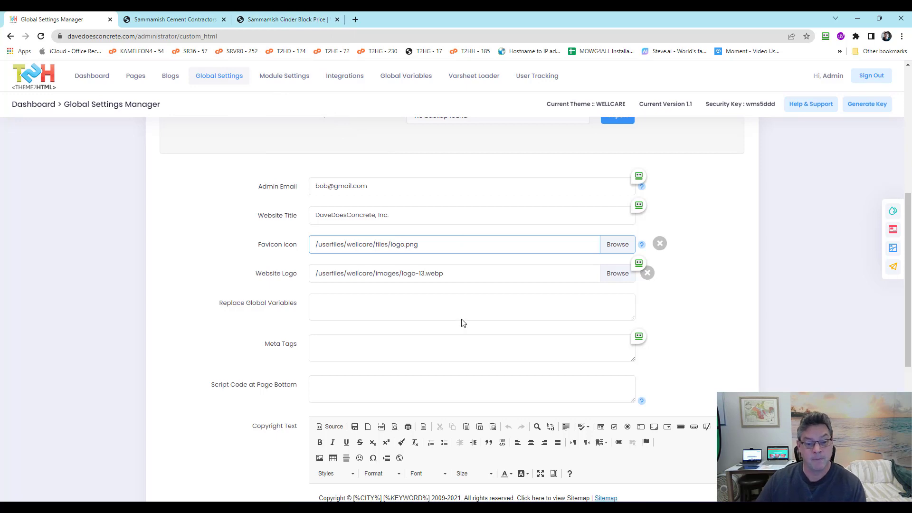
# Set the Website Logo to /userfiles/wellcare/files/logo.png, leaving the favicon unchanged
pyautogui.click(474, 273)
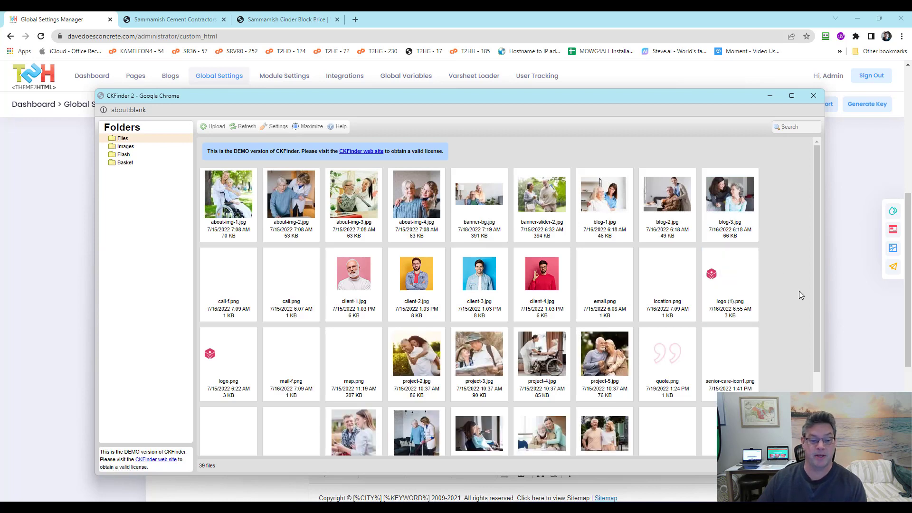
pyautogui.scroll(-2, 811, 294)
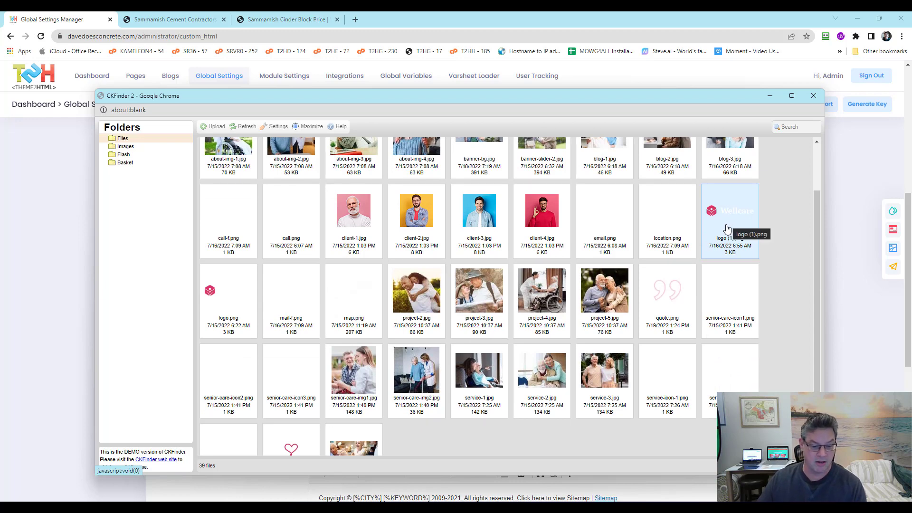
pyautogui.scroll(-2, 726, 231)
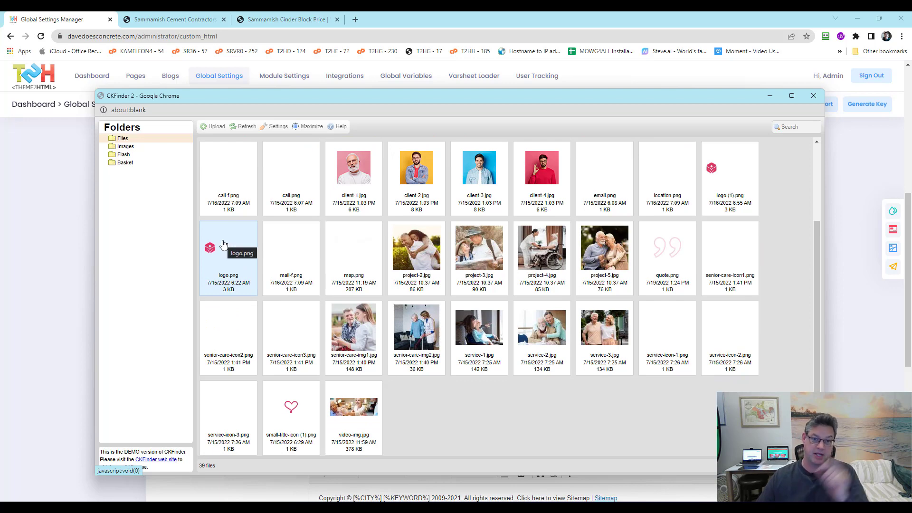
pyautogui.click(224, 244)
pyautogui.doubleClick(224, 244)
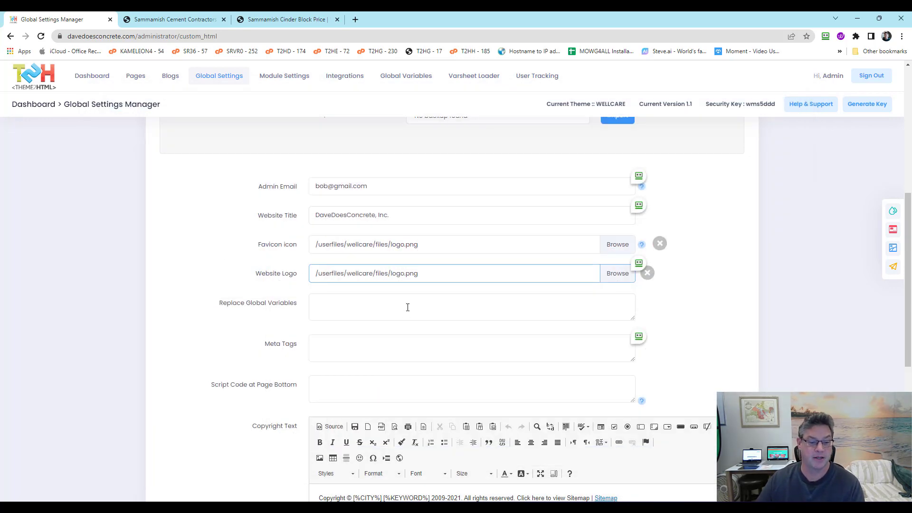
pyautogui.click(225, 252)
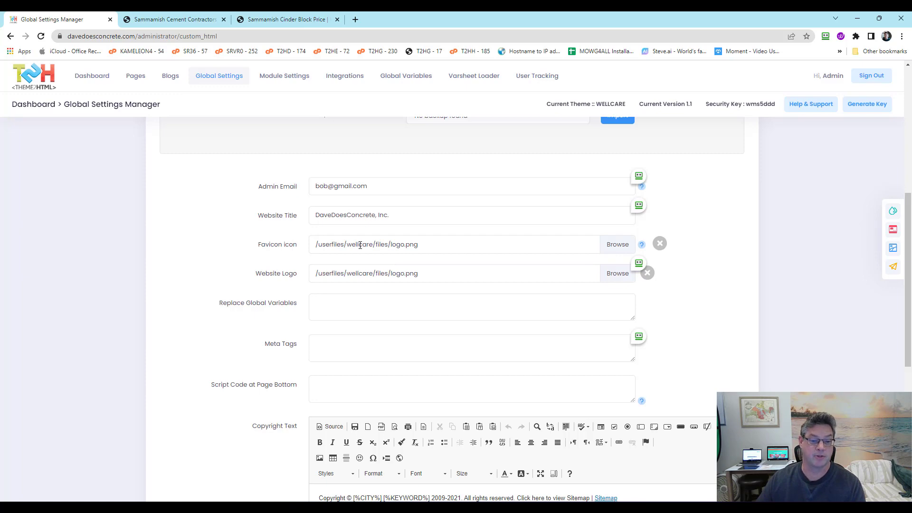
pyautogui.click(407, 246)
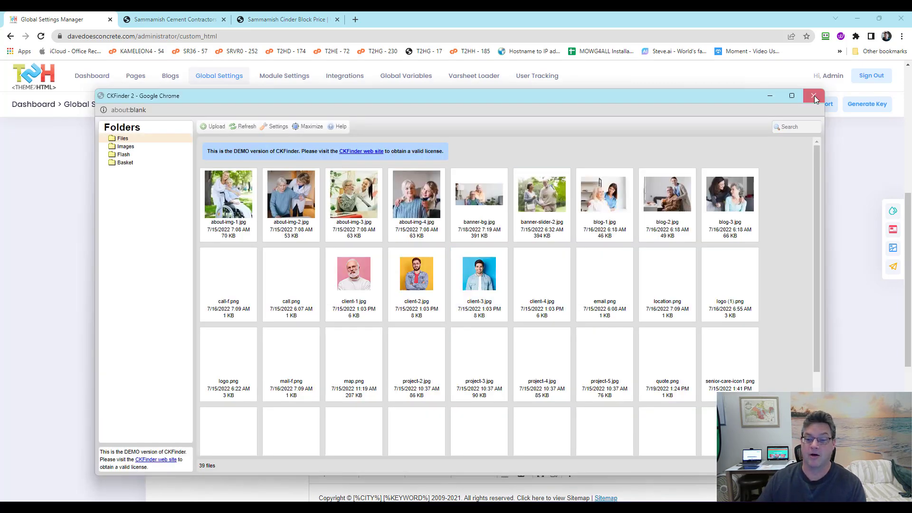
pyautogui.click(815, 95)
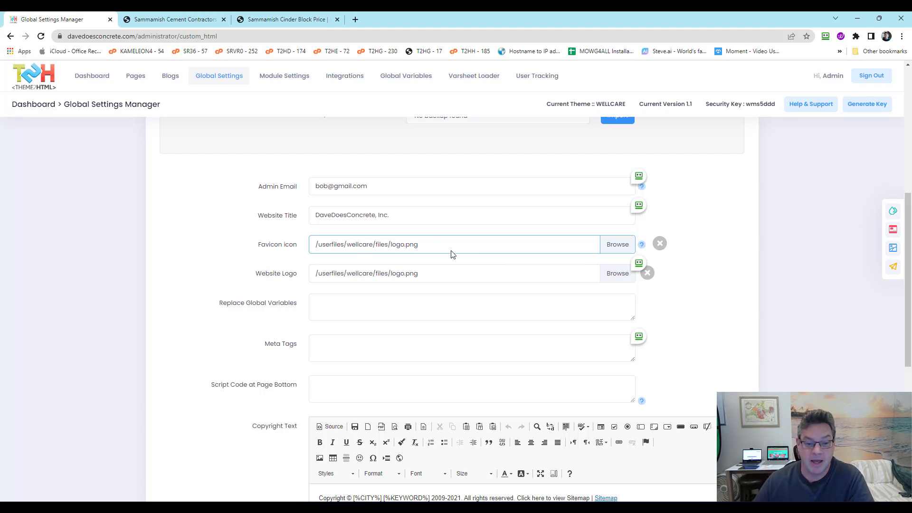
# Shrink the Chrome window and move it aside to reveal the desktop image files
pyautogui.click(880, 18)
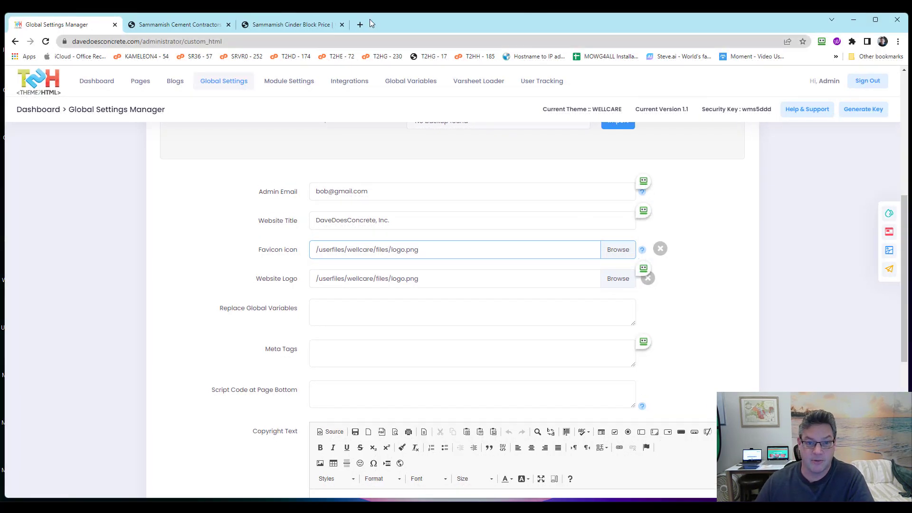
pyautogui.click(876, 20)
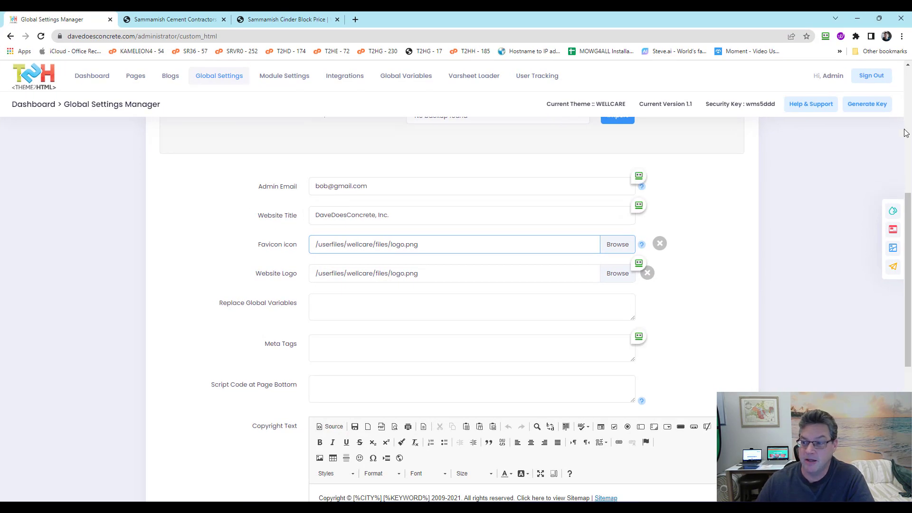
pyautogui.moveTo(789, 16); pyautogui.dragTo(505, 53)
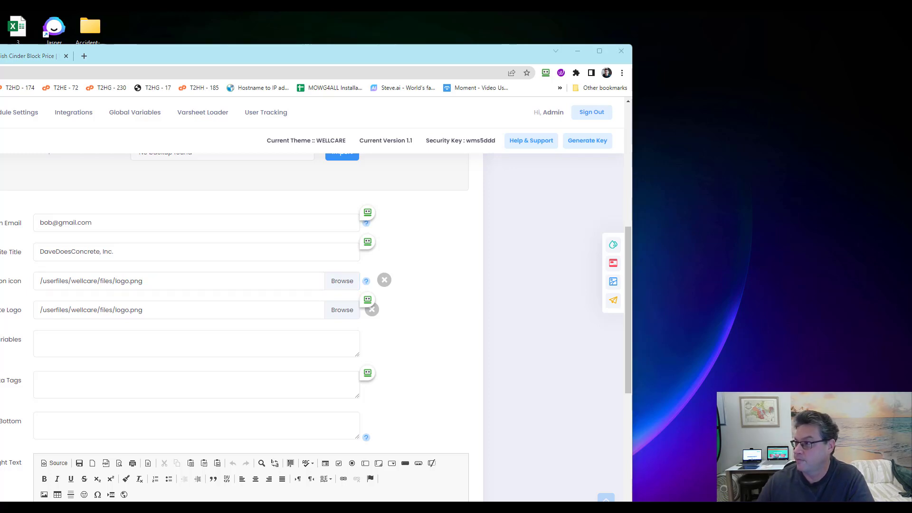
pyautogui.rightClick(753, 160)
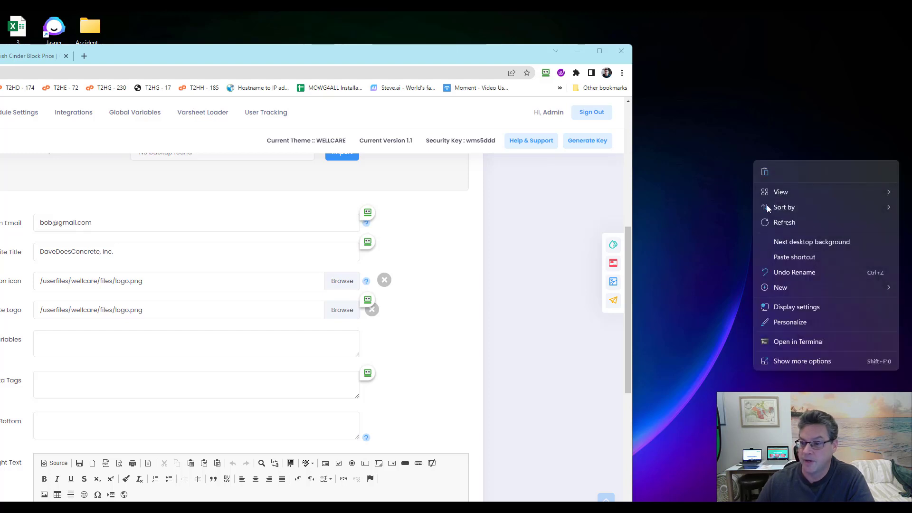
pyautogui.click(765, 171)
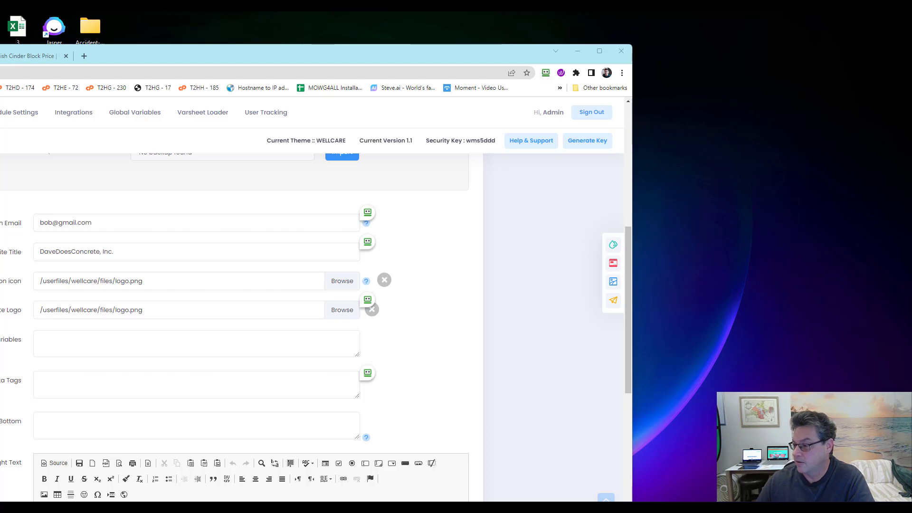
pyautogui.rightClick(696, 151)
pyautogui.click(711, 158)
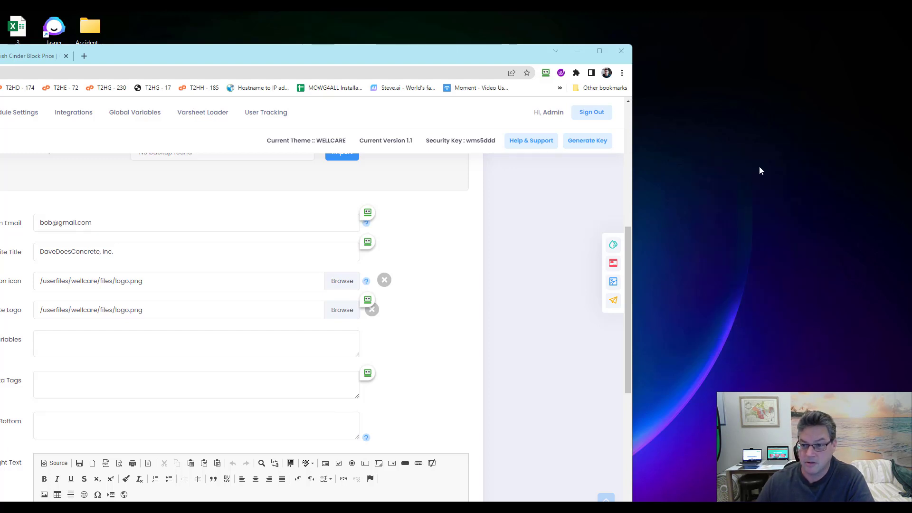
pyautogui.moveTo(238, 55); pyautogui.dragTo(635, 47)
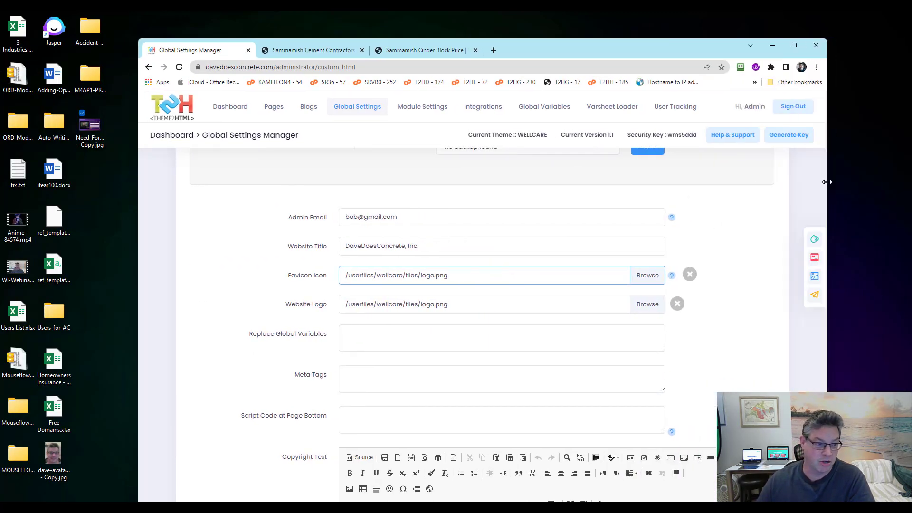
# Select the avatar and Need-Form-Update desktop images, then open CKFinder for Website Logo
pyautogui.moveTo(91, 128); pyautogui.dragTo(85, 459)
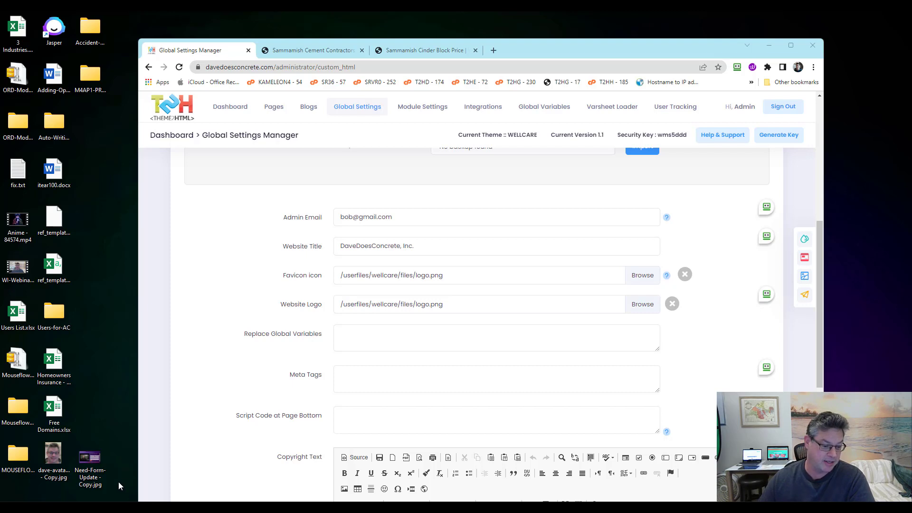
pyautogui.moveTo(120, 455); pyautogui.dragTo(59, 448)
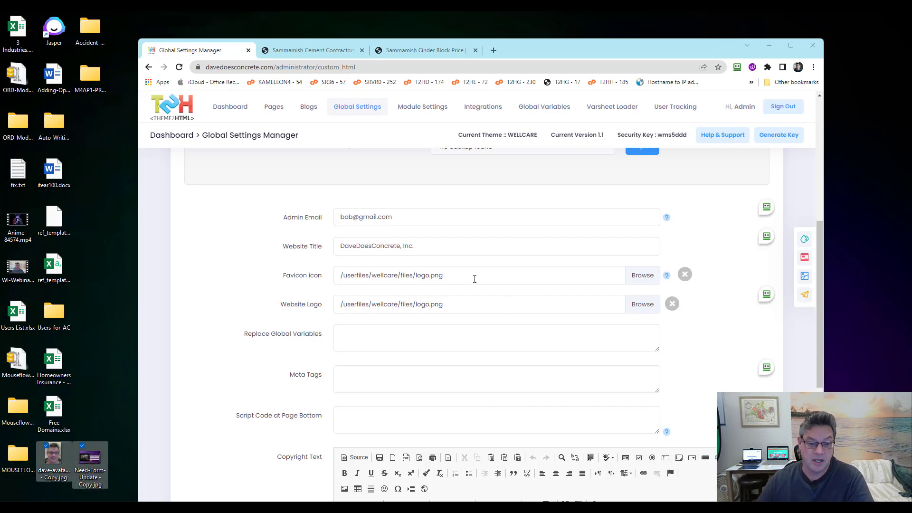
pyautogui.click(471, 305)
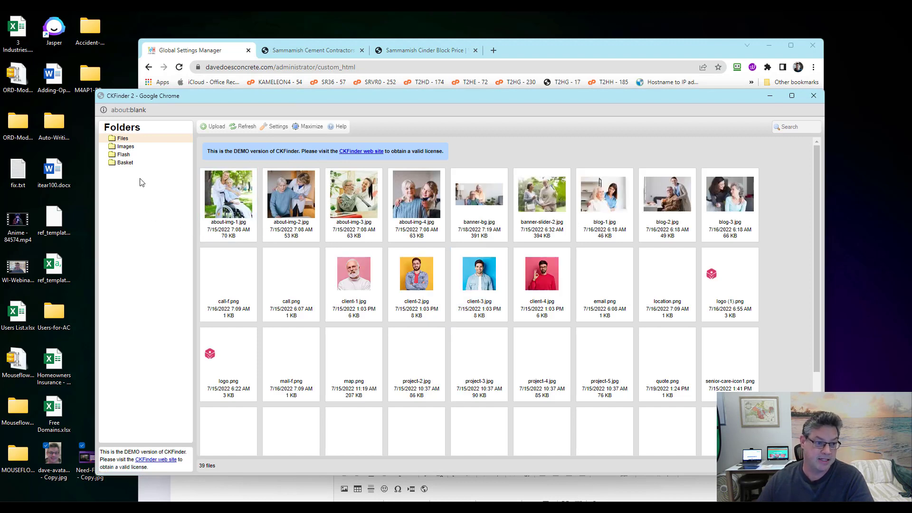
# Create a 'ddc' subfolder under Images and drag both desktop images into it
pyautogui.click(125, 148)
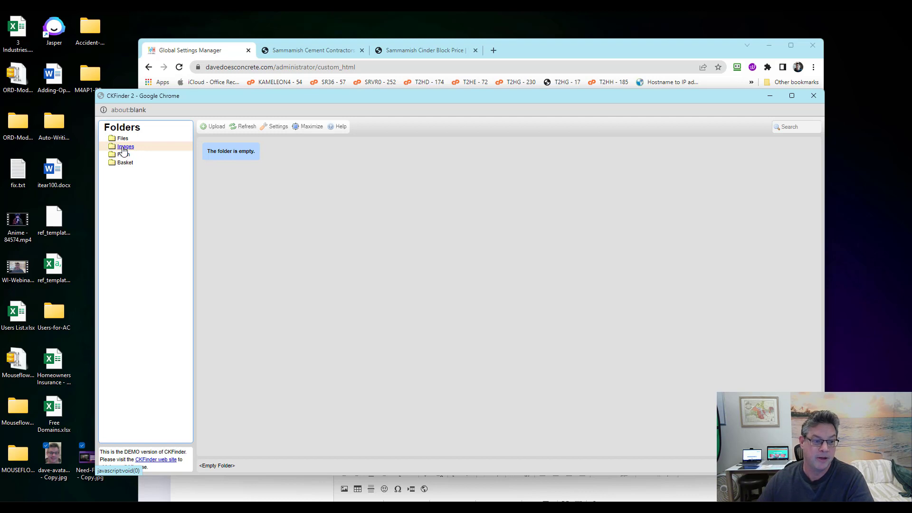
pyautogui.rightClick(123, 148)
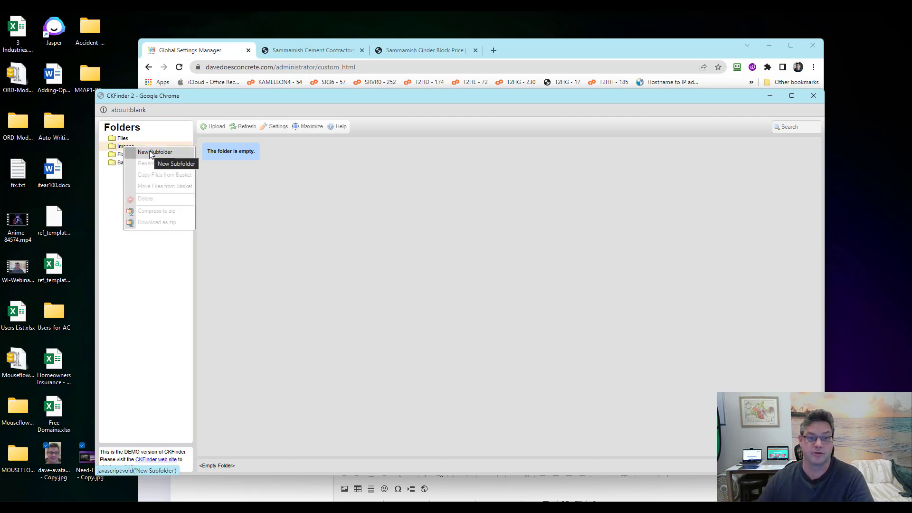
pyautogui.click(153, 152)
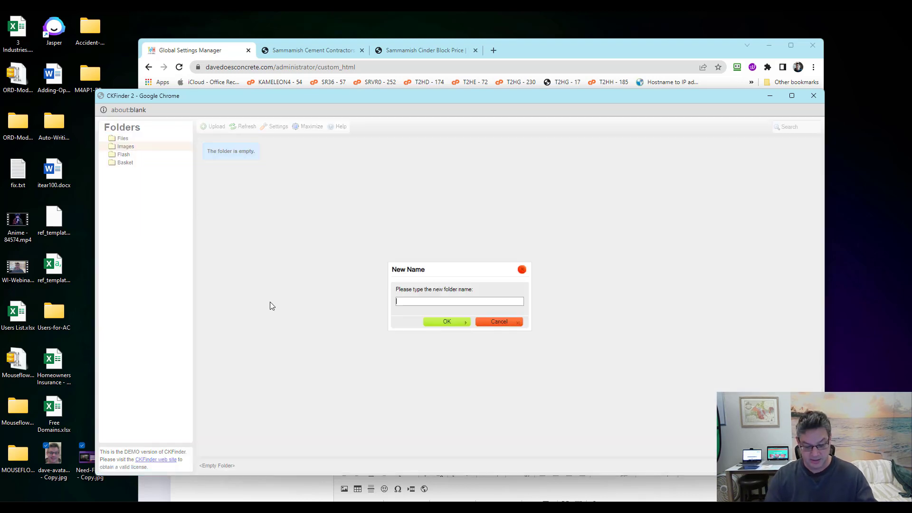
pyautogui.write('DDC')
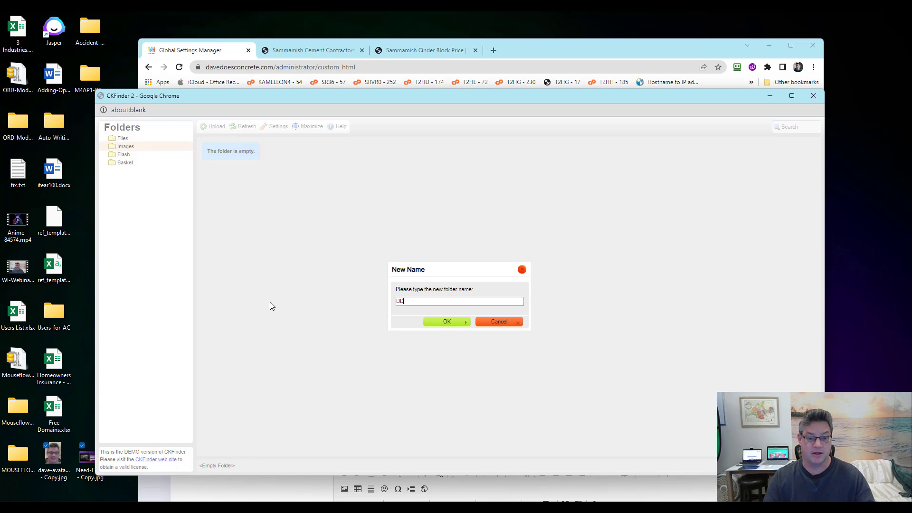
pyautogui.press('BackSpace')
pyautogui.press('BackSpace')
pyautogui.press('BackSpace')
pyautogui.write('ddc')
pyautogui.press('Return')
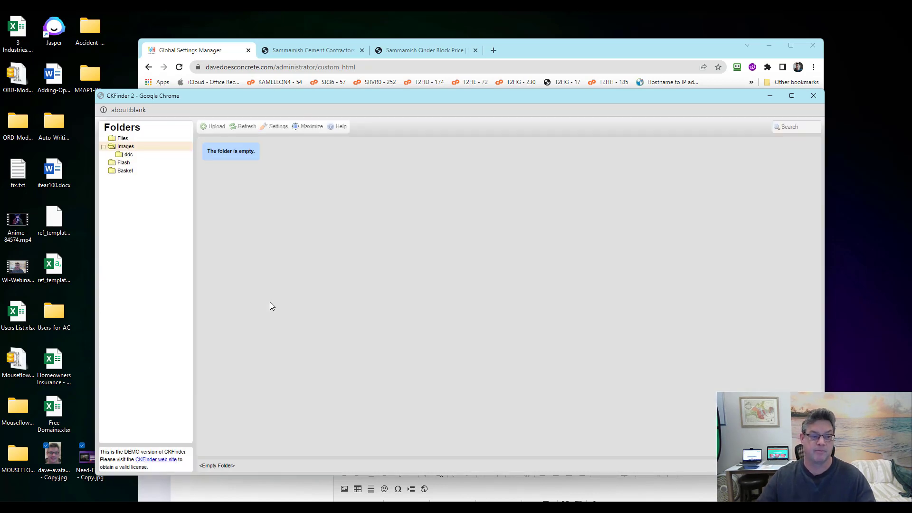
pyautogui.click(127, 155)
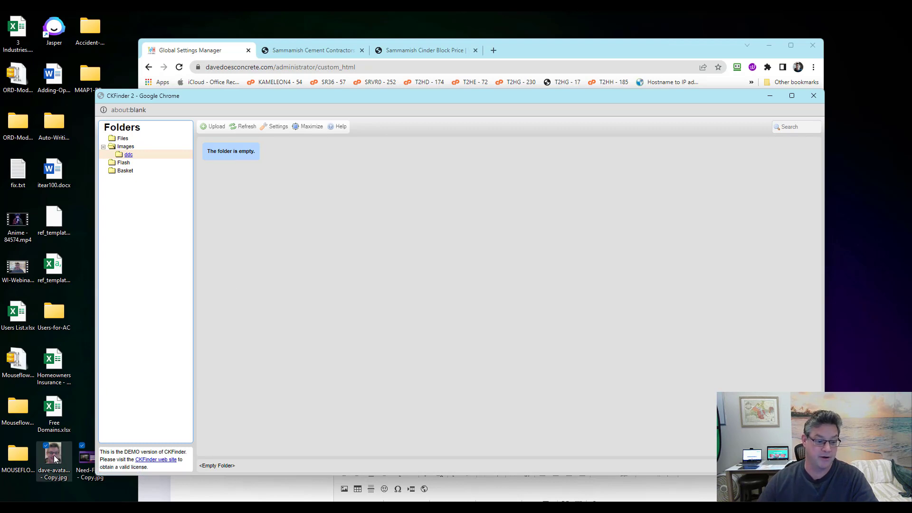
pyautogui.moveTo(53, 456); pyautogui.dragTo(293, 281)
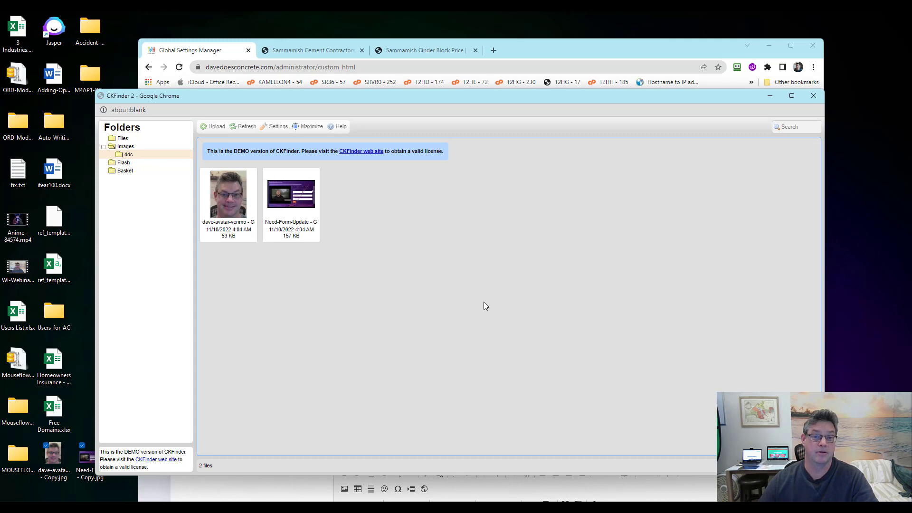
# Resize the avatar to width 250 as new image 'dave-avatar-small' with small, medium, large thumbnails
pyautogui.rightClick(231, 216)
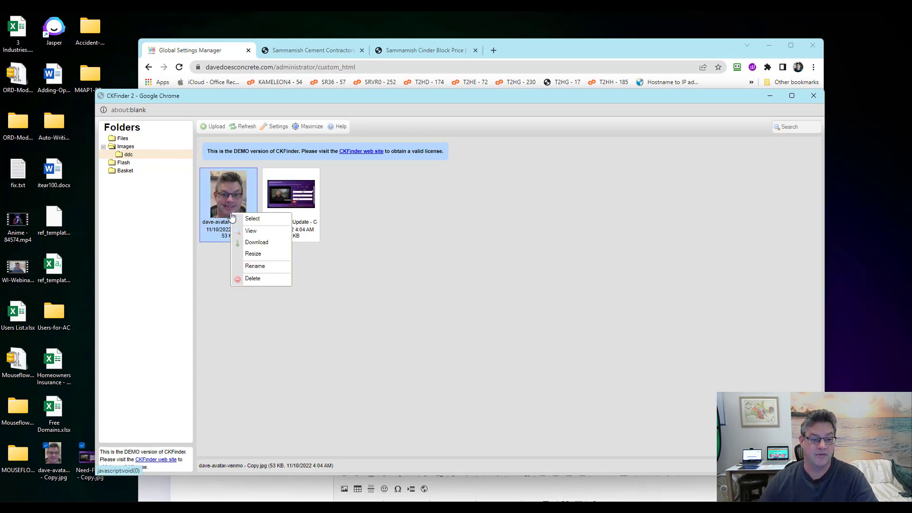
pyautogui.click(253, 255)
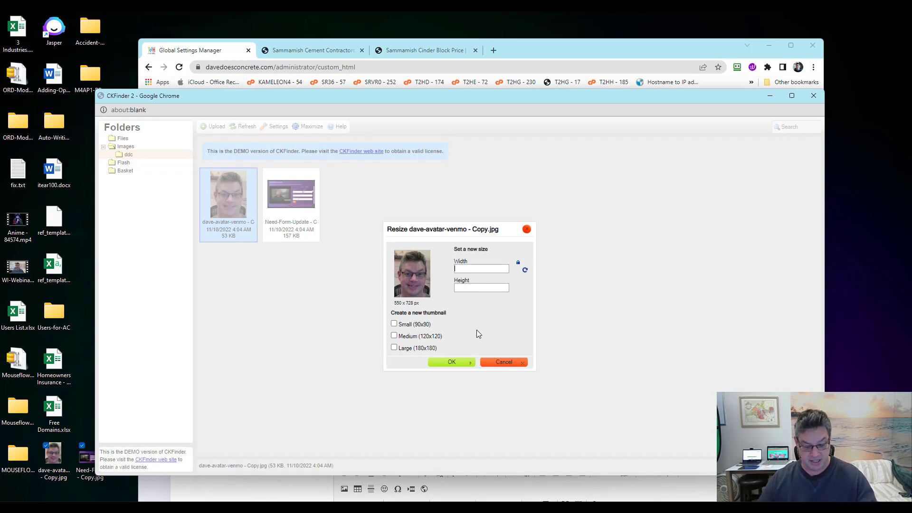
pyautogui.write('250')
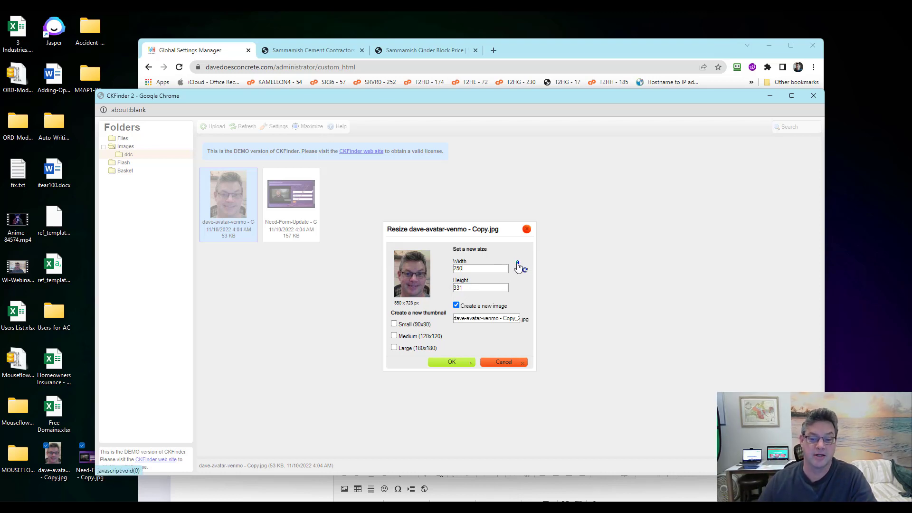
pyautogui.press('Tab')
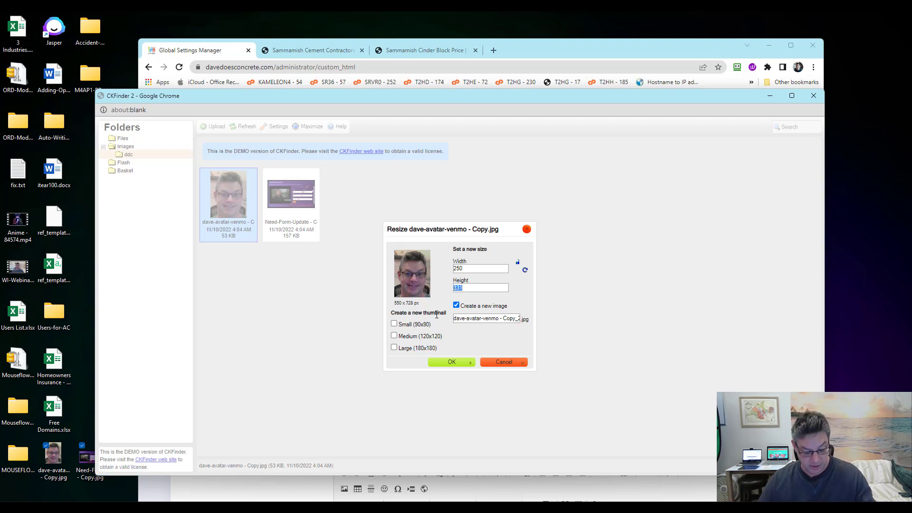
pyautogui.write('1')
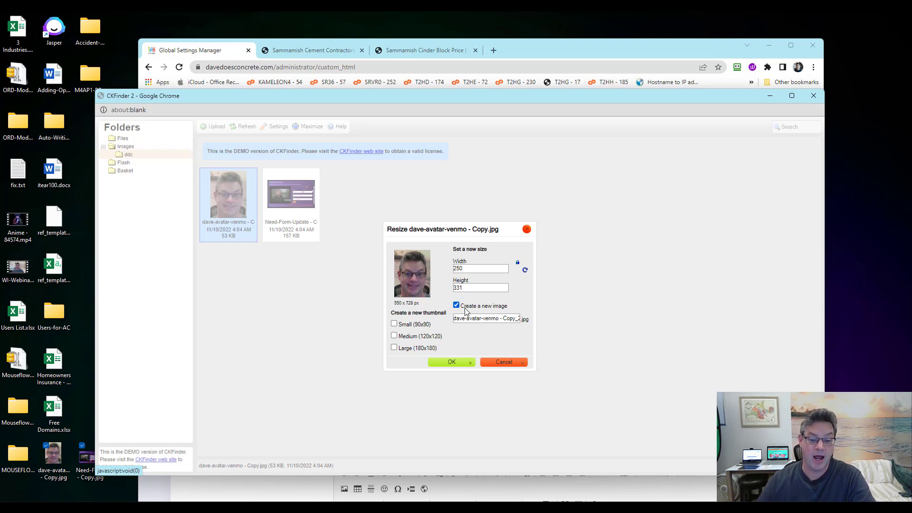
pyautogui.click(394, 324)
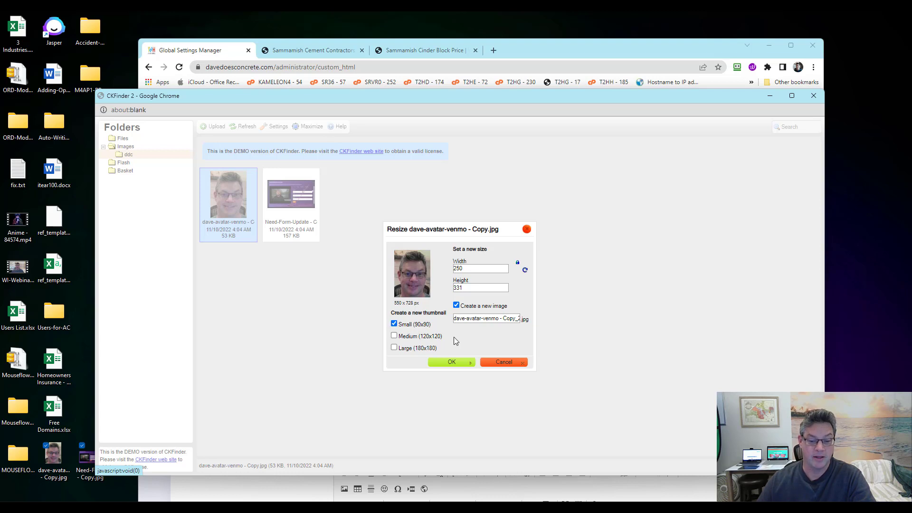
pyautogui.click(393, 335)
pyautogui.click(394, 348)
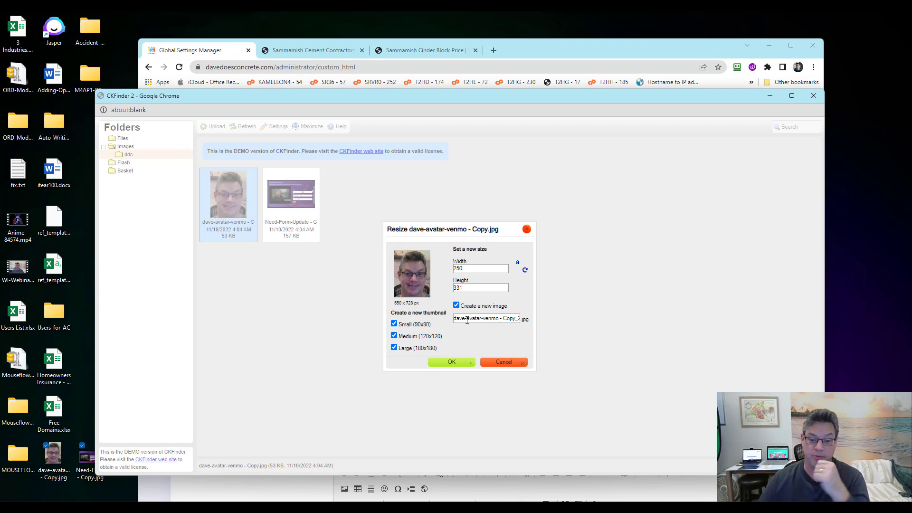
pyautogui.tripleClick(466, 320)
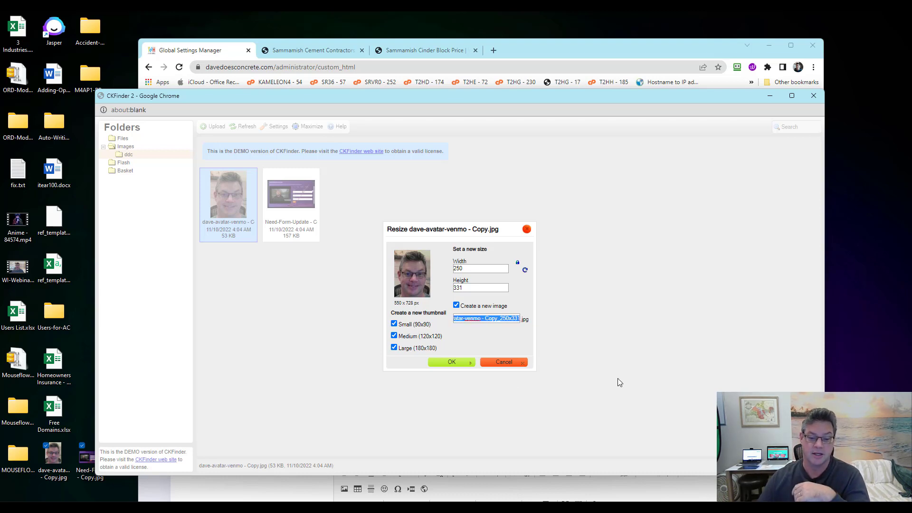
pyautogui.write('dave-')
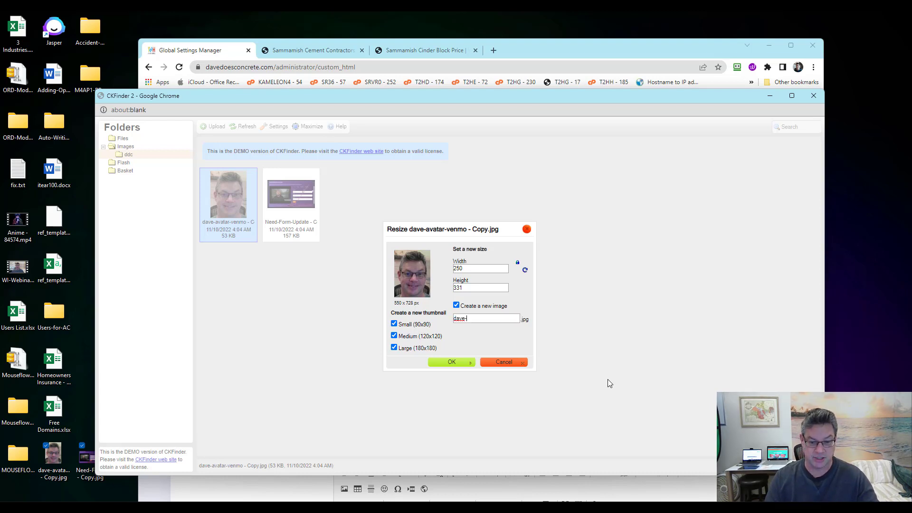
pyautogui.write('avatar-small')
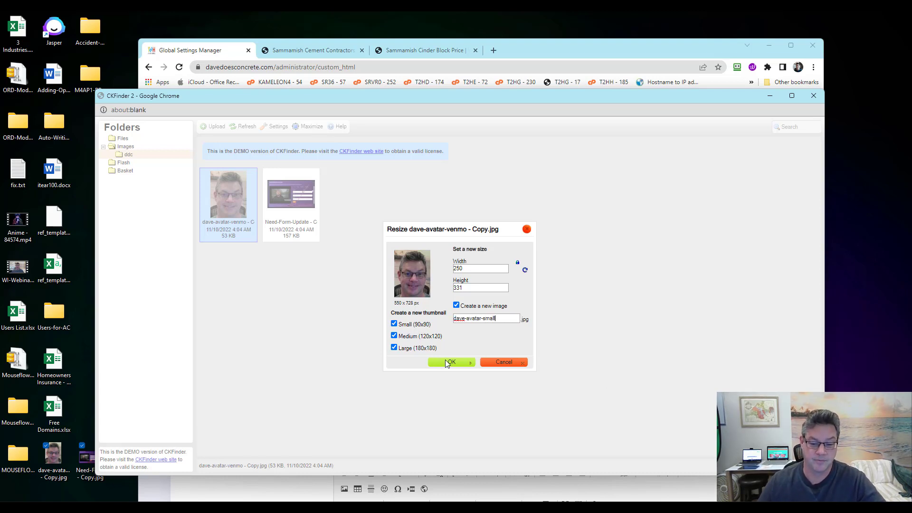
pyautogui.click(446, 362)
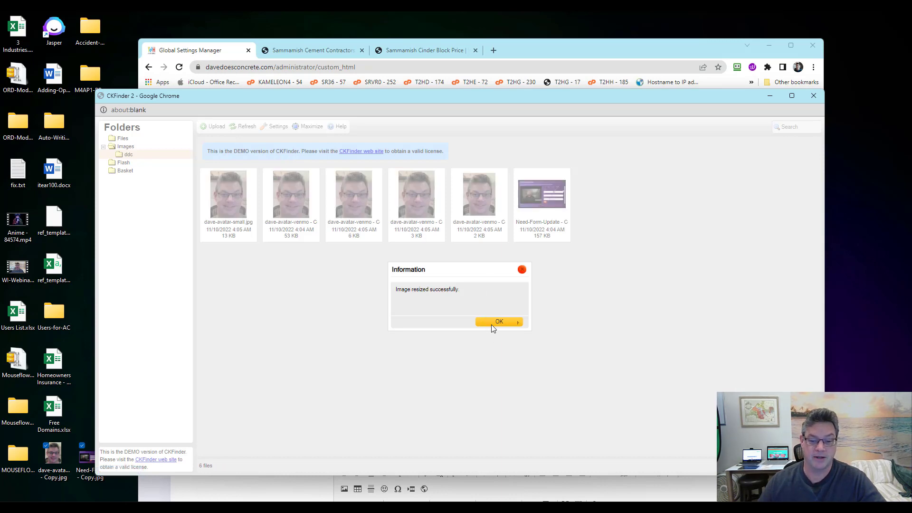
pyautogui.click(492, 322)
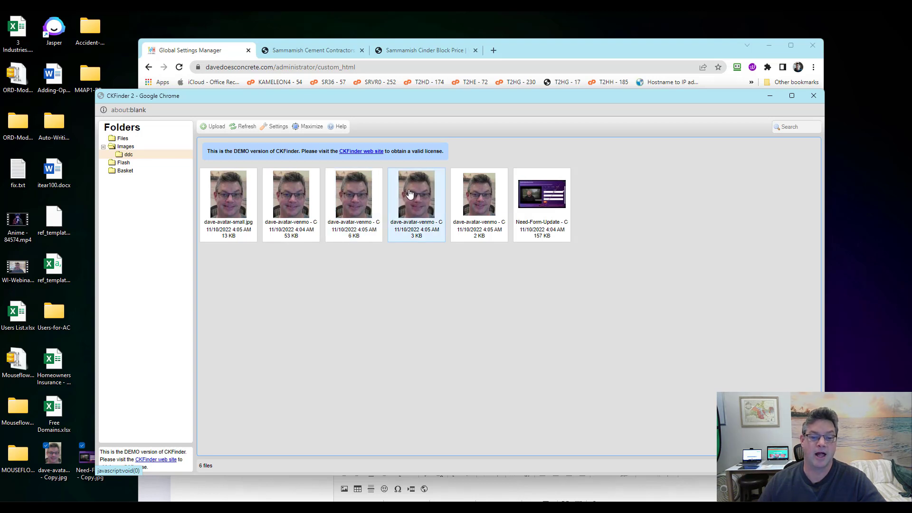
pyautogui.rightClick(292, 201)
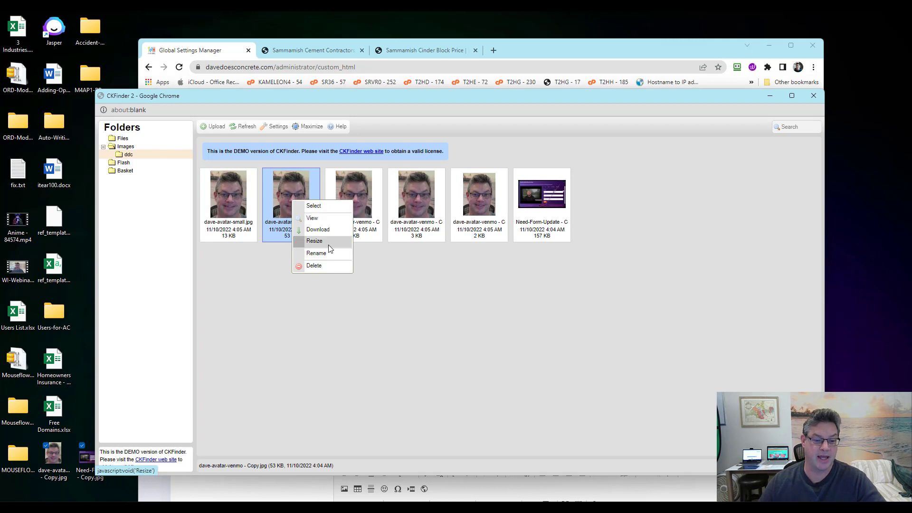
pyautogui.click(329, 253)
pyautogui.click(454, 301)
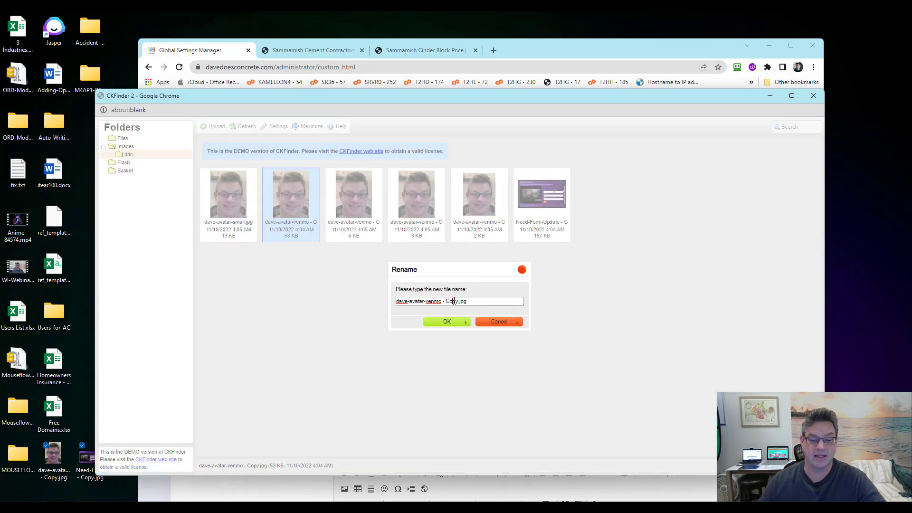
pyautogui.click(497, 324)
pyautogui.click(613, 334)
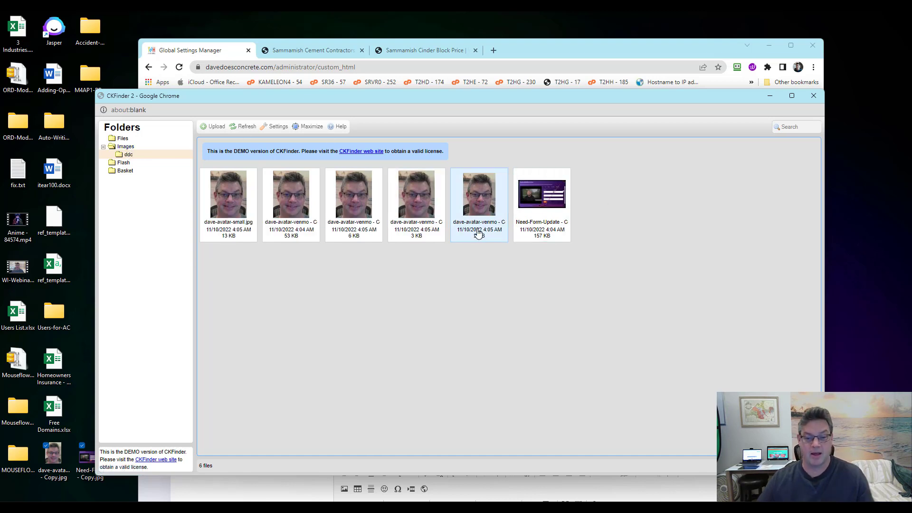
pyautogui.click(480, 197)
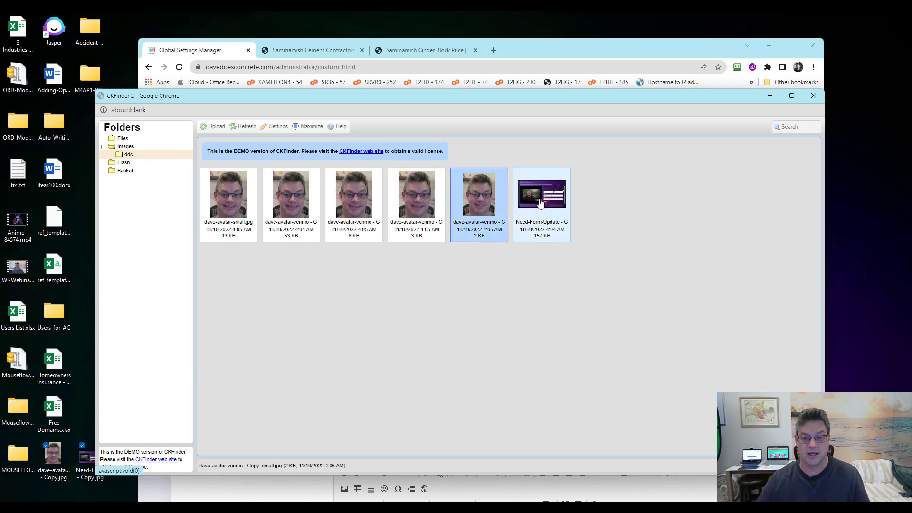
pyautogui.keyDown('ctrl'); pyautogui.click(541, 202); pyautogui.keyUp('ctrl')
# Try the Copy_large avatar as Website Logo, revert to Files' logo.png, and reopen the browser
pyautogui.keyDown('ctrl'); pyautogui.click(399, 210); pyautogui.keyUp('ctrl')
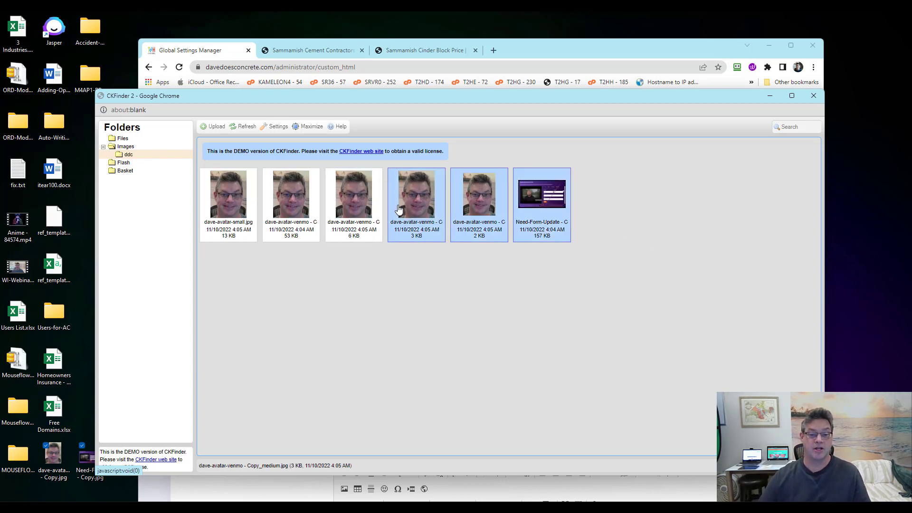
pyautogui.doubleClick(364, 211)
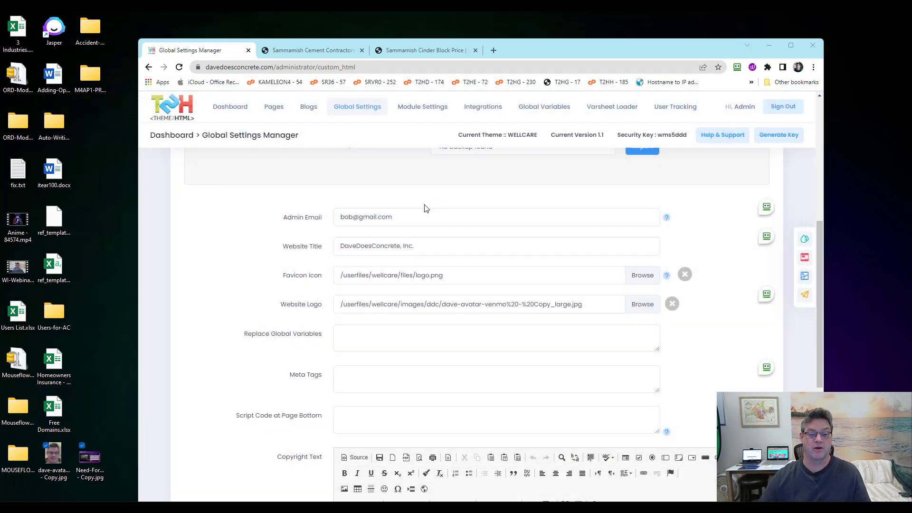
pyautogui.click(593, 306)
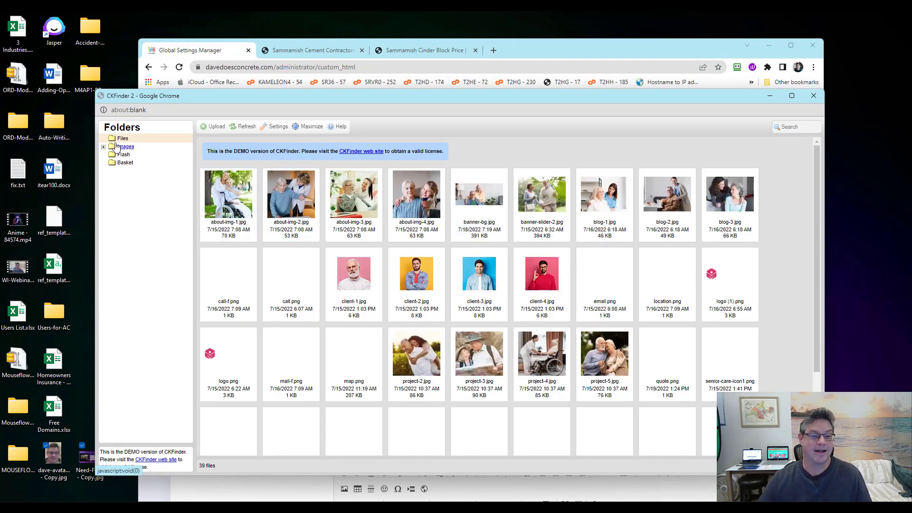
pyautogui.doubleClick(226, 347)
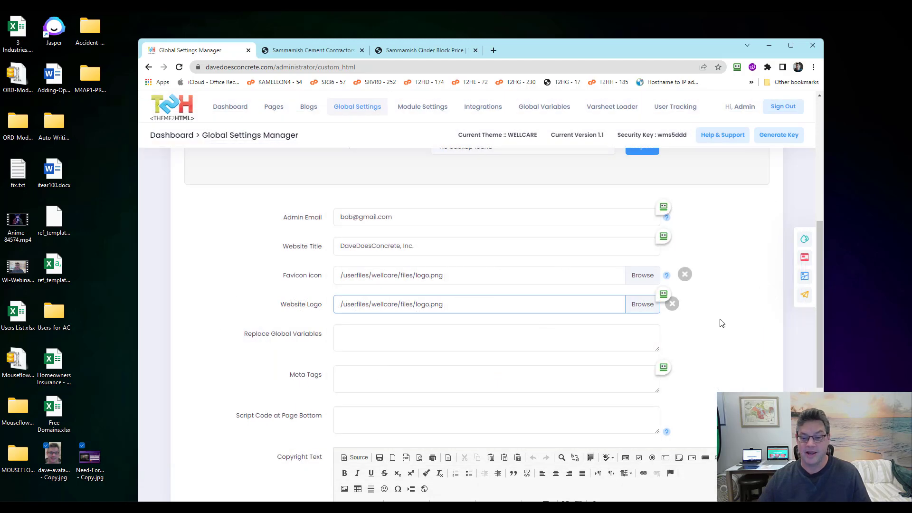
pyautogui.click(641, 305)
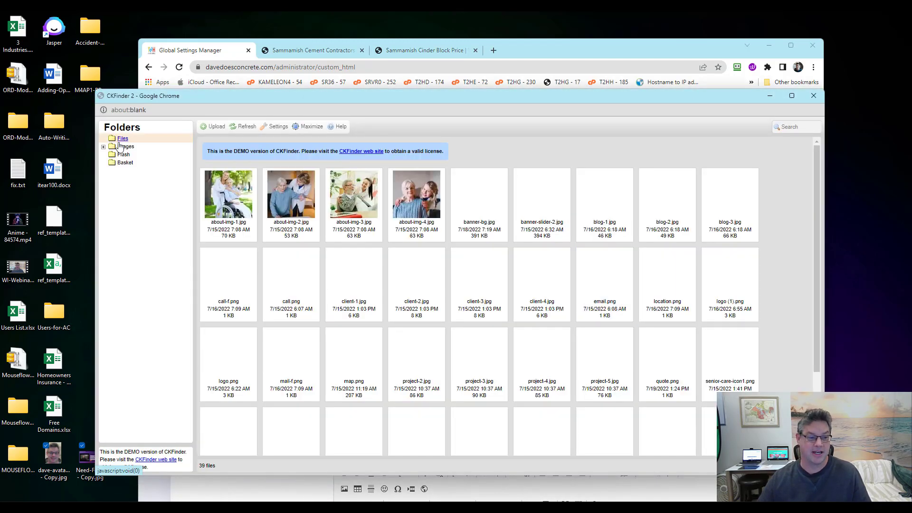
# Open the Images > ddc folder and select the dave-avatar-venmo and Need-Form-Update images
pyautogui.click(103, 148)
pyautogui.click(128, 155)
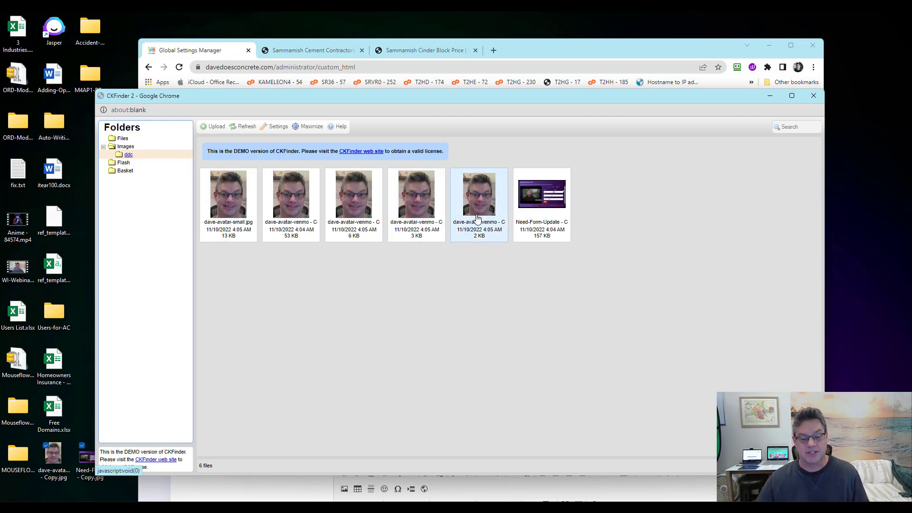
pyautogui.click(481, 195)
pyautogui.keyDown('ctrl'); pyautogui.click(541, 199); pyautogui.keyUp('ctrl')
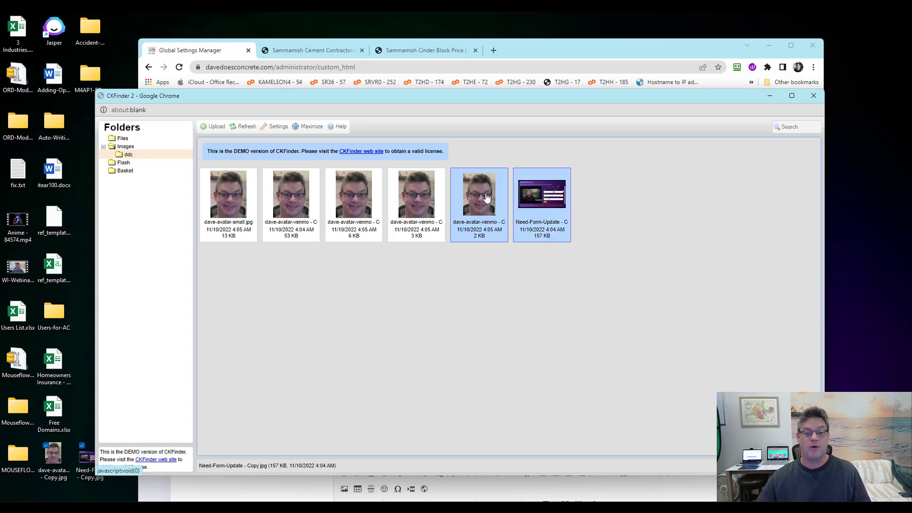
# Drag the two images onto another folder and choose Move Here, getting the demo 'function disabled' notice
pyautogui.moveTo(484, 197); pyautogui.dragTo(476, 183)
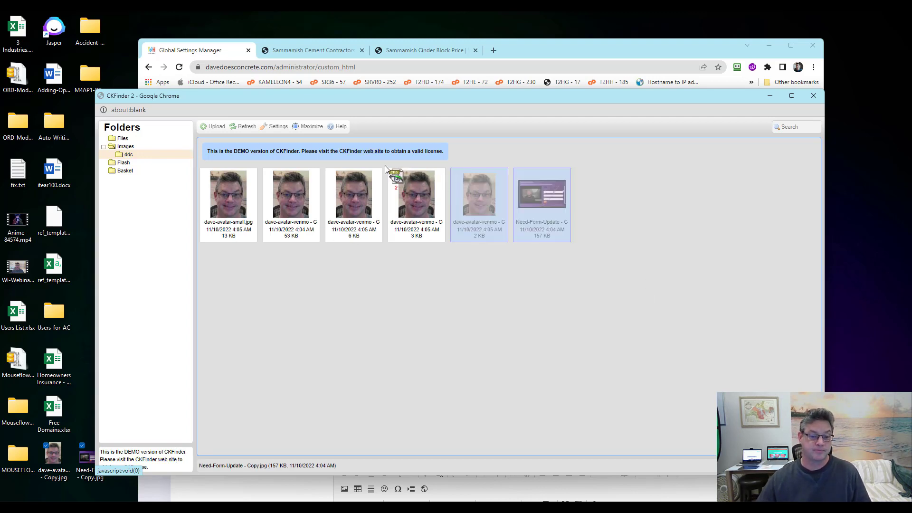
pyautogui.moveTo(385, 166); pyautogui.dragTo(126, 141)
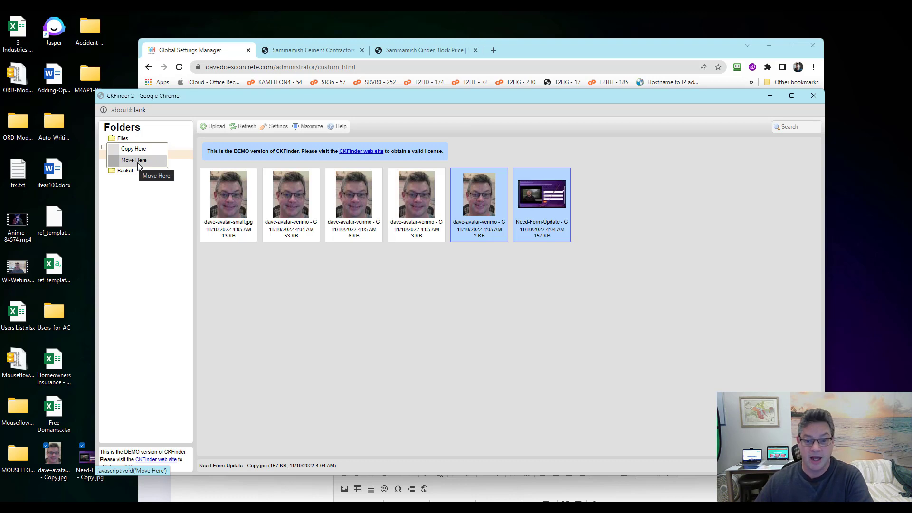
pyautogui.click(138, 163)
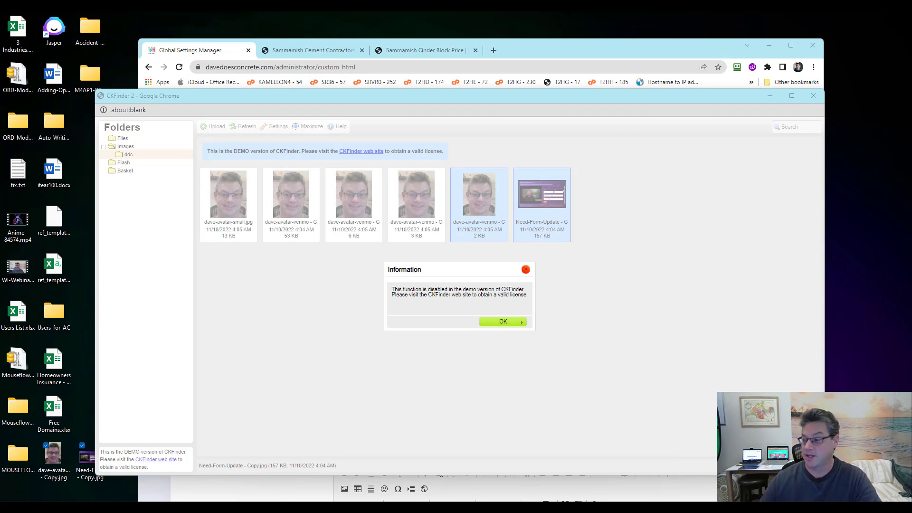
pyautogui.press('Print')
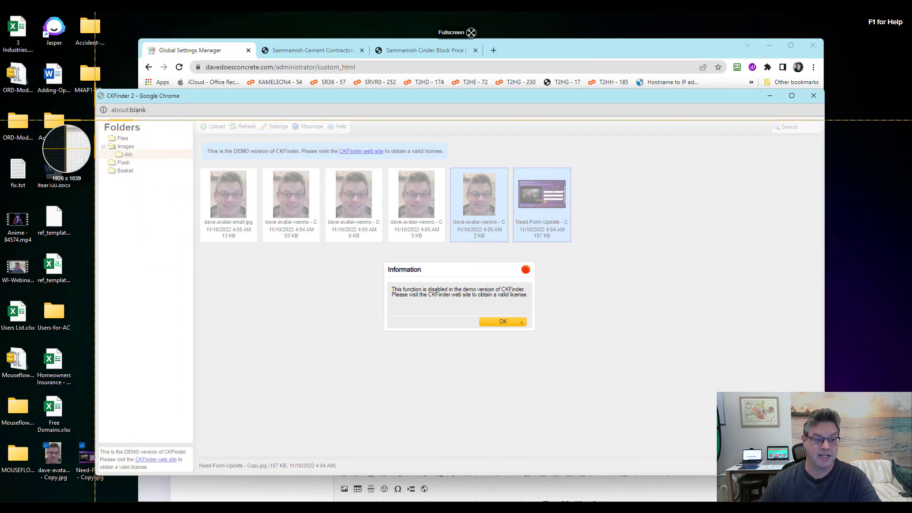
# Capture the CKFinder window with its disabled notice in Snagit and copy the 1063 x 503 image
pyautogui.moveTo(95, 92); pyautogui.dragTo(613, 388)
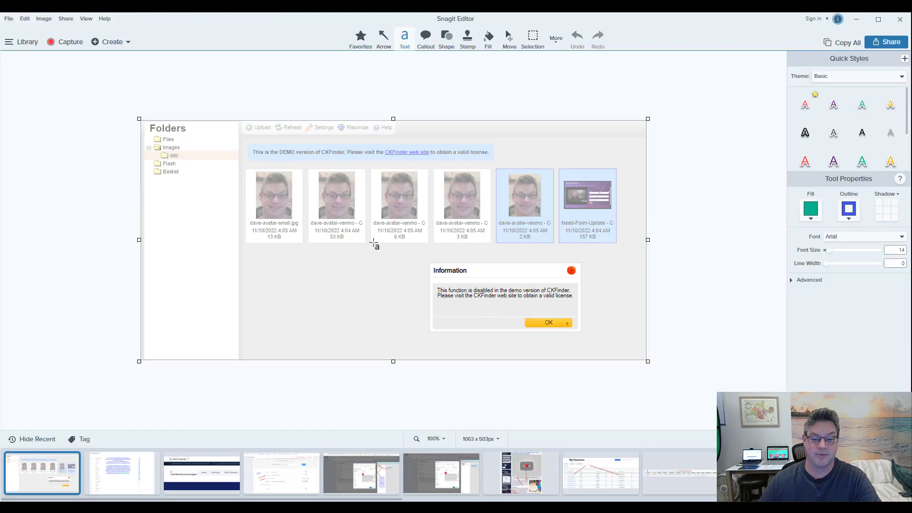
pyautogui.rightClick(370, 274)
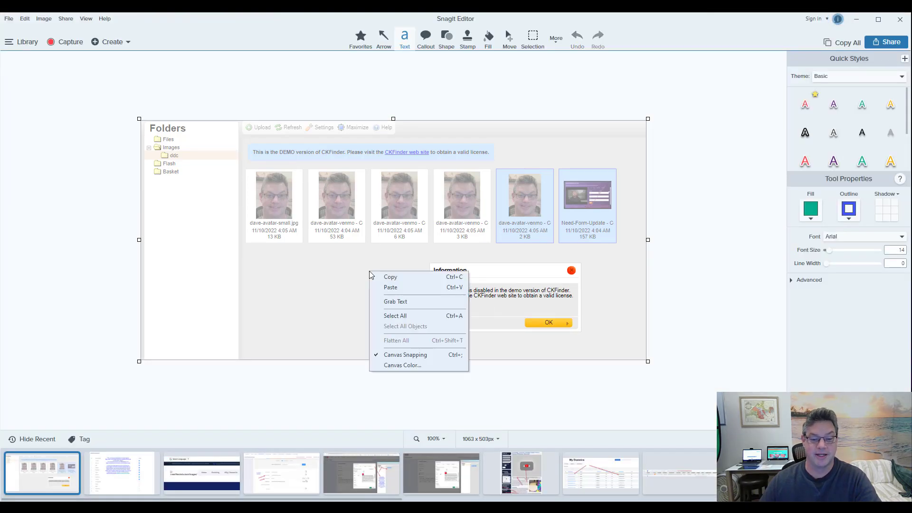
pyautogui.click(393, 280)
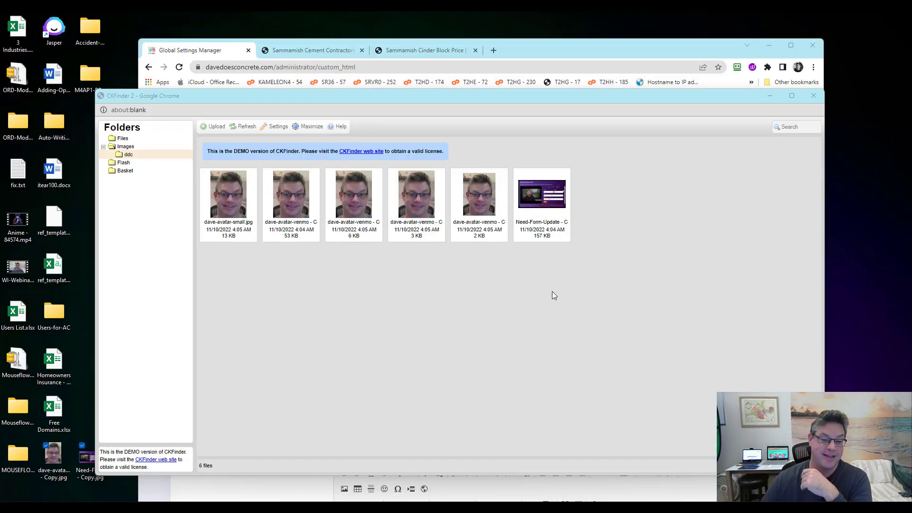
# Select Need-Form-Update and the small avatar image, attempt a move, and dismiss the demo notice
pyautogui.click(520, 233)
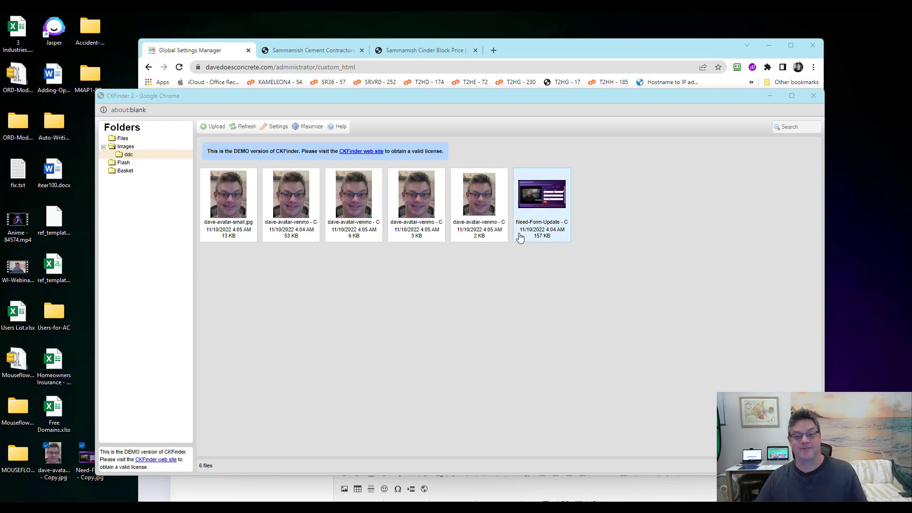
pyautogui.keyDown('ctrl'); pyautogui.click(492, 208); pyautogui.keyUp('ctrl')
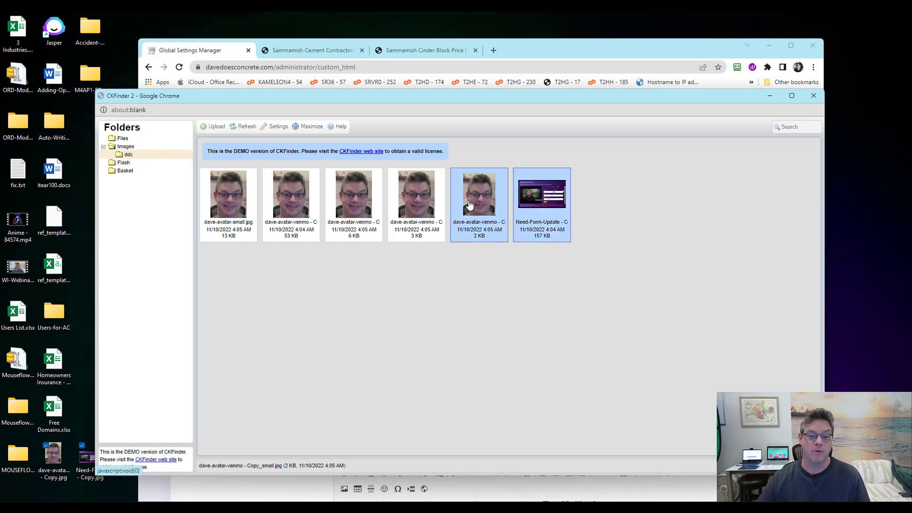
pyautogui.moveTo(469, 206); pyautogui.dragTo(120, 151)
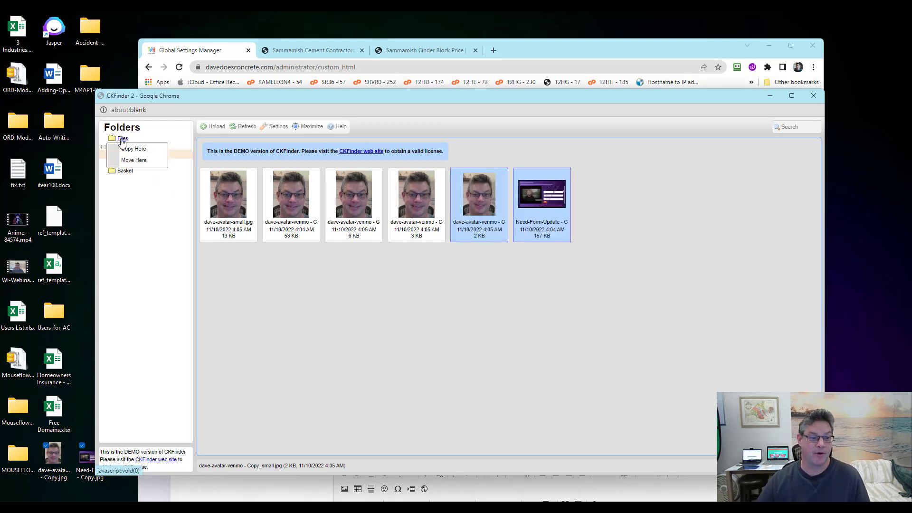
pyautogui.click(138, 158)
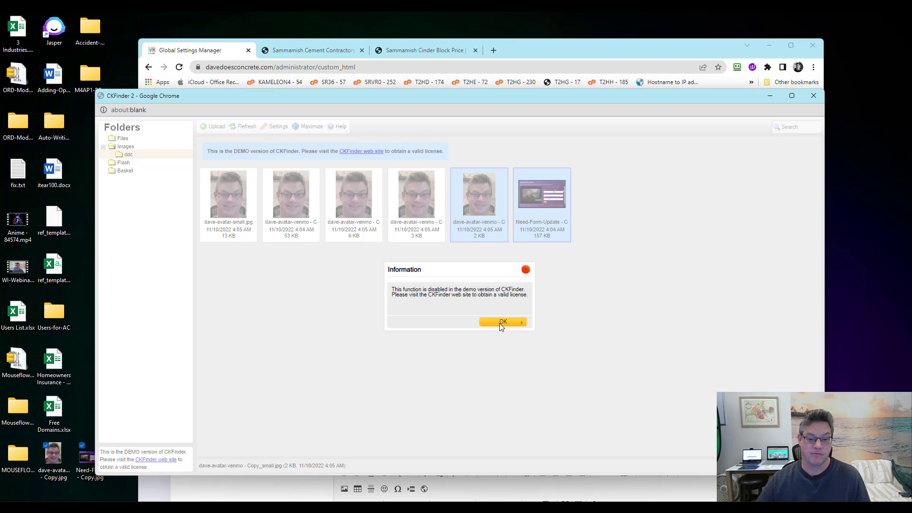
pyautogui.click(502, 323)
# Copy both images into the Files folder and clear the selection
pyautogui.moveTo(484, 183); pyautogui.dragTo(123, 140)
pyautogui.click(135, 149)
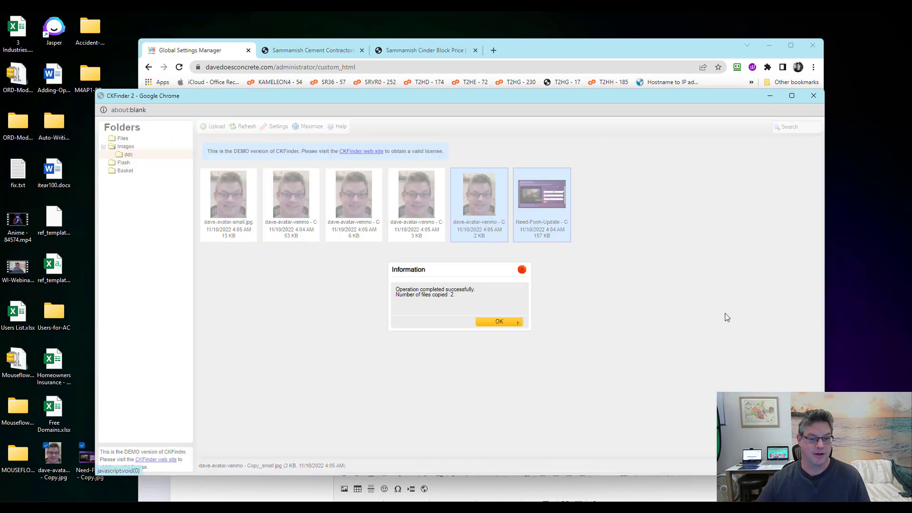
pyautogui.click(495, 322)
pyautogui.click(656, 338)
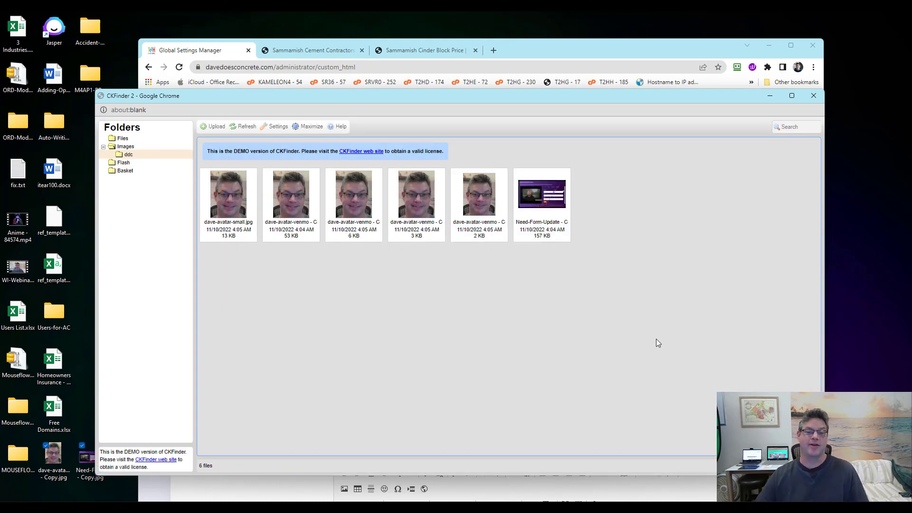
# Check the copies in the Files folder, now 41 files, then return to ddc
pyautogui.click(119, 140)
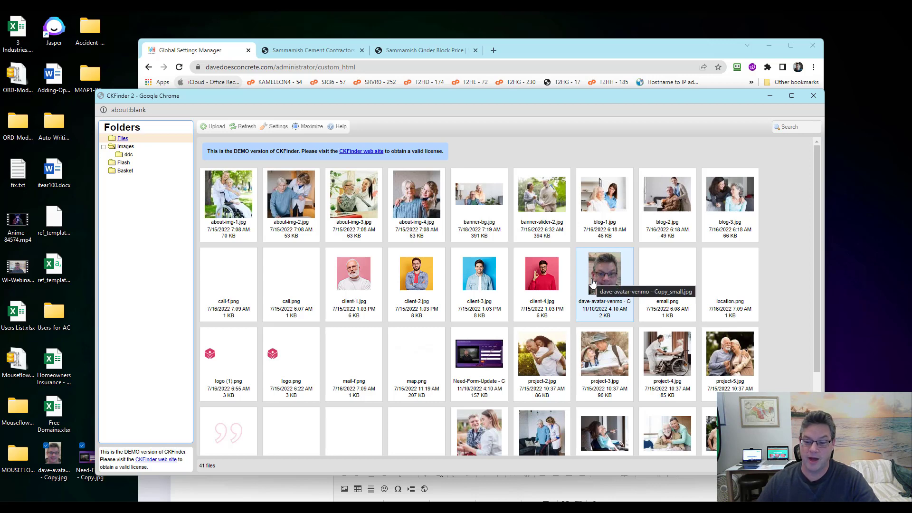
pyautogui.scroll(-3, 677, 288)
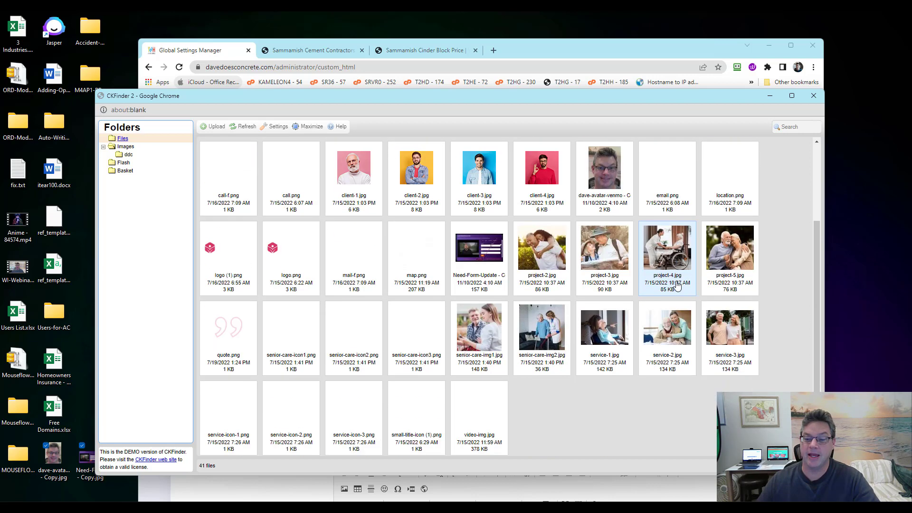
pyautogui.scroll(3, 677, 288)
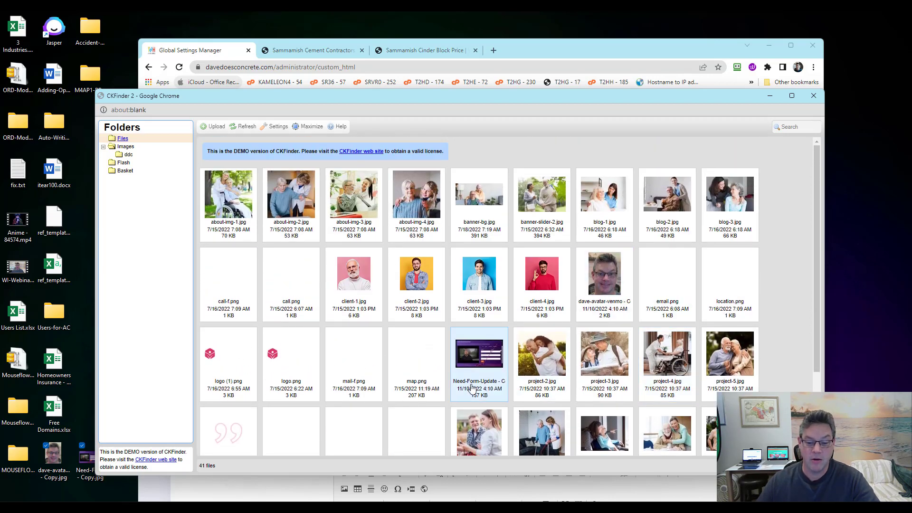
pyautogui.click(129, 155)
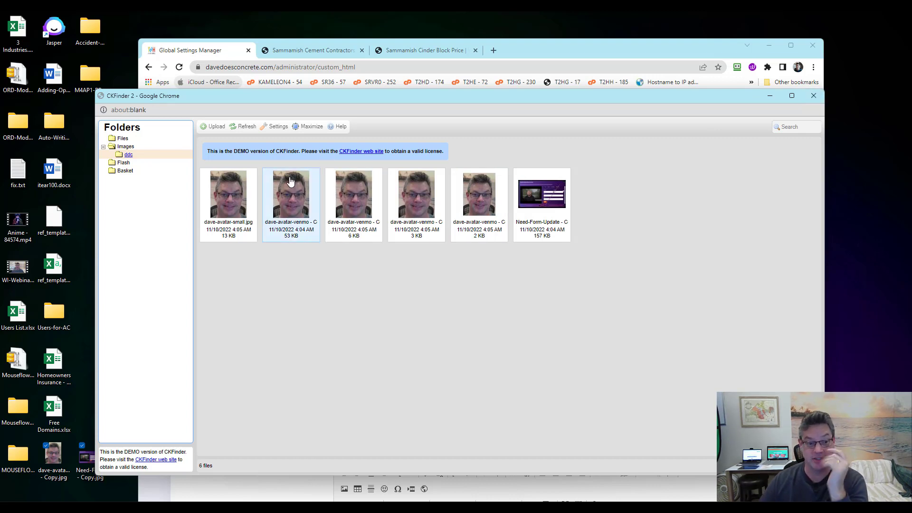
# Review the context actions for one image, all six selected images (Download as zip), and the ddc folder
pyautogui.rightClick(234, 198)
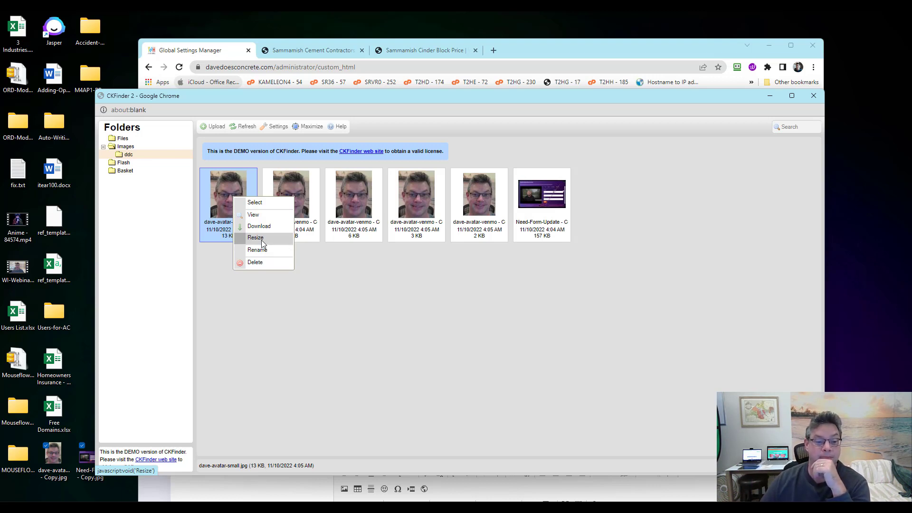
pyautogui.click(472, 296)
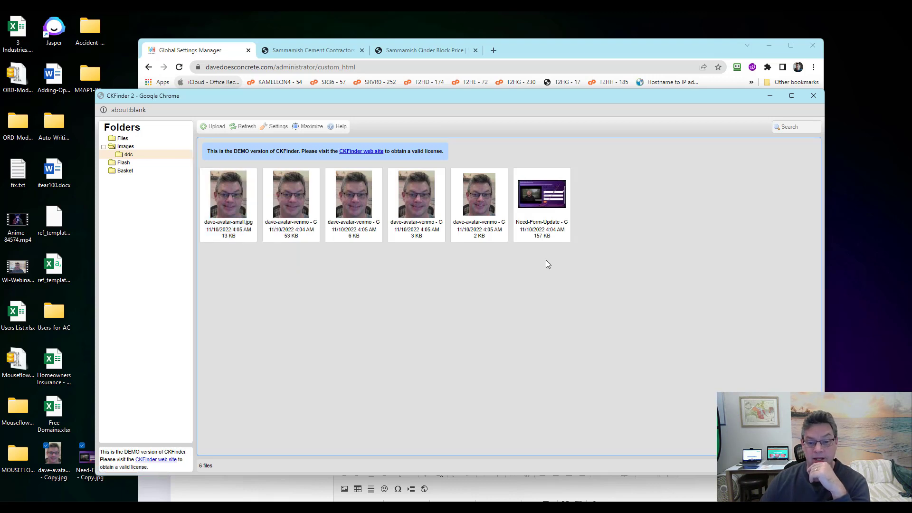
pyautogui.click(222, 214)
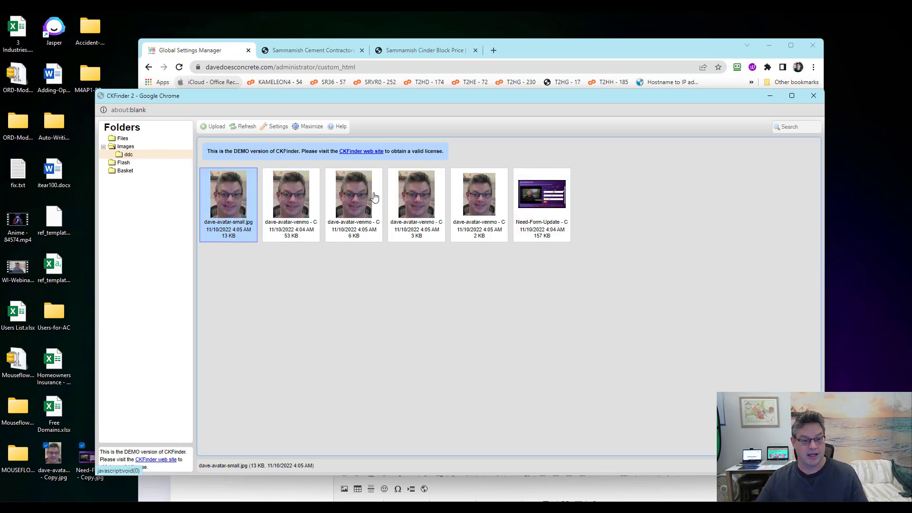
pyautogui.keyDown('shift'); pyautogui.click(554, 204); pyautogui.keyUp('shift')
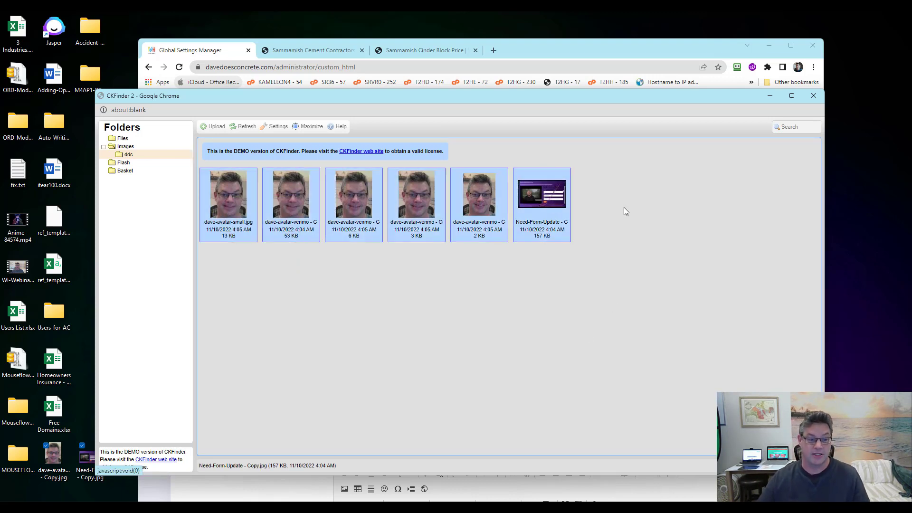
pyautogui.rightClick(349, 191)
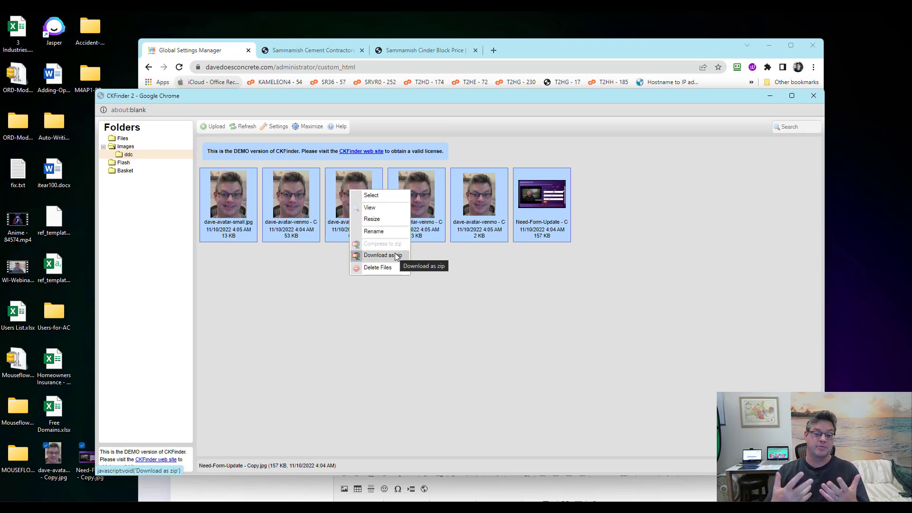
pyautogui.click(660, 310)
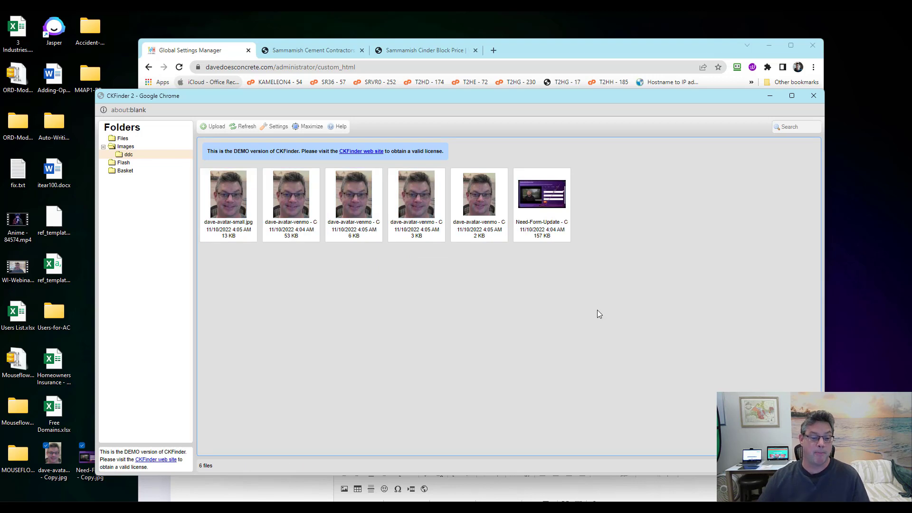
pyautogui.click(128, 157)
pyautogui.rightClick(128, 160)
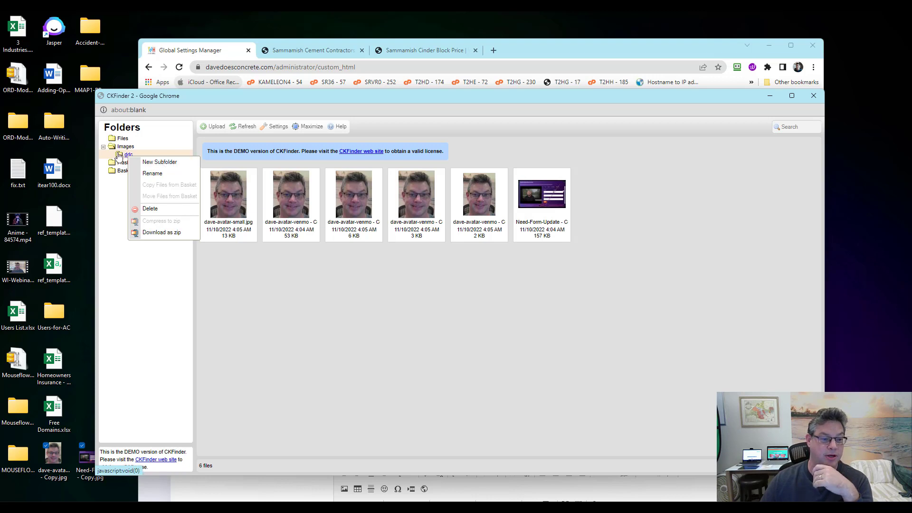
pyautogui.click(157, 163)
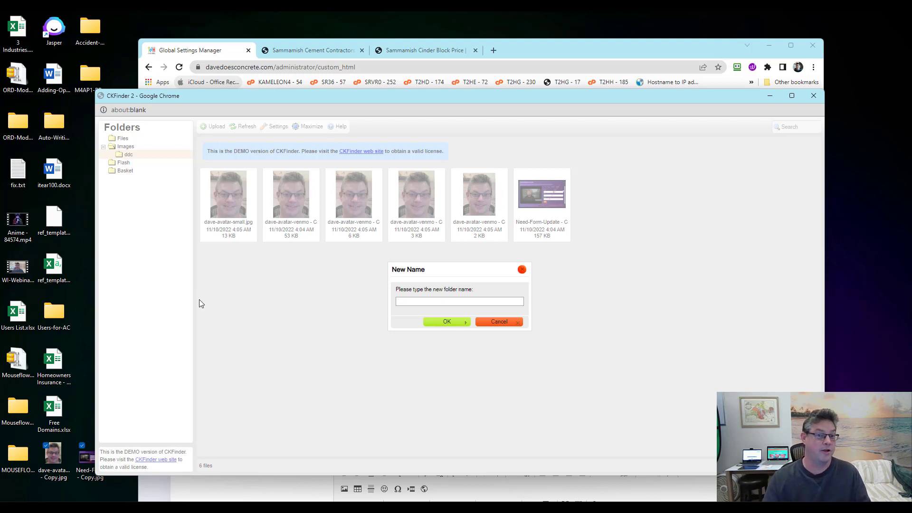
pyautogui.write('call')
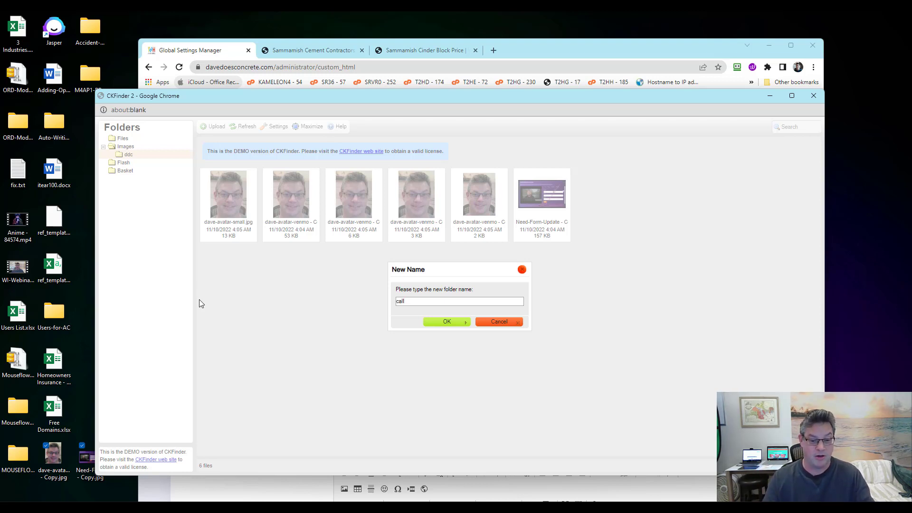
pyautogui.write('-now')
pyautogui.press('Return')
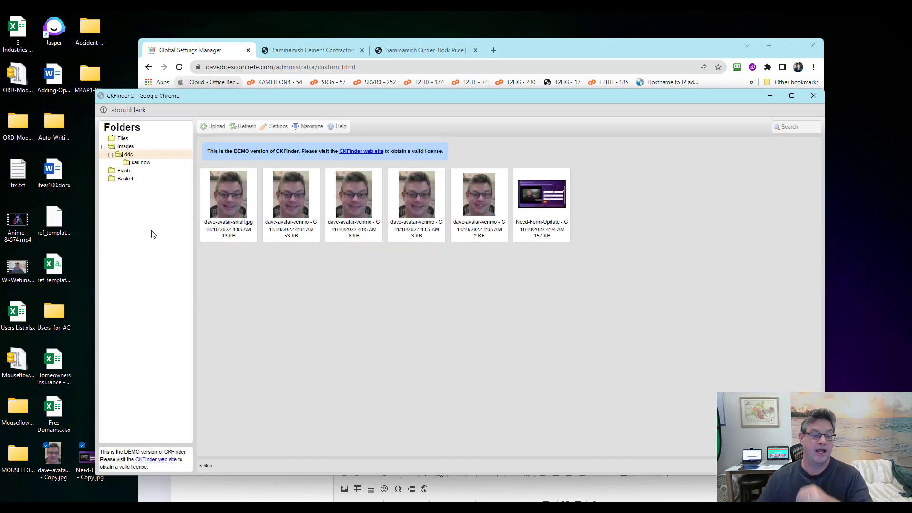
pyautogui.click(140, 162)
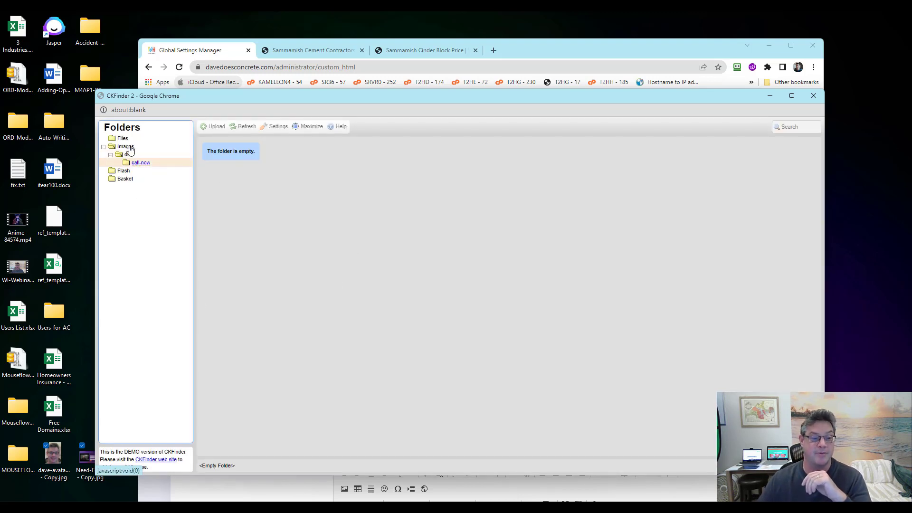
pyautogui.click(128, 155)
pyautogui.moveTo(479, 193); pyautogui.dragTo(141, 162)
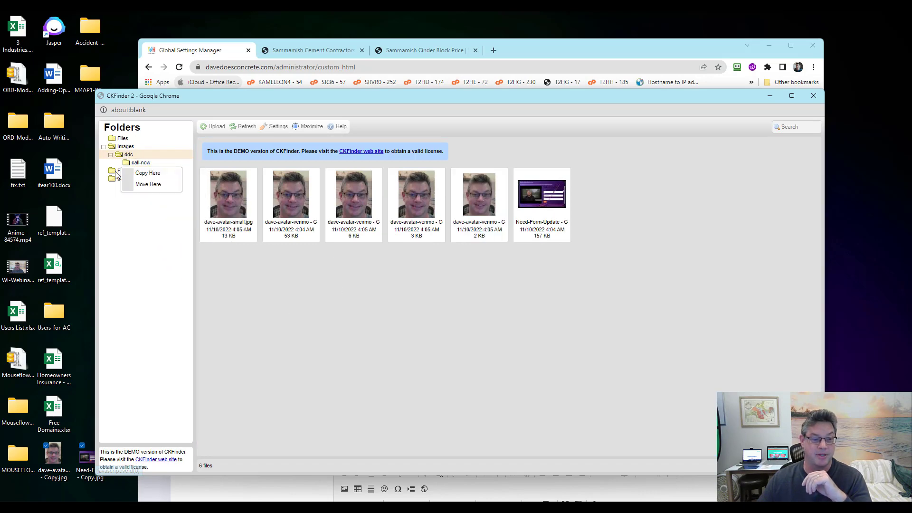
pyautogui.click(148, 185)
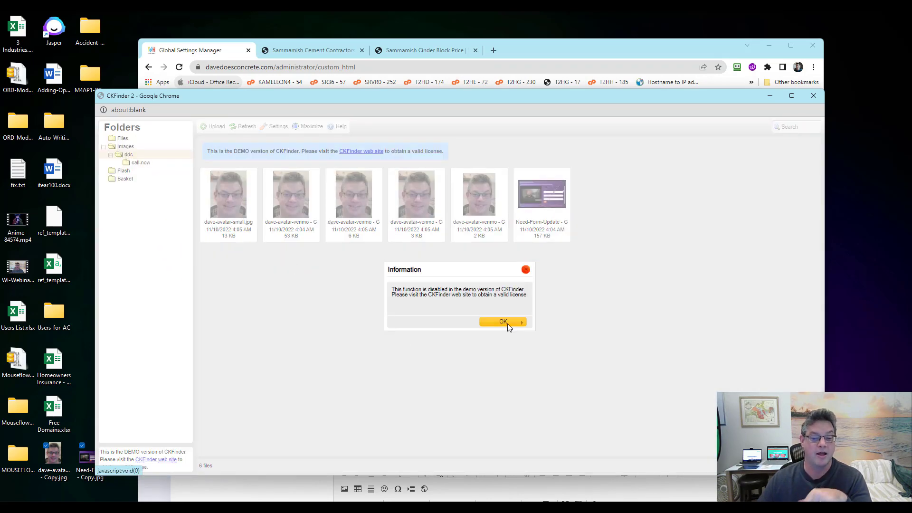
pyautogui.click(506, 324)
pyautogui.click(141, 163)
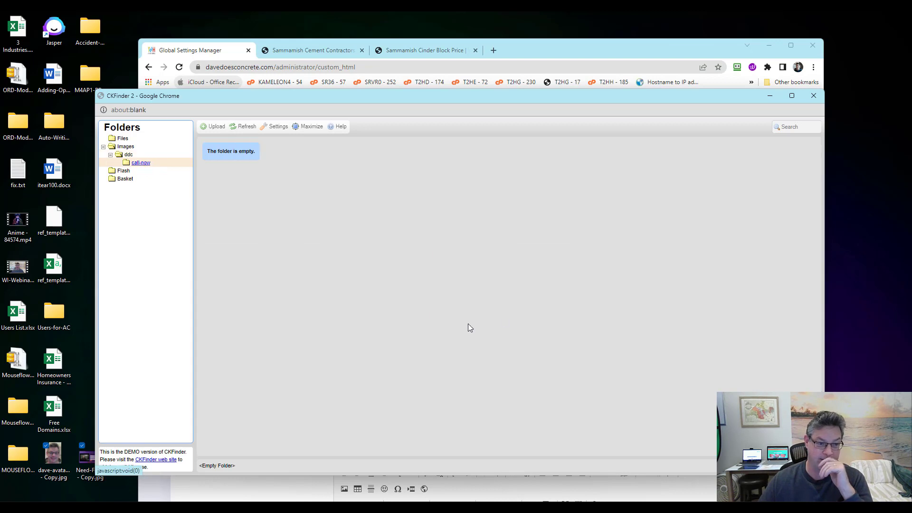
pyautogui.click(128, 155)
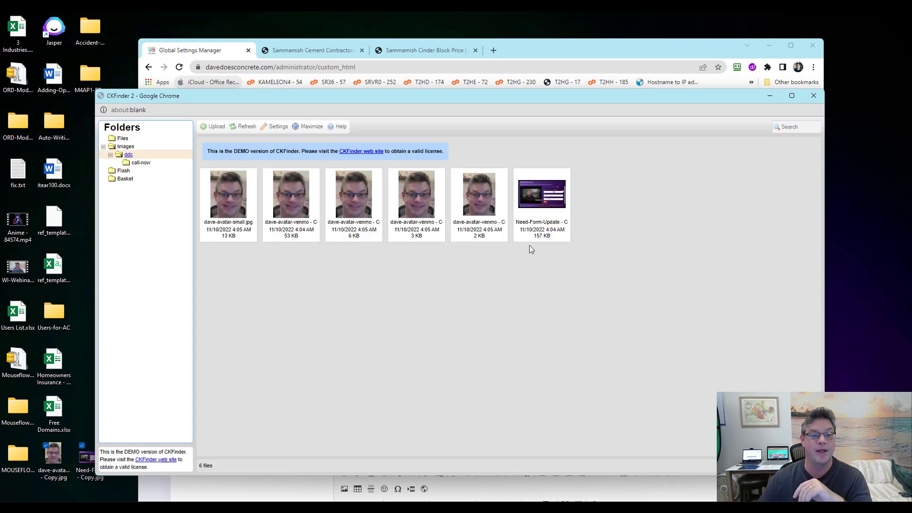
pyautogui.click(143, 163)
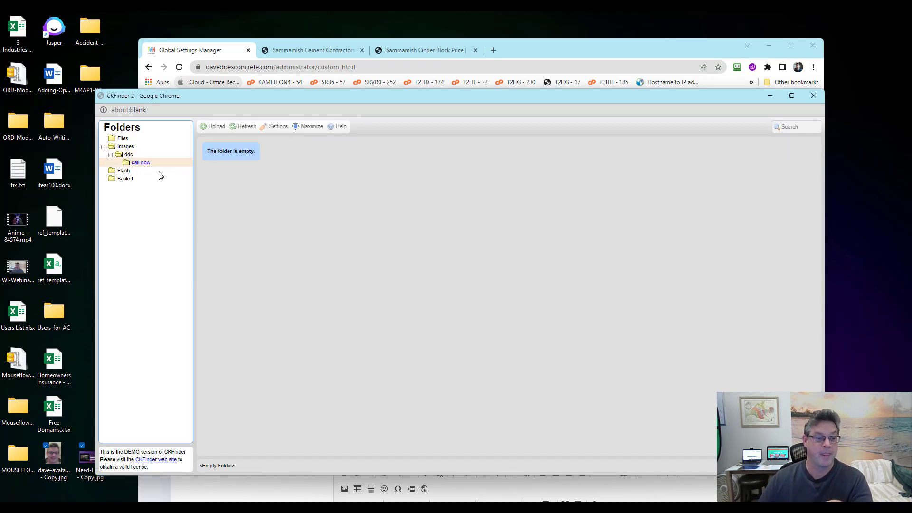
pyautogui.rightClick(146, 167)
pyautogui.click(183, 222)
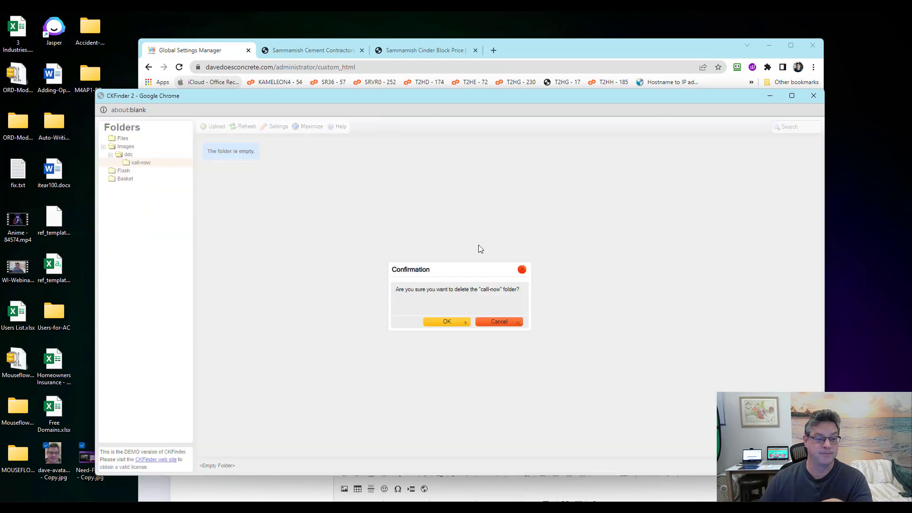
pyautogui.click(435, 321)
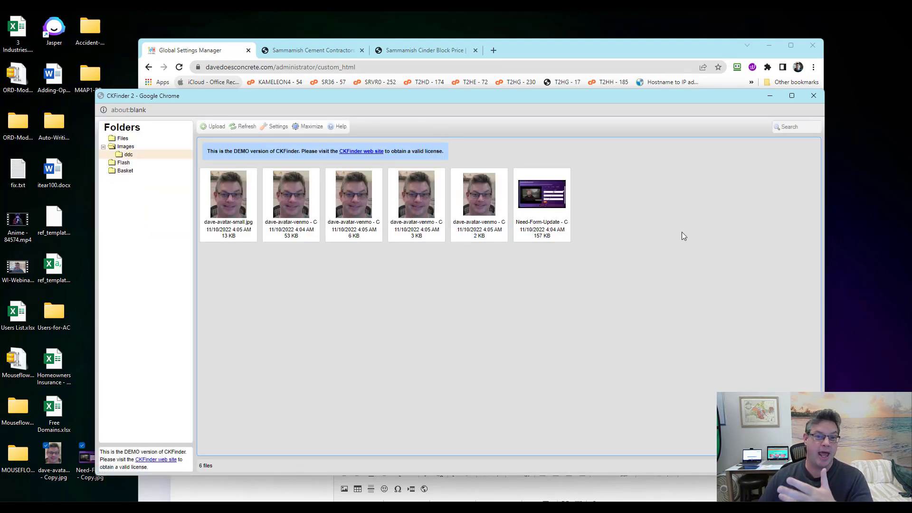
# Set the Favicon field to logo.png from the site's Files folder
pyautogui.click(251, 126)
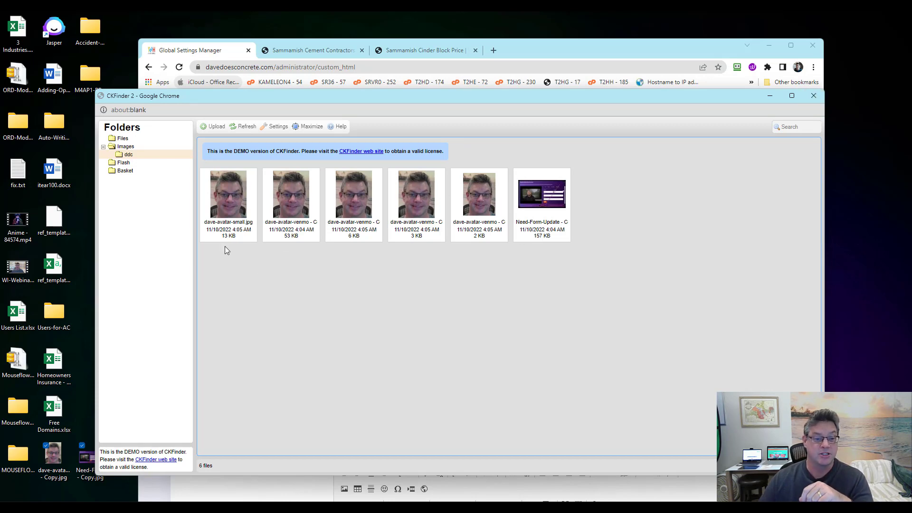
pyautogui.click(813, 97)
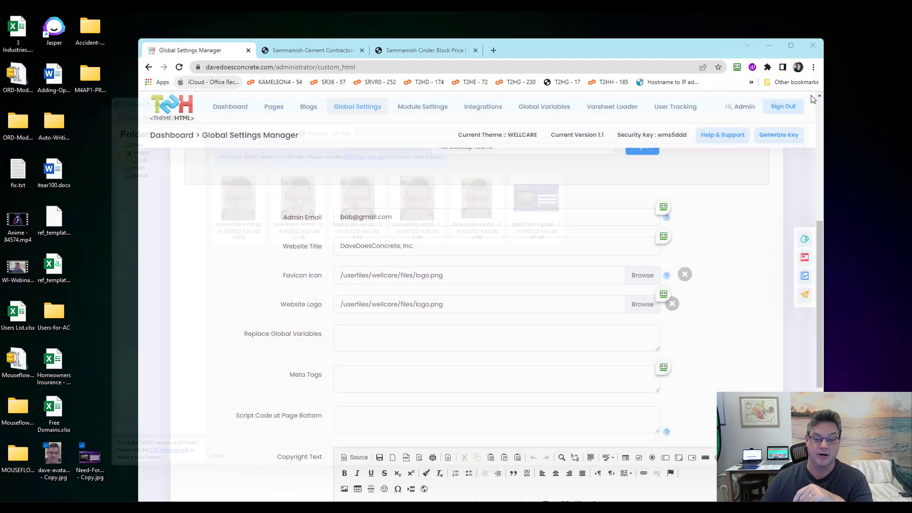
pyautogui.click(462, 278)
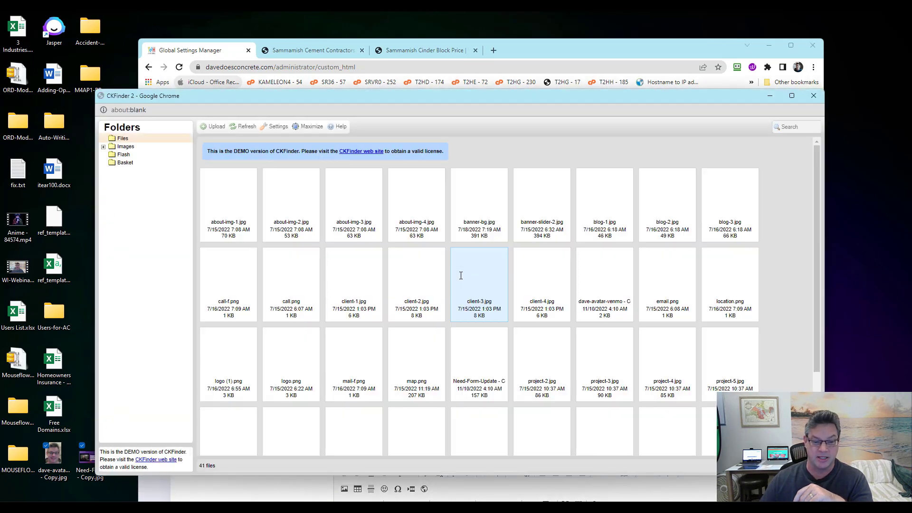
pyautogui.scroll(-2, 735, 287)
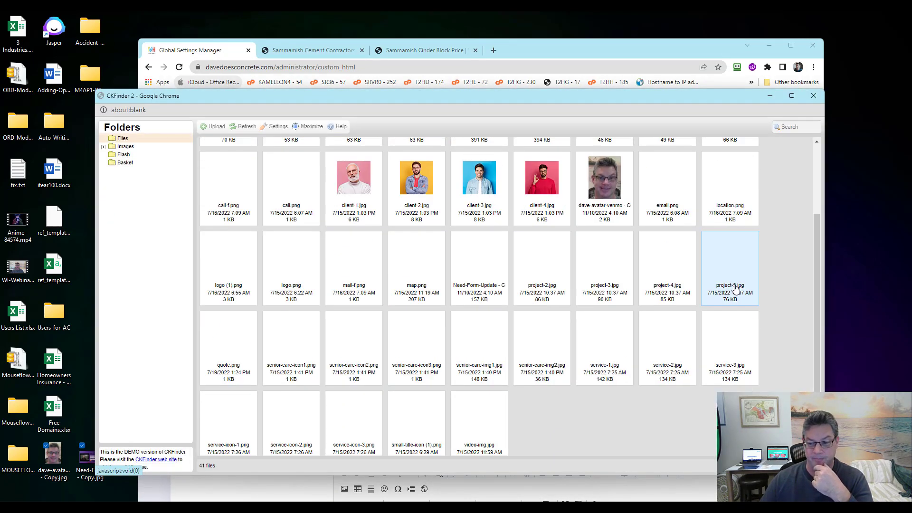
pyautogui.scroll(2, 736, 289)
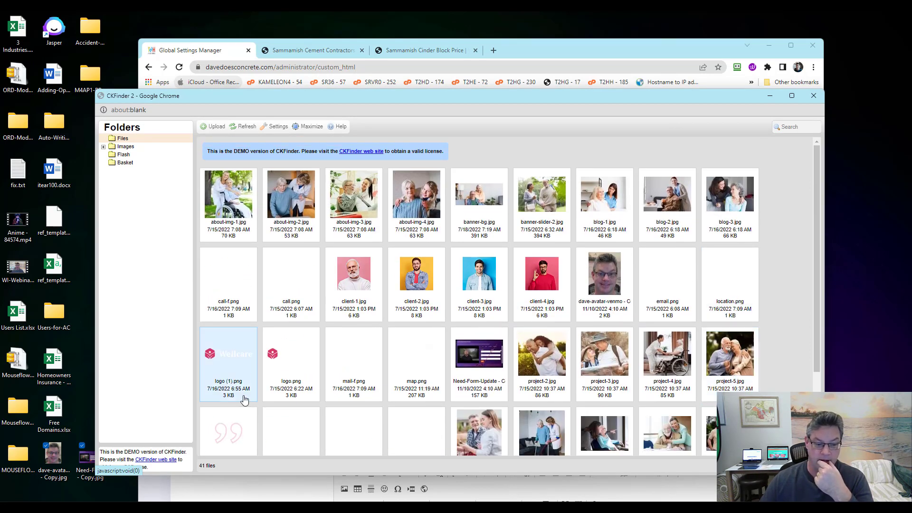
pyautogui.doubleClick(281, 355)
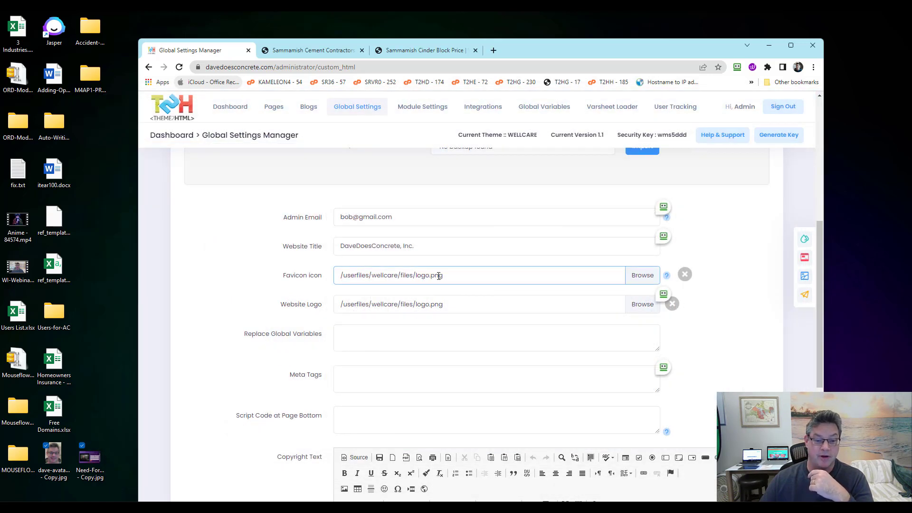
# Set the Website Logo field to logo.png from the Files folder
pyautogui.click(472, 275)
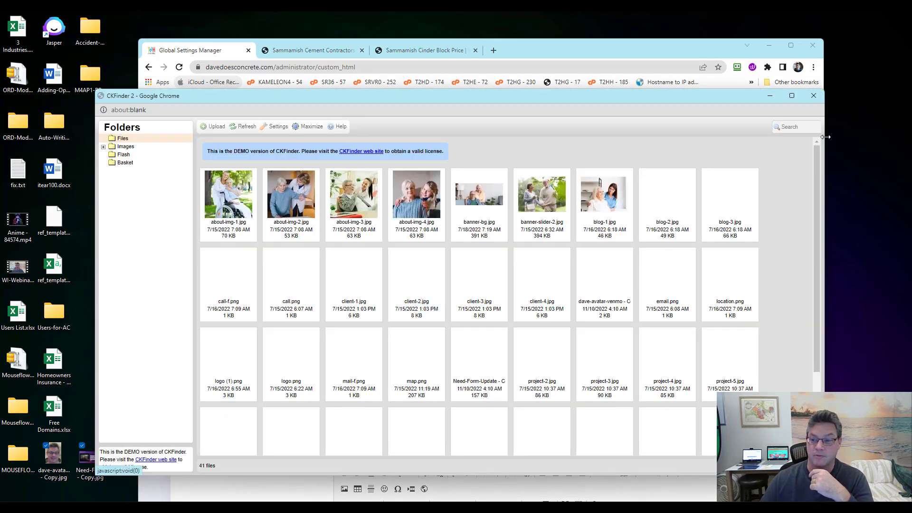
pyautogui.click(809, 99)
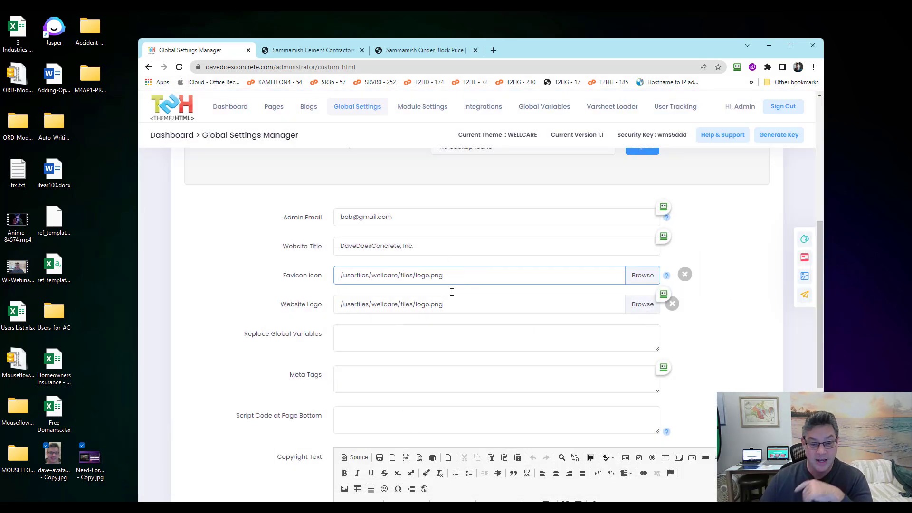
pyautogui.click(469, 307)
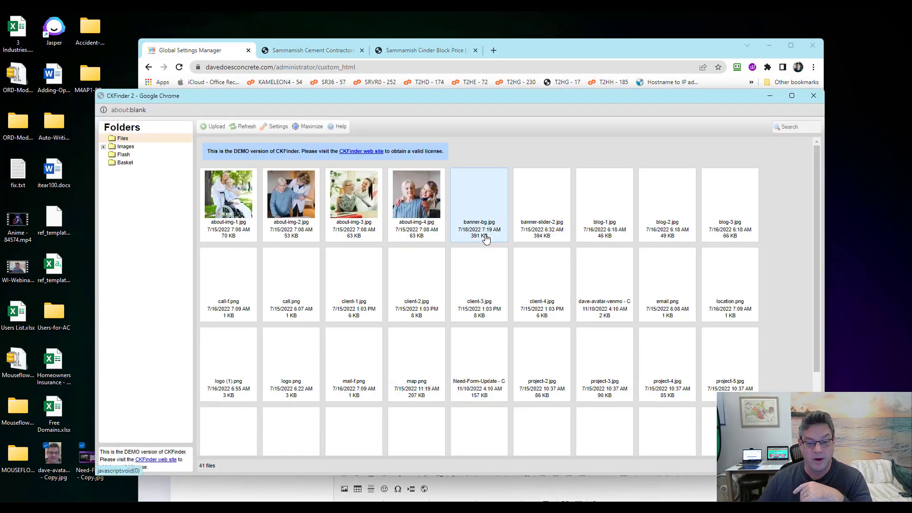
pyautogui.scroll(-2, 473, 245)
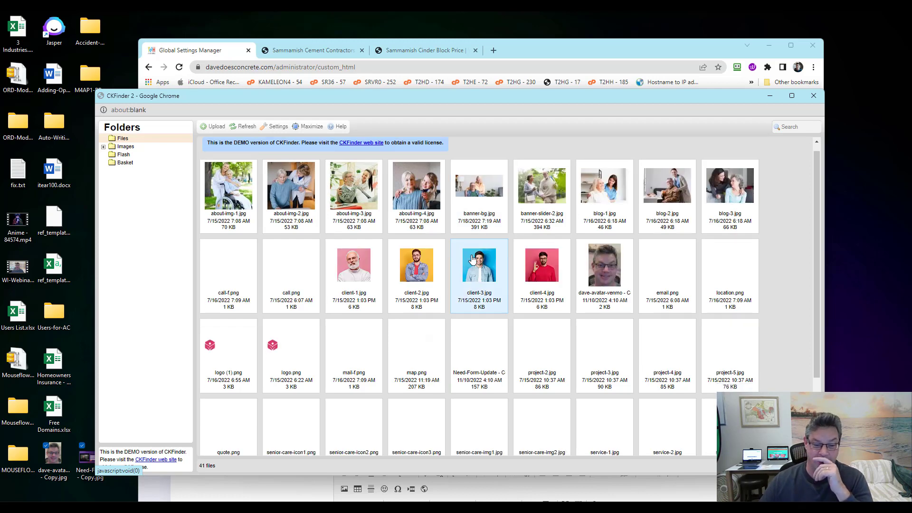
pyautogui.click(288, 293)
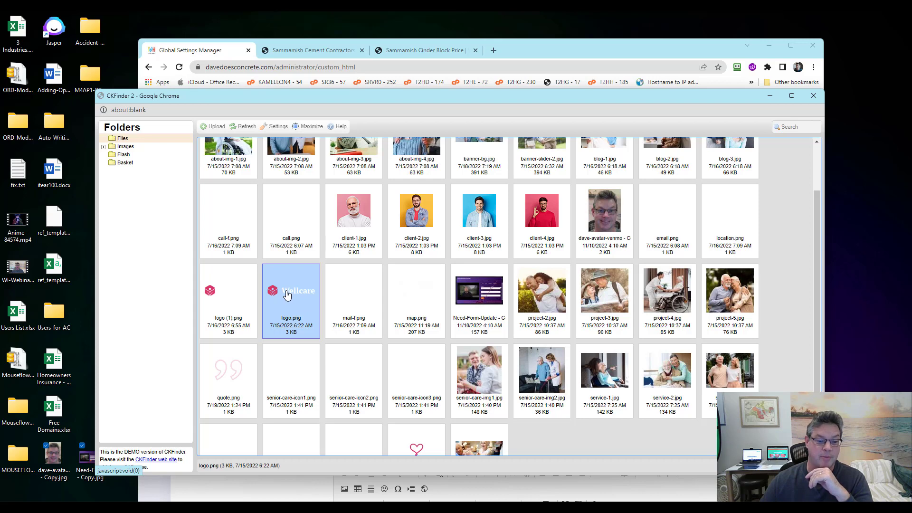
pyautogui.doubleClick(287, 294)
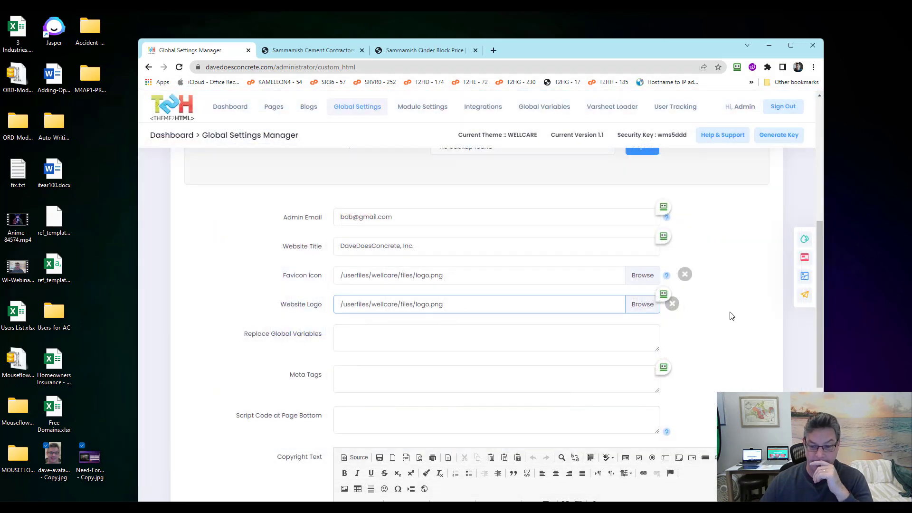
# Save with Update General Settings, check the live homepage, and return to Global Settings
pyautogui.scroll(-3, 741, 316)
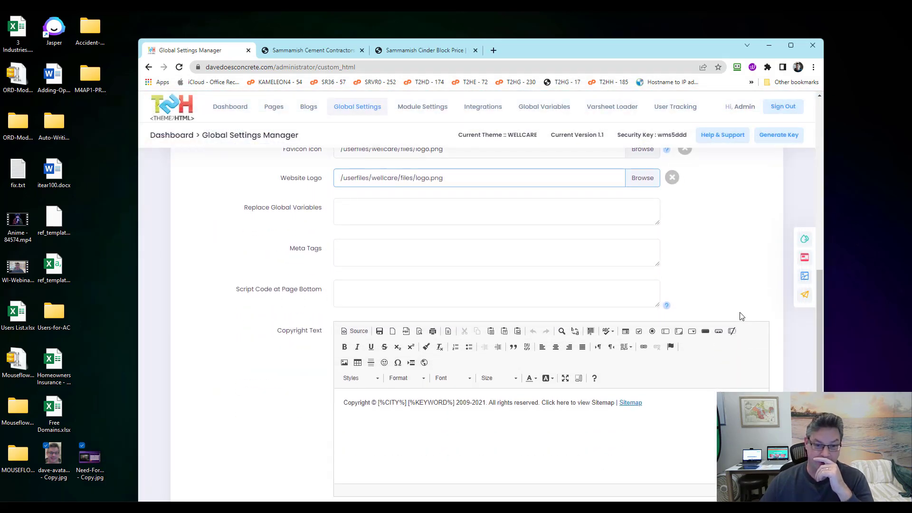
pyautogui.scroll(-4, 254, 292)
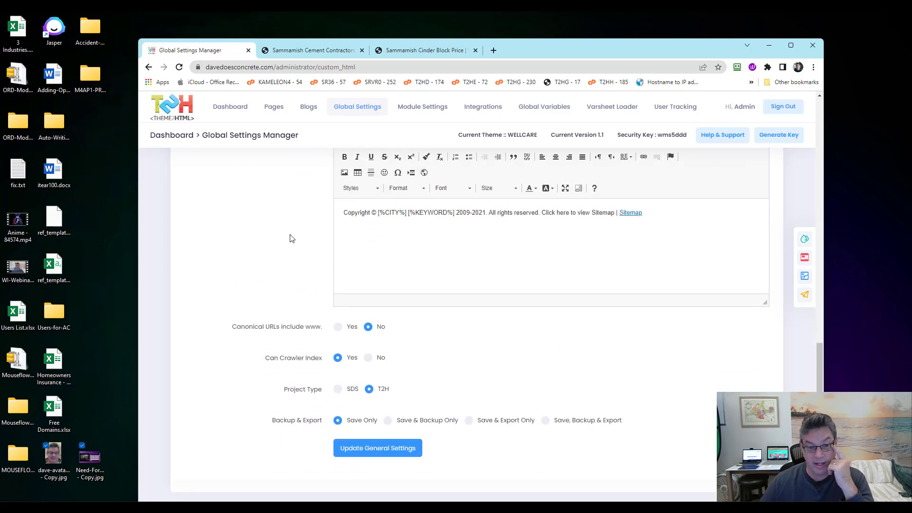
pyautogui.click(365, 451)
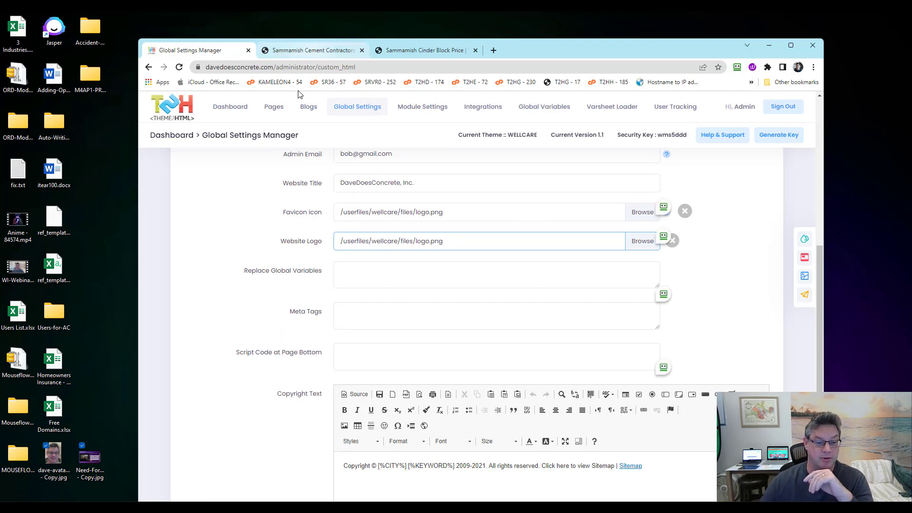
pyautogui.click(319, 50)
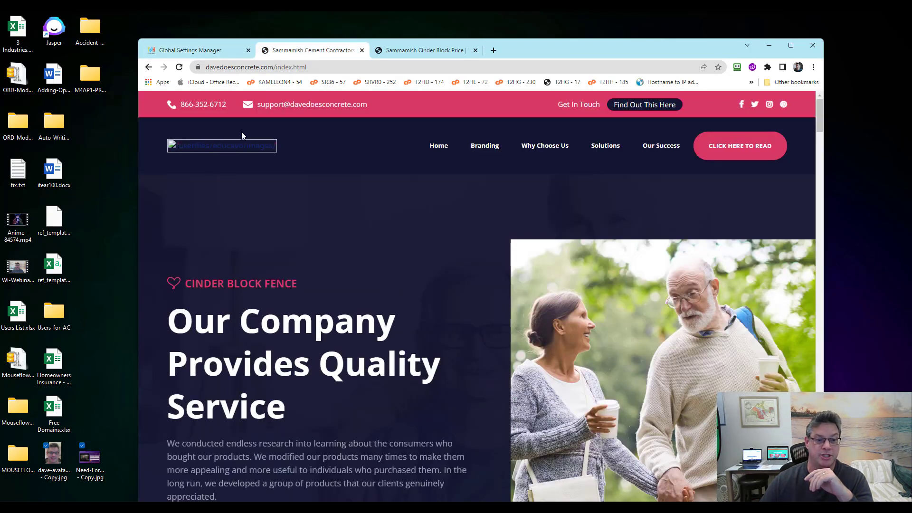
pyautogui.click(202, 50)
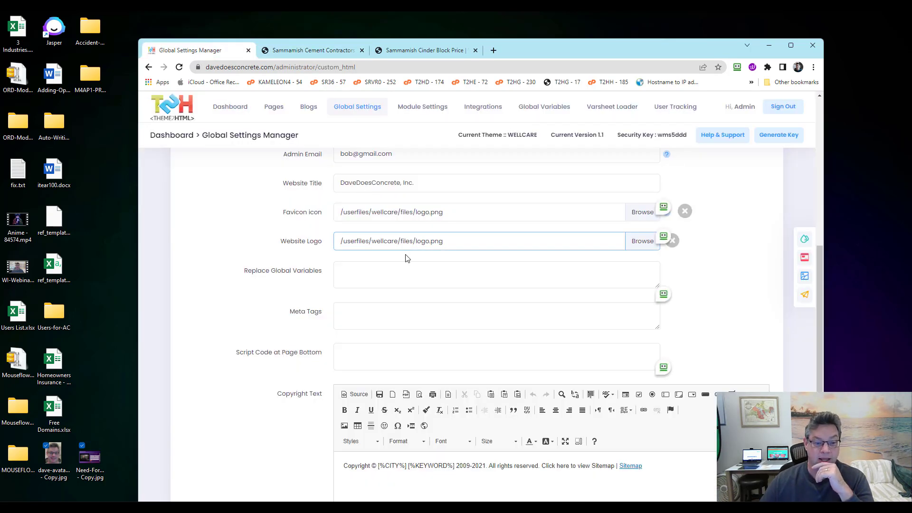
# Look over the Replace Global Variables and Meta Tags fields, then switch to the live Why Choose Us page
pyautogui.click(357, 274)
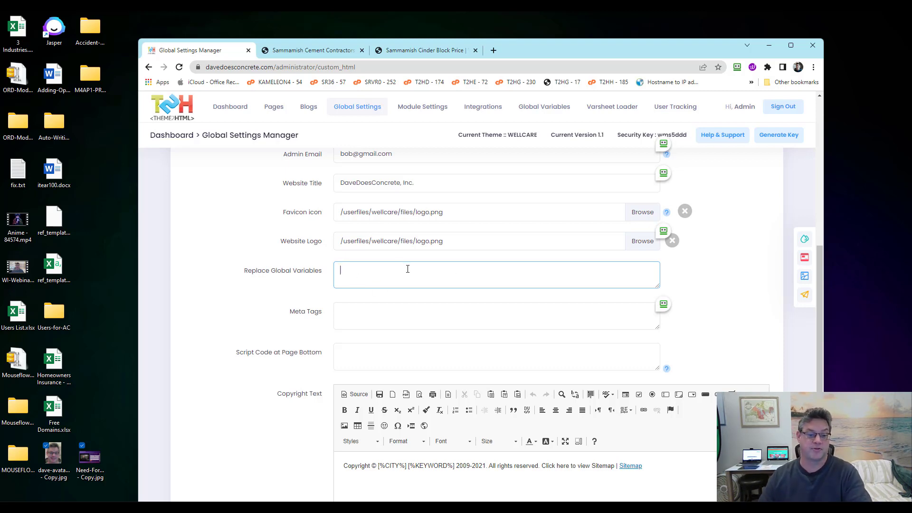
pyautogui.click(380, 314)
pyautogui.scroll(-1, 519, 301)
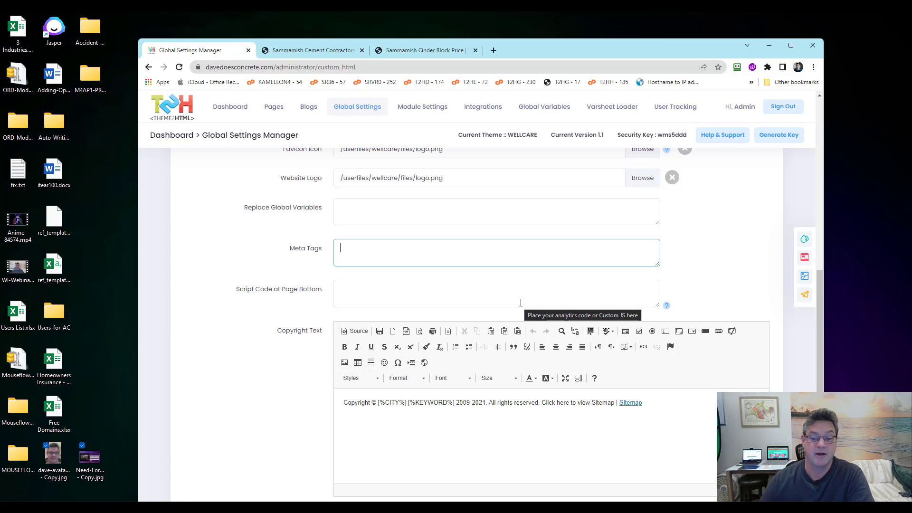
pyautogui.click(413, 51)
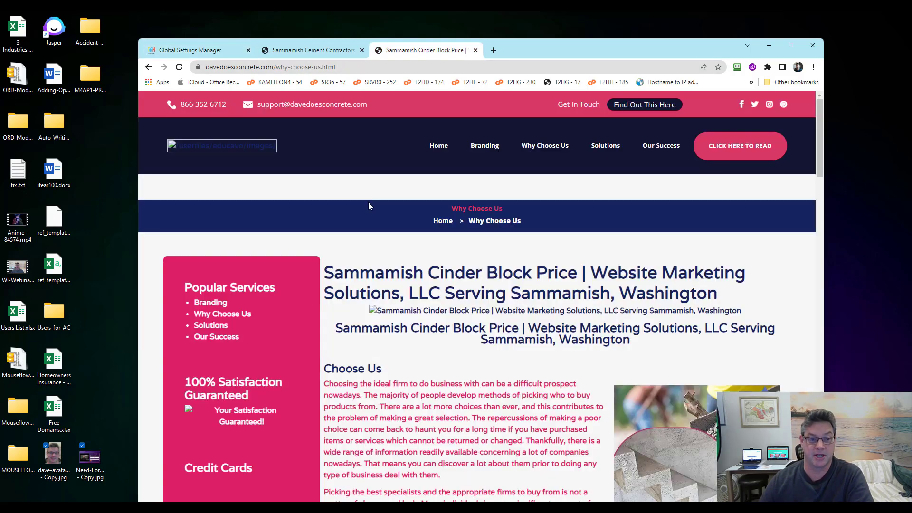
# Maximize Chrome and view the Why Choose Us page source with Line wrap enabled
pyautogui.click(791, 45)
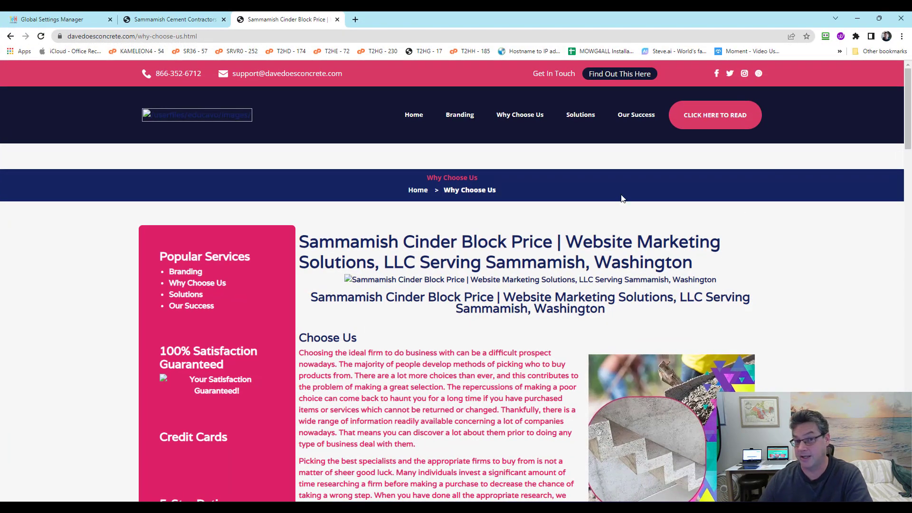
pyautogui.rightClick(64, 241)
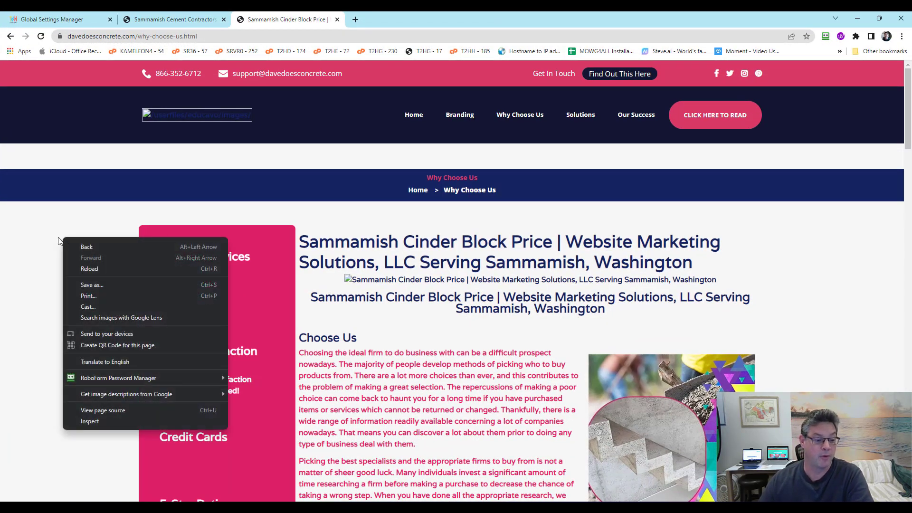
pyautogui.click(95, 411)
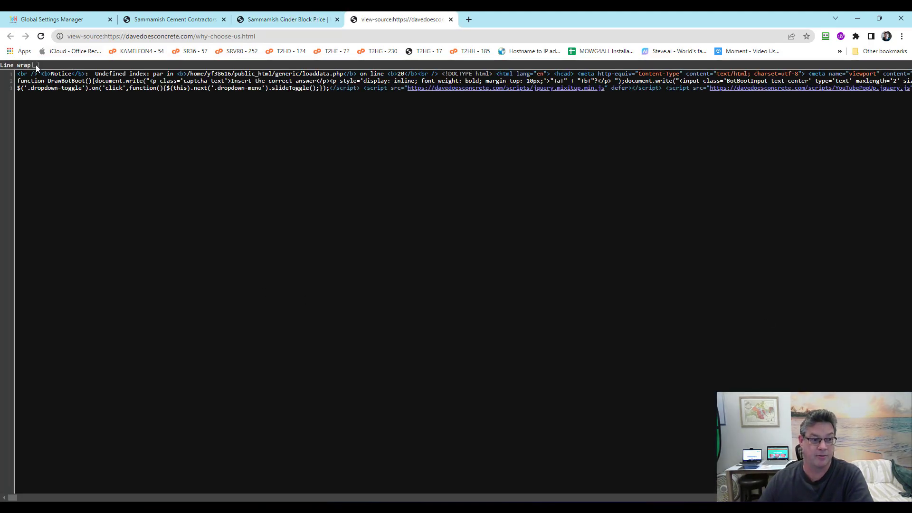
pyautogui.click(36, 65)
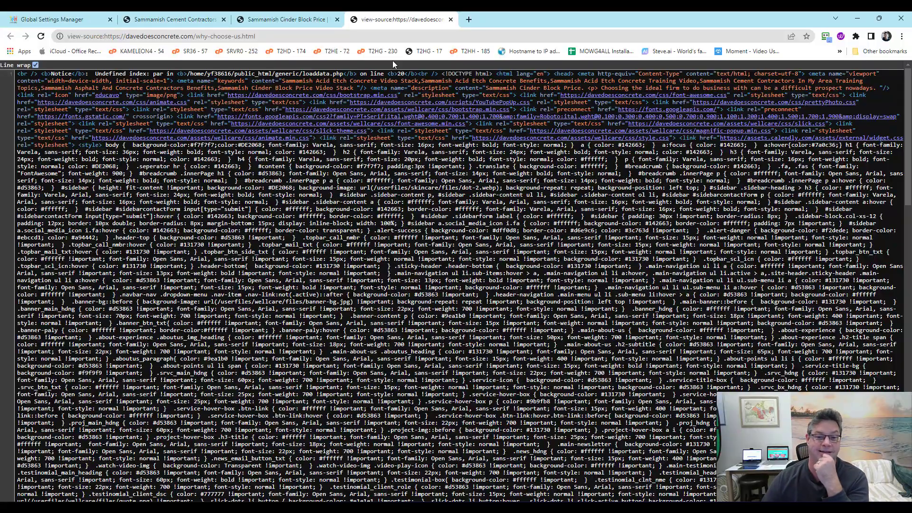
# Select the PHP undefined-index notice shown before the doctype
pyautogui.moveTo(445, 74); pyautogui.dragTo(17, 75)
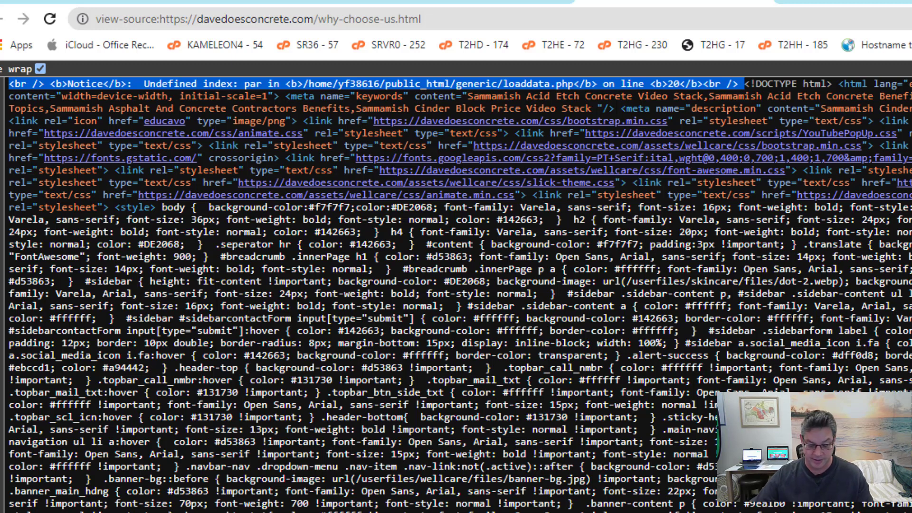
pyautogui.hotkey('alt', 'Tab')
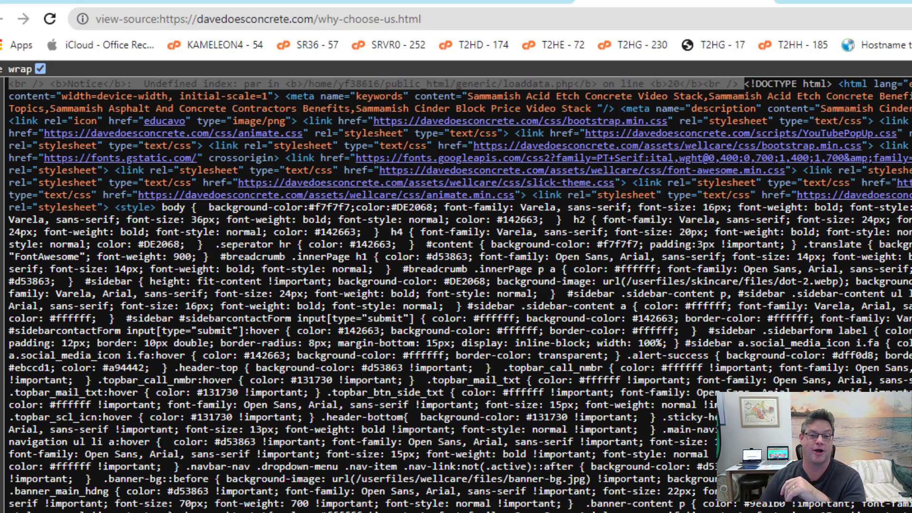
pyautogui.hotkey('alt', 'Tab')
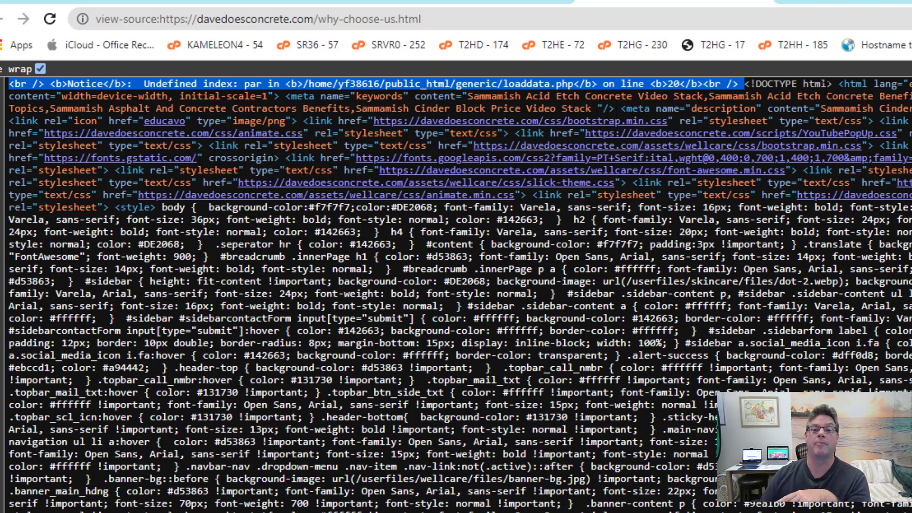
# Search the source for </head, highlight the closing head tag, and go back to the rendered page
pyautogui.moveTo(751, 83); pyautogui.dragTo(837, 83)
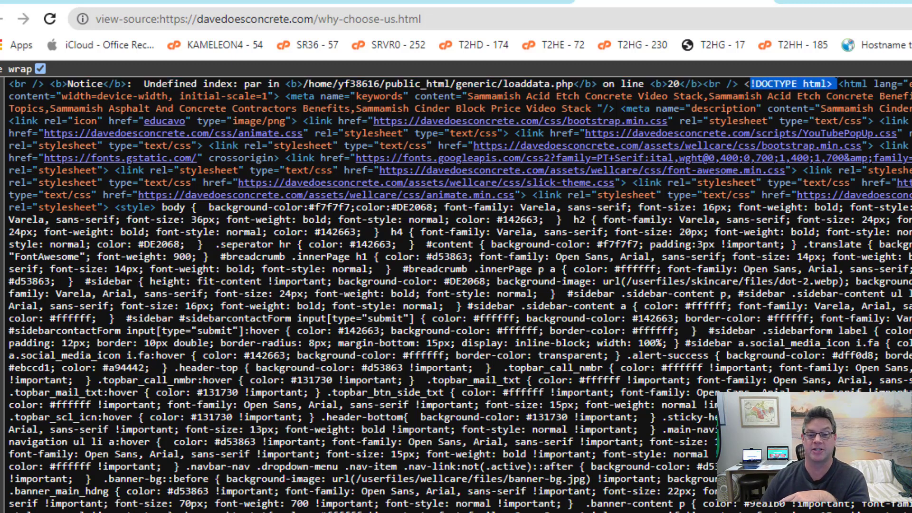
pyautogui.click(837, 84)
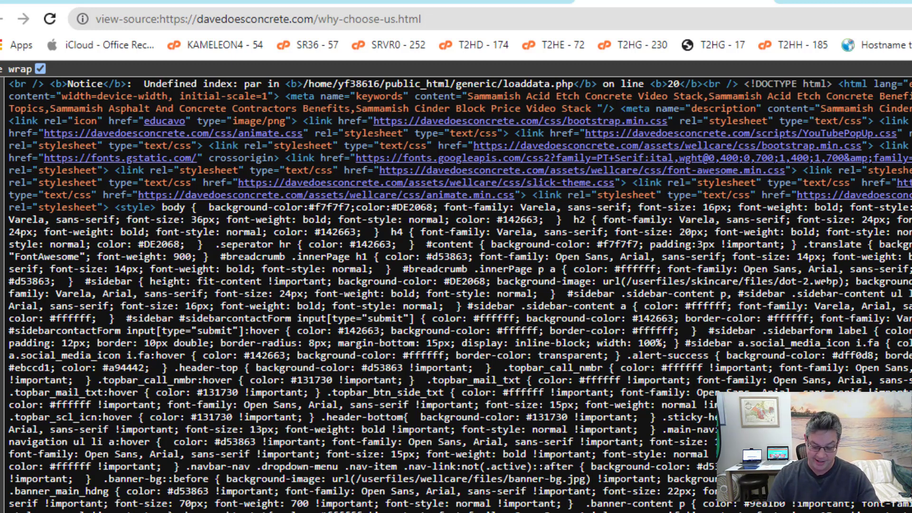
pyautogui.write('</head')
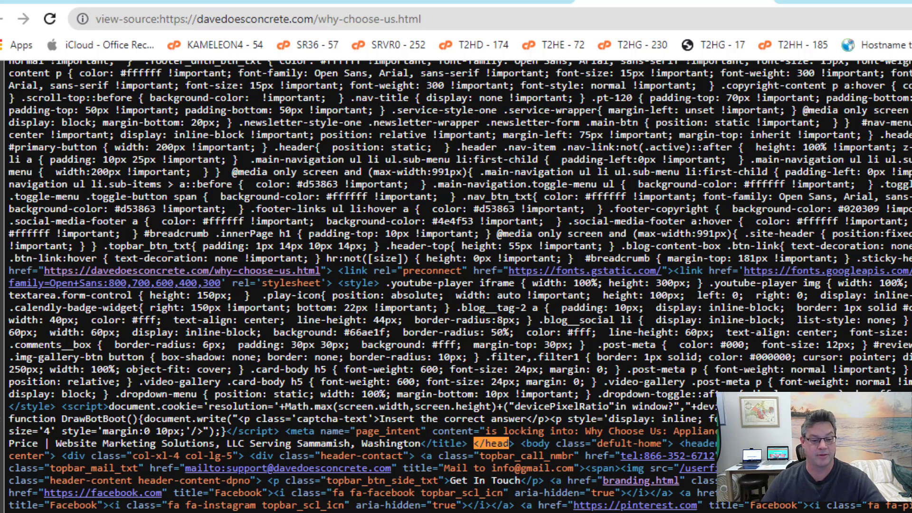
pyautogui.moveTo(515, 443); pyautogui.dragTo(474, 444)
pyautogui.scroll(15, 474, 443)
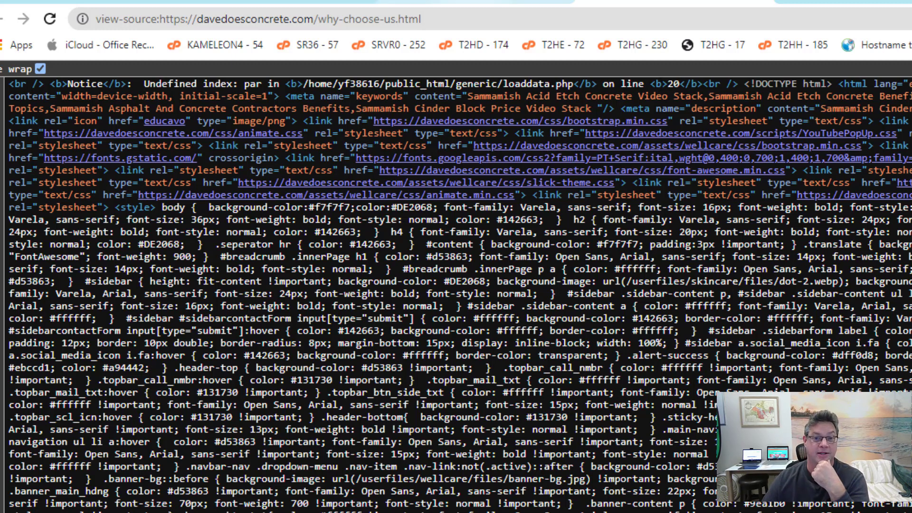
pyautogui.hotkey('ctrl', 'shift', 'Tab')
pyautogui.hotkey('ctrl', 'shift', 'Tab')
pyautogui.hotkey('ctrl', 'shift', 'Tab')
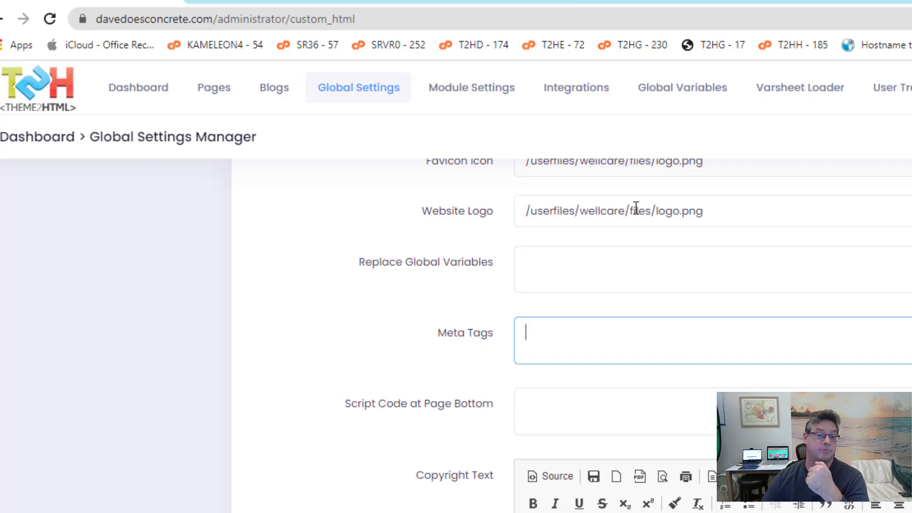
pyautogui.click(684, 1)
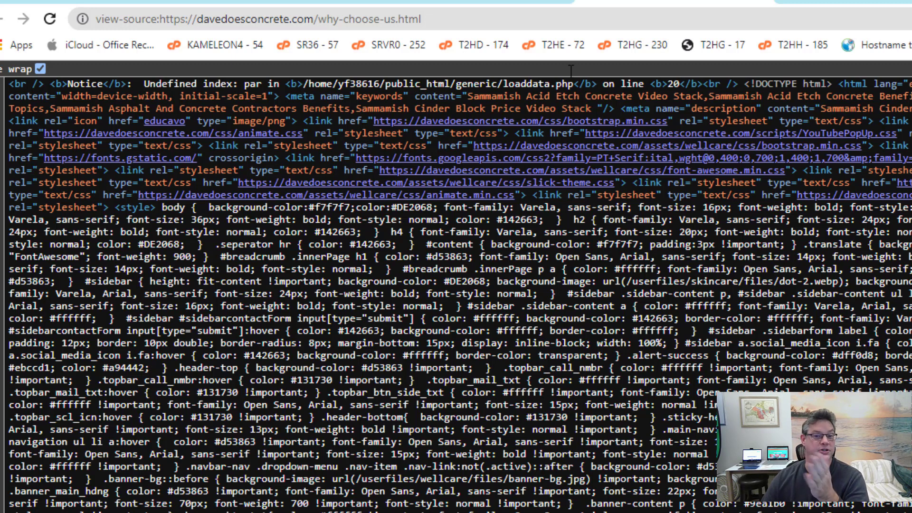
pyautogui.hotkey('ctrl', 'shift', 'Tab')
pyautogui.hotkey('ctrl', 'shift', 'Tab')
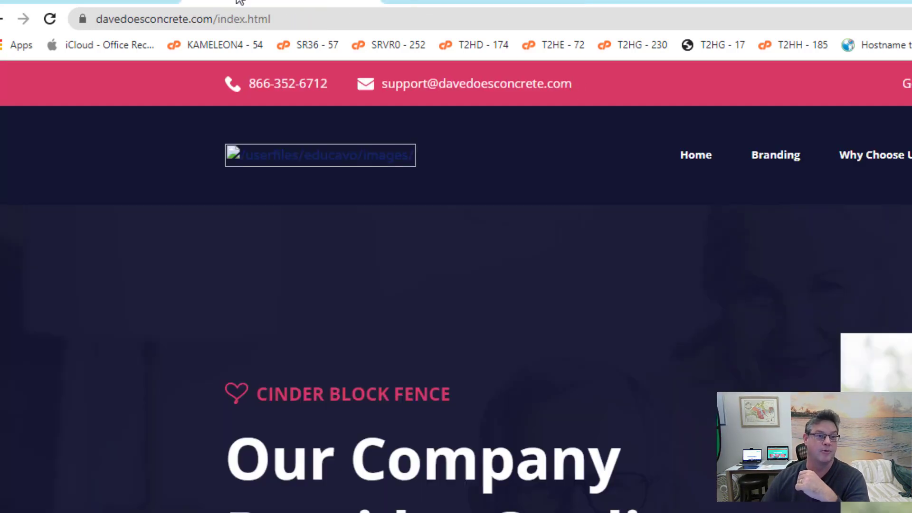
pyautogui.hotkey('ctrl', 'shift', 'Tab')
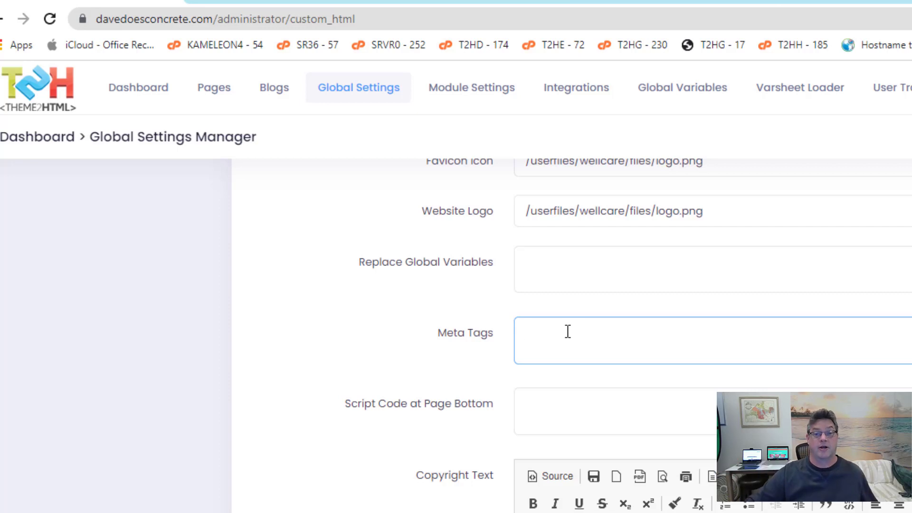
# Type the placeholder <body> .... </body> into the Script Code at Page Bottom field, correcting typos
pyautogui.click(578, 420)
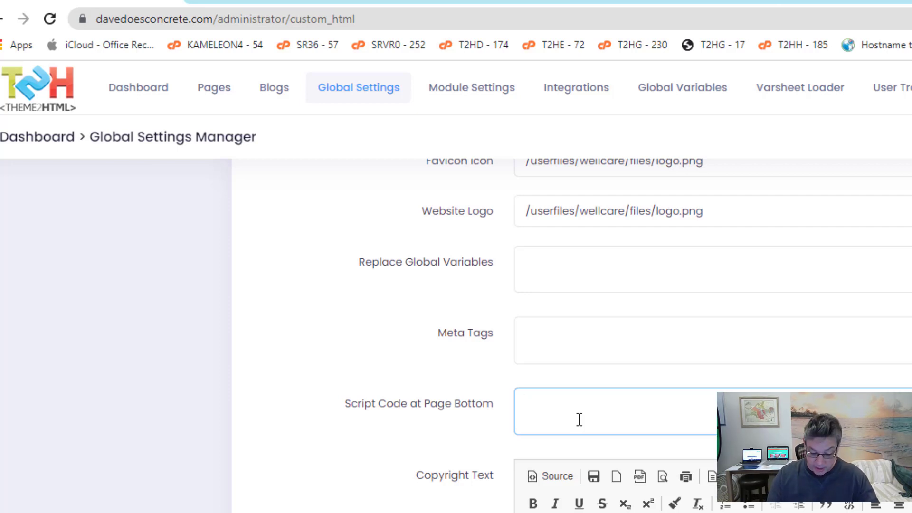
pyautogui.write('</beody')
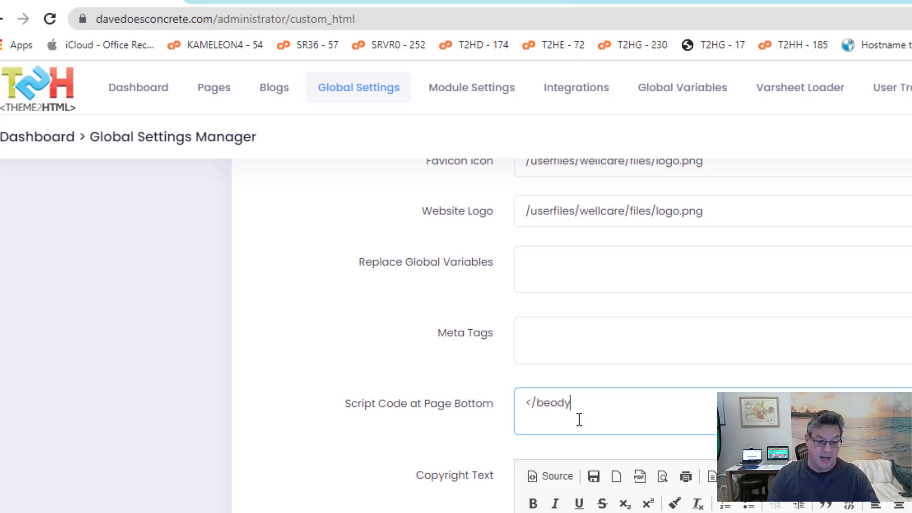
pyautogui.press('BackSpace')
pyautogui.press('BackSpace')
pyautogui.press('BackSpace')
pyautogui.press('BackSpace')
pyautogui.write('ody>')
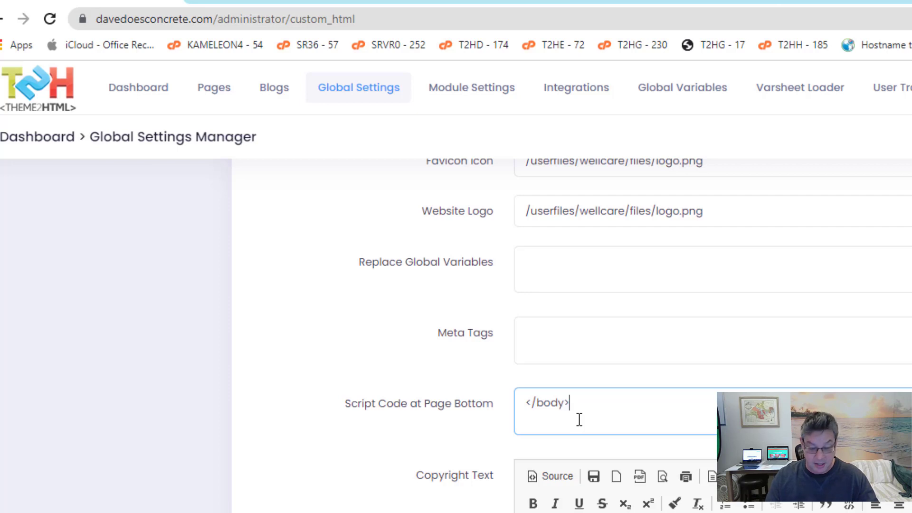
pyautogui.press('Left')
pyautogui.press('Left')
pyautogui.press('Left')
pyautogui.press('Left')
pyautogui.press('Left')
pyautogui.press('Left')
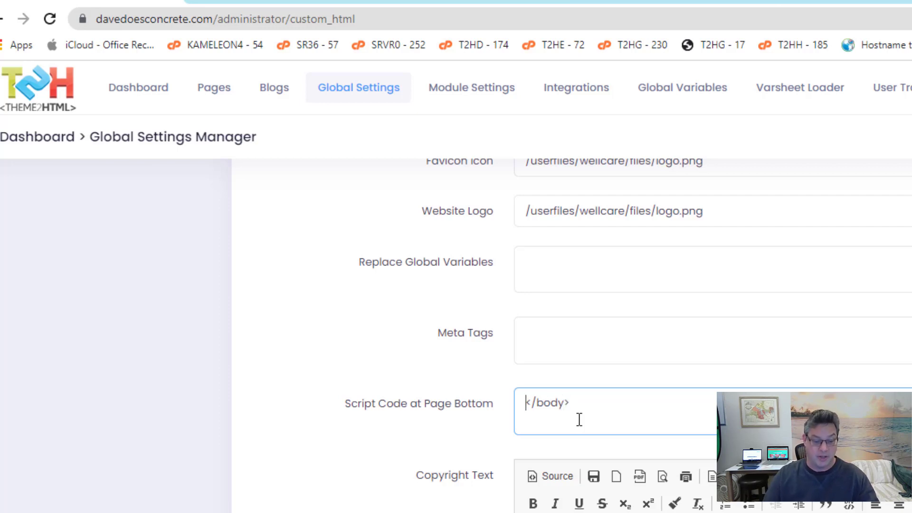
pyautogui.write('....')
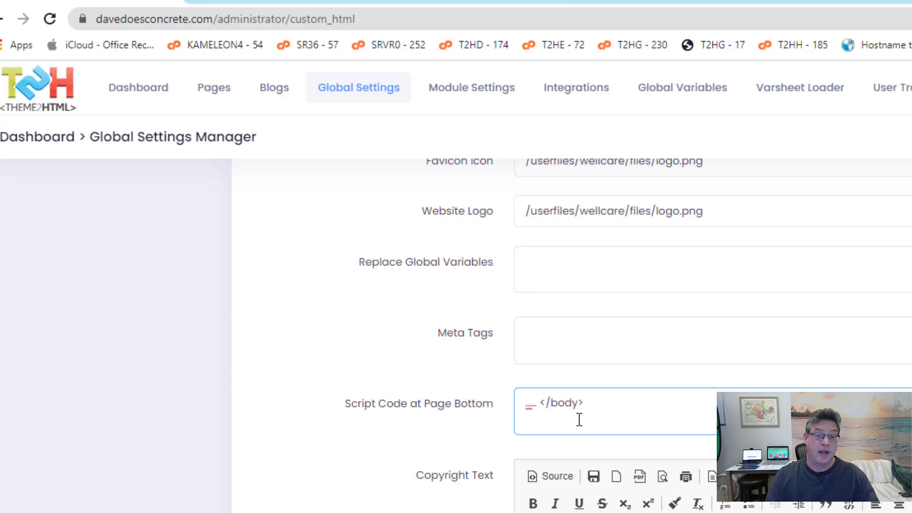
pyautogui.press('Left')
pyautogui.press('Left')
pyautogui.press('Left')
pyautogui.press('Left')
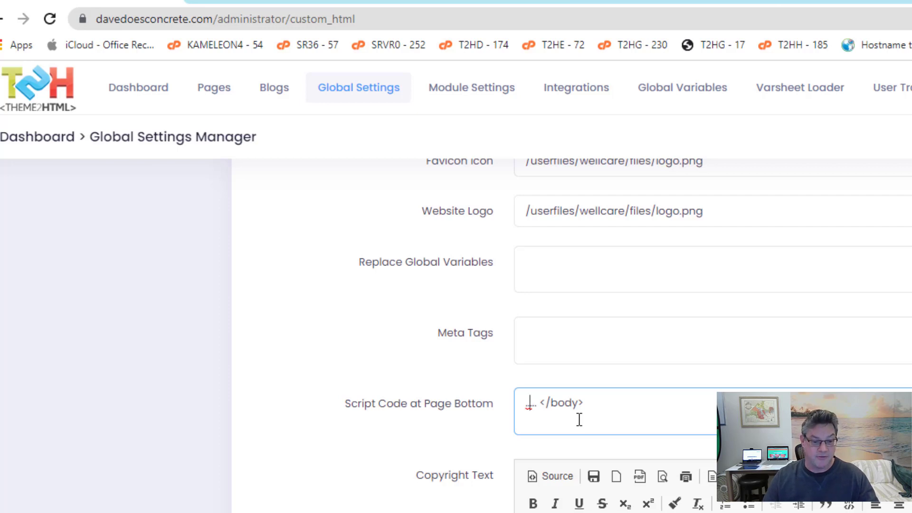
pyautogui.write('<bo')
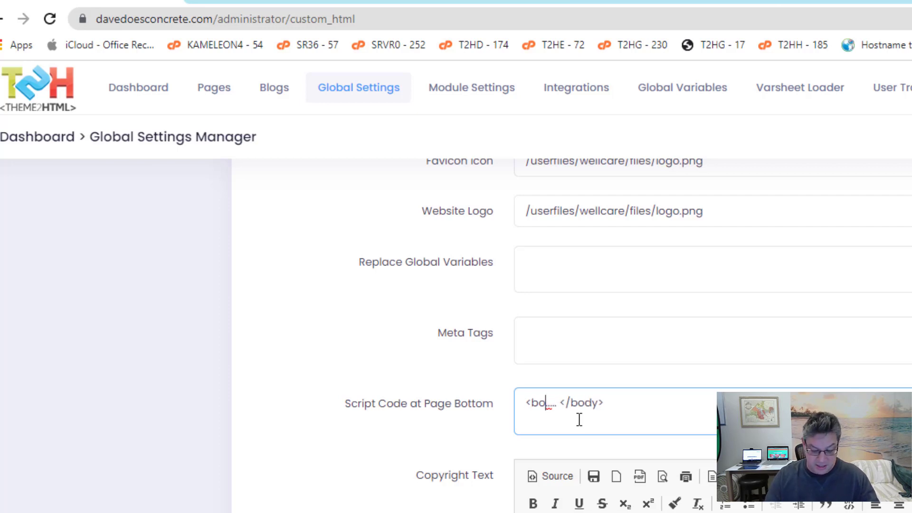
pyautogui.write('dy>')
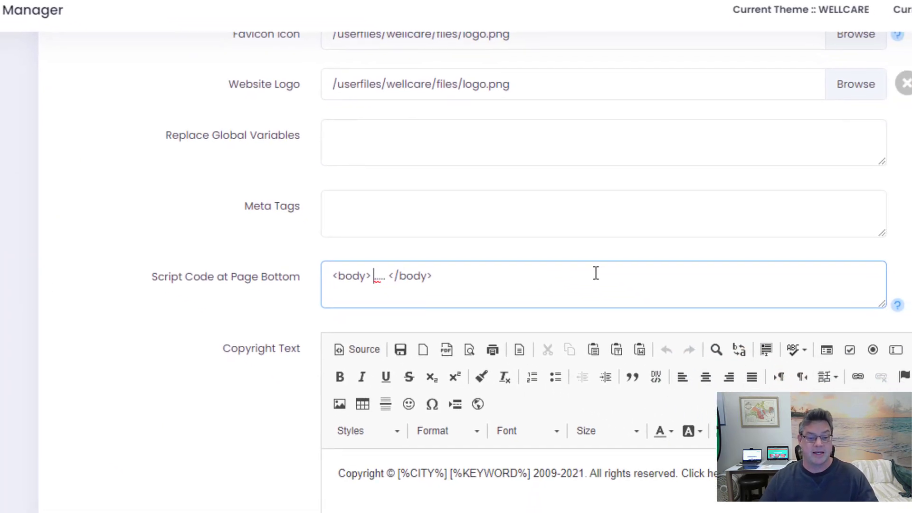
pyautogui.click(565, 275)
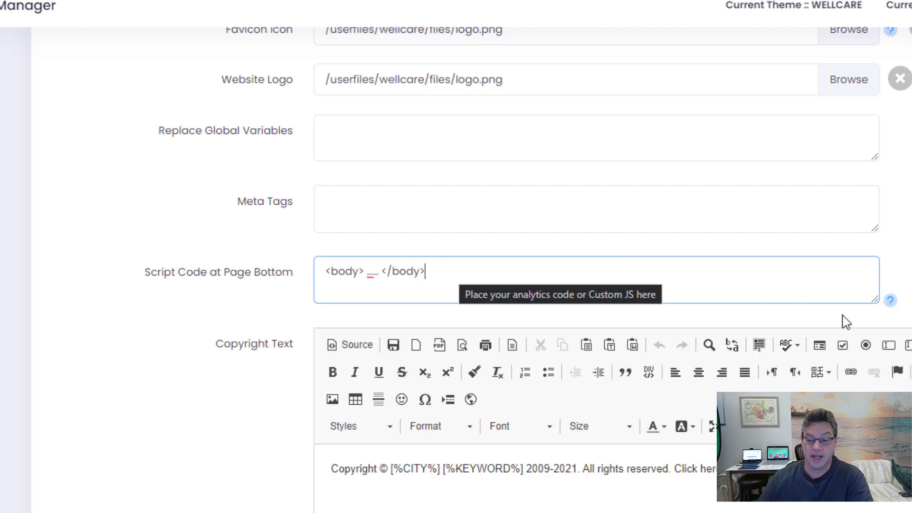
# Enlarge the Script Code at Page Bottom and Meta Tags boxes and delete the example script text
pyautogui.moveTo(873, 300); pyautogui.dragTo(874, 451)
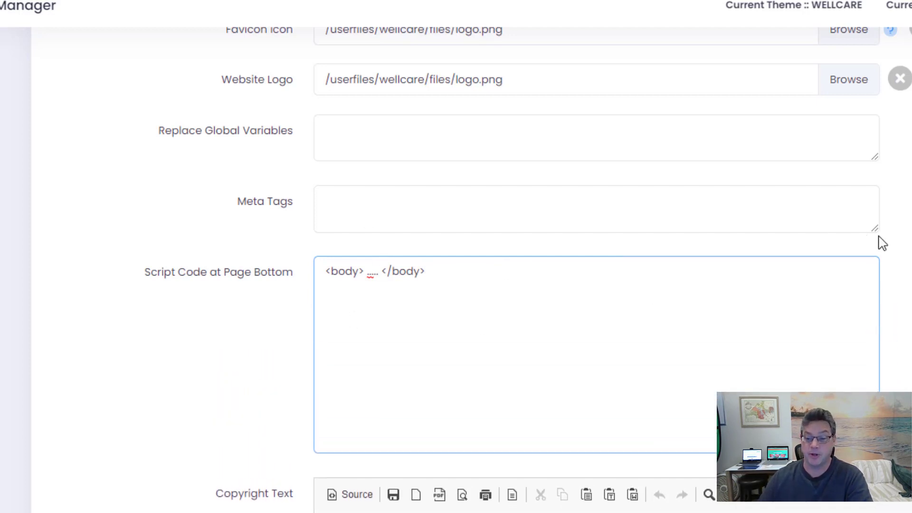
pyautogui.moveTo(876, 230); pyautogui.dragTo(877, 344)
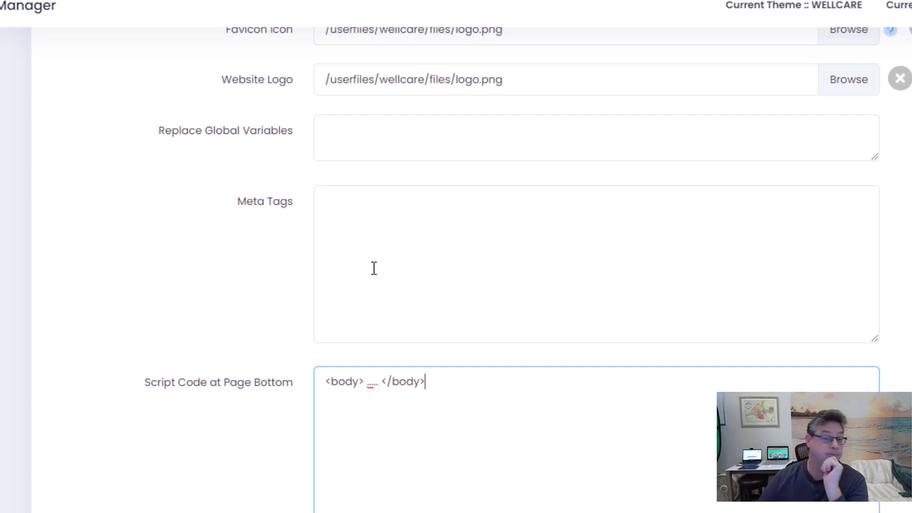
pyautogui.hotkey('ctrl', 'a')
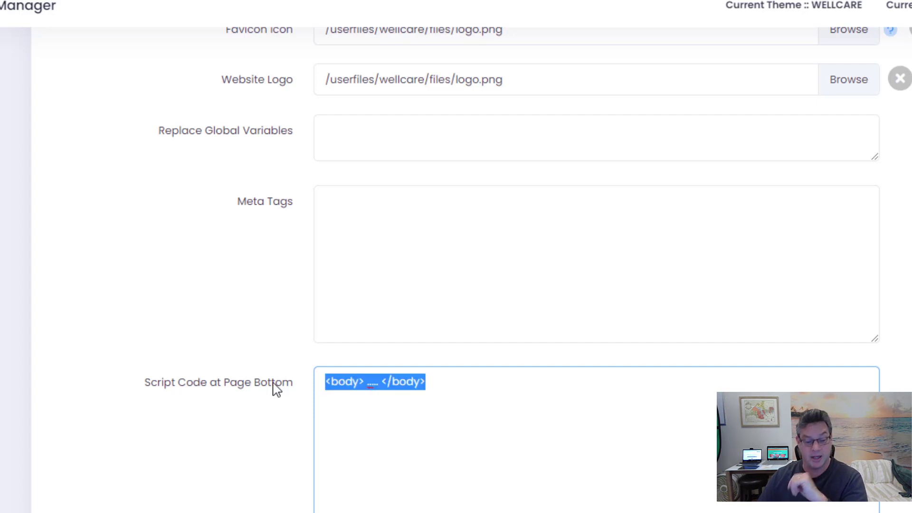
pyautogui.press('BackSpace')
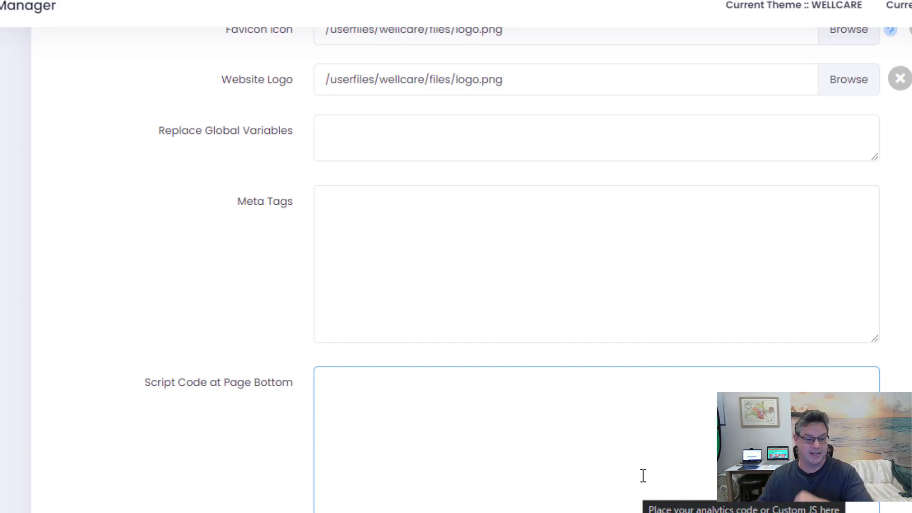
# Shrink both boxes back down and place the cursor in the Copyright Text editor
pyautogui.scroll(-2, 651, 335)
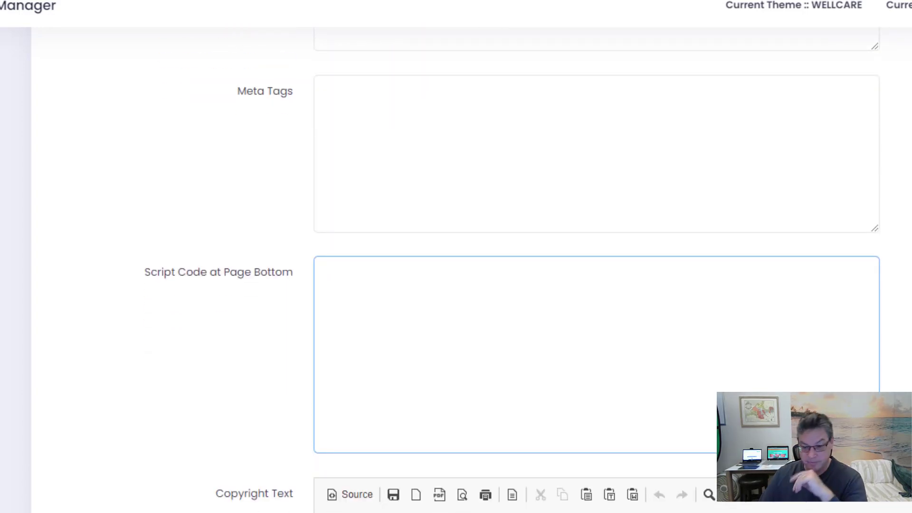
pyautogui.moveTo(875, 450); pyautogui.dragTo(833, 289)
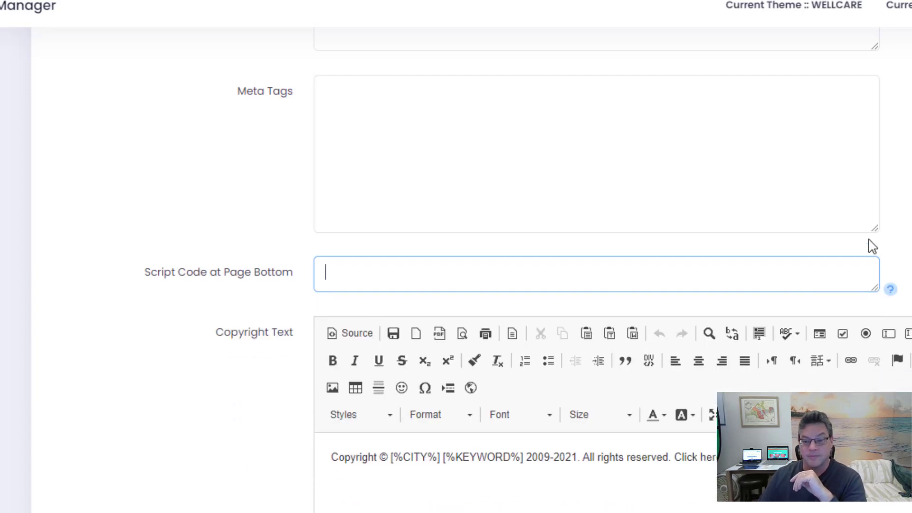
pyautogui.moveTo(877, 232); pyautogui.dragTo(877, 115)
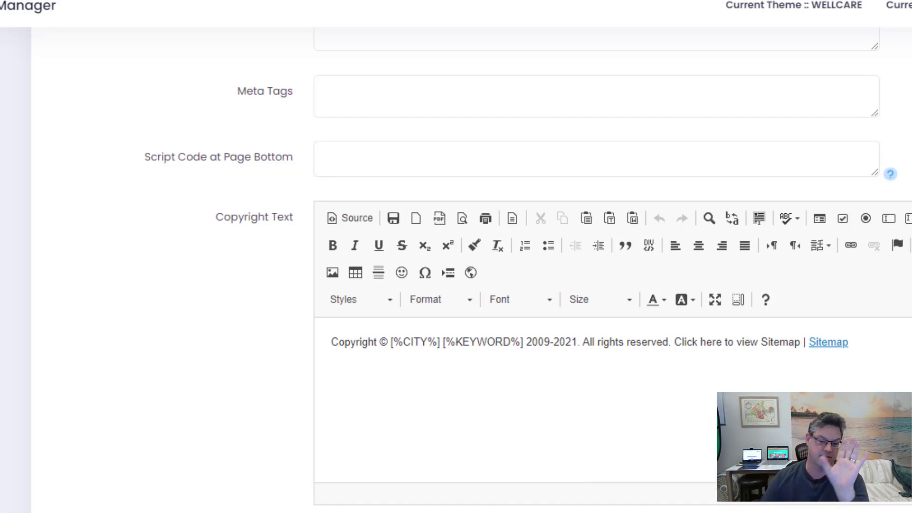
pyautogui.click(356, 346)
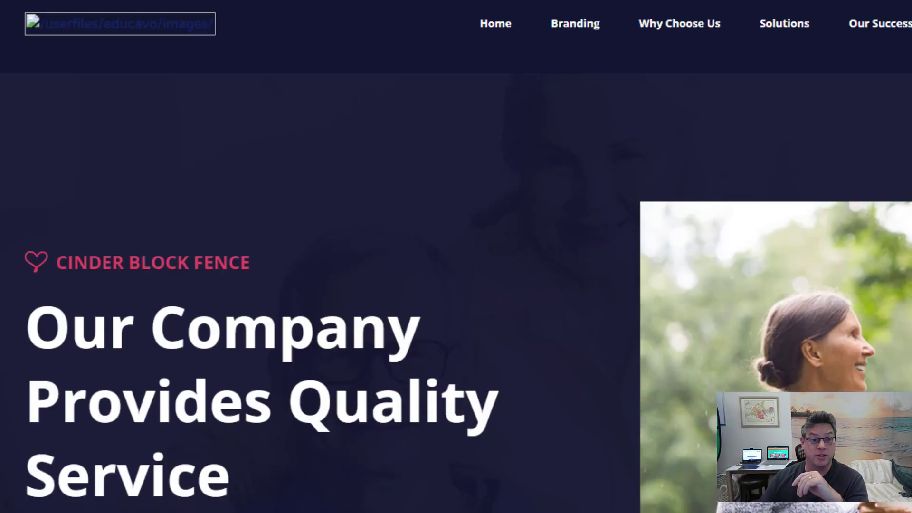
pyautogui.scroll(-15, 679, 406)
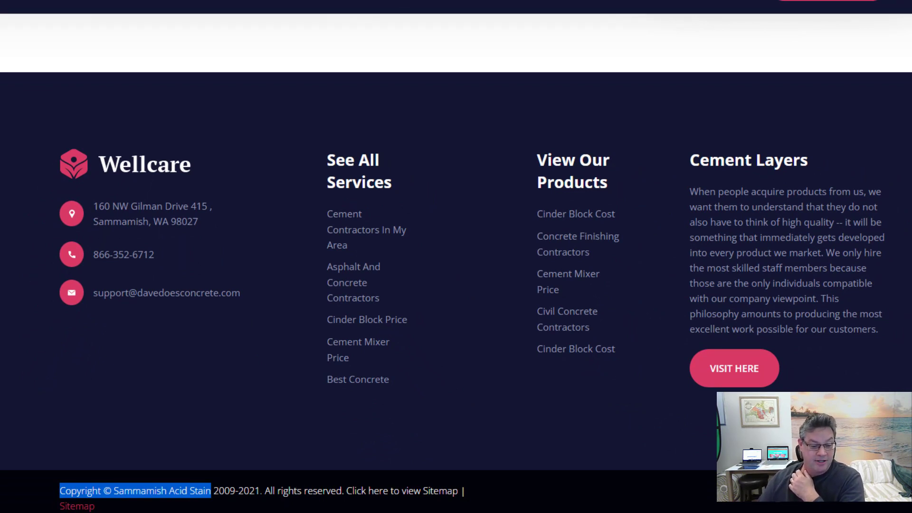
pyautogui.moveTo(261, 490); pyautogui.dragTo(212, 491)
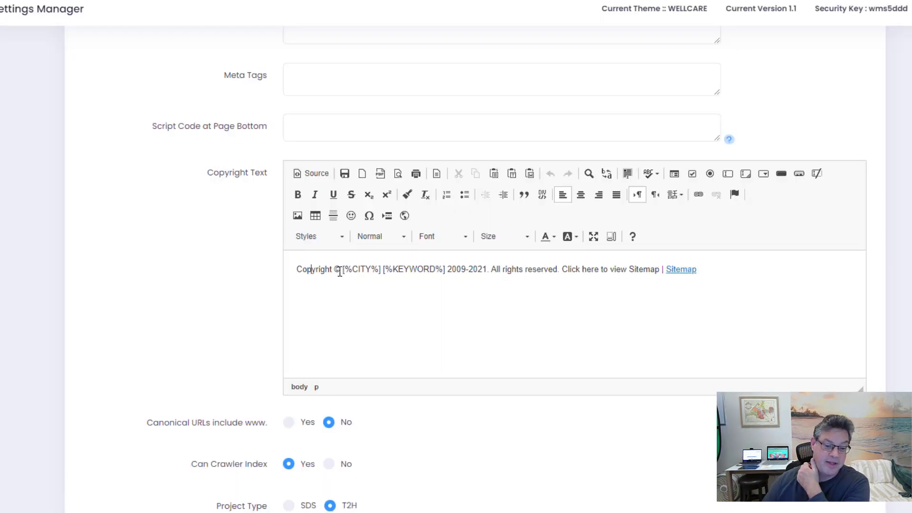
# Replace the [%CITY%] [%KEYWORD%] placeholders with 'Dave Does Concrete'
pyautogui.doubleClick(338, 269)
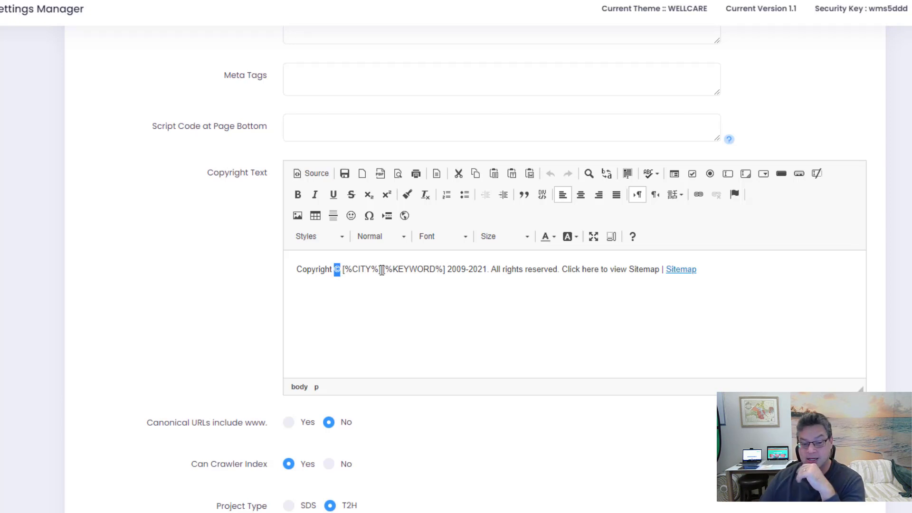
pyautogui.moveTo(381, 270); pyautogui.dragTo(340, 270)
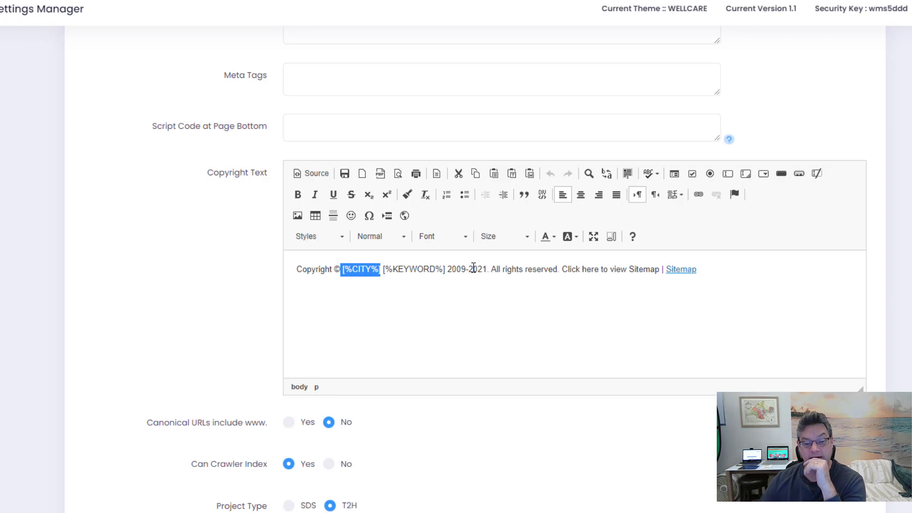
pyautogui.click(428, 287)
pyautogui.moveTo(447, 269); pyautogui.dragTo(342, 269)
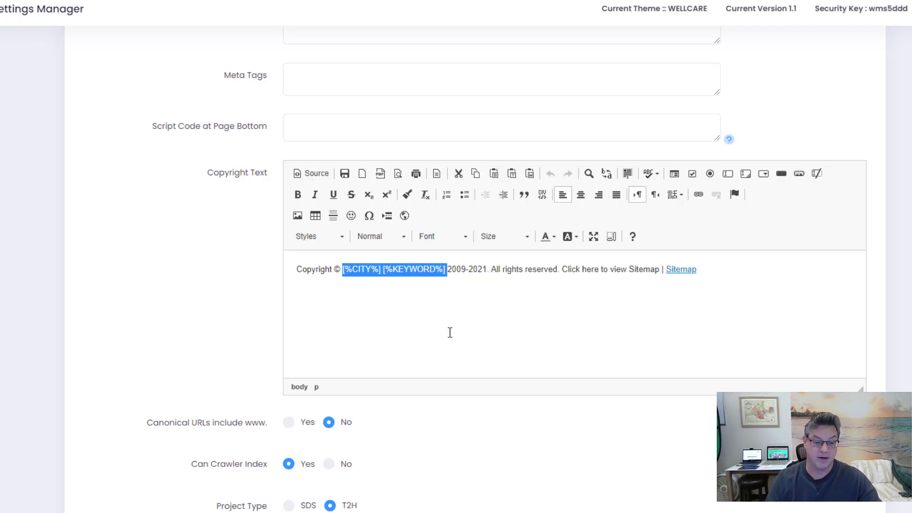
pyautogui.write('ACME')
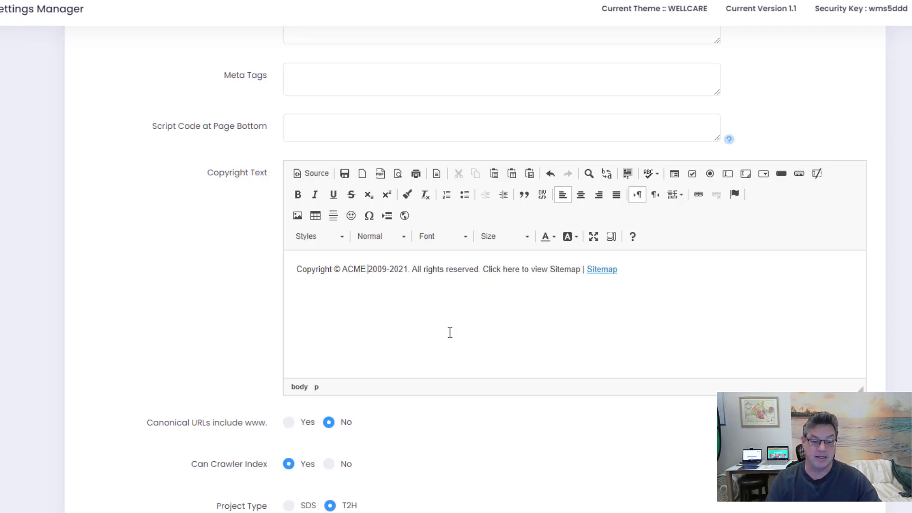
pyautogui.press('BackSpace')
pyautogui.press('BackSpace')
pyautogui.press('BackSpace')
pyautogui.press('BackSpace')
pyautogui.press('BackSpace')
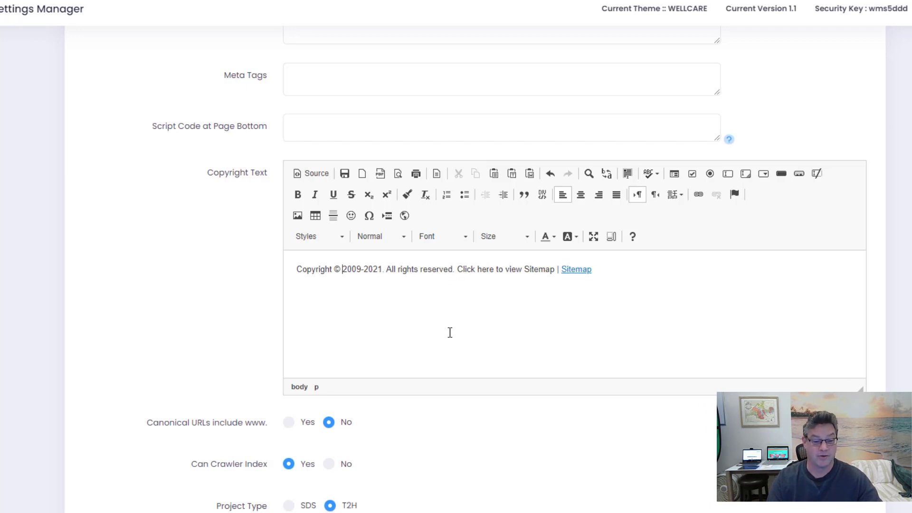
pyautogui.write('Dave Does Concret')
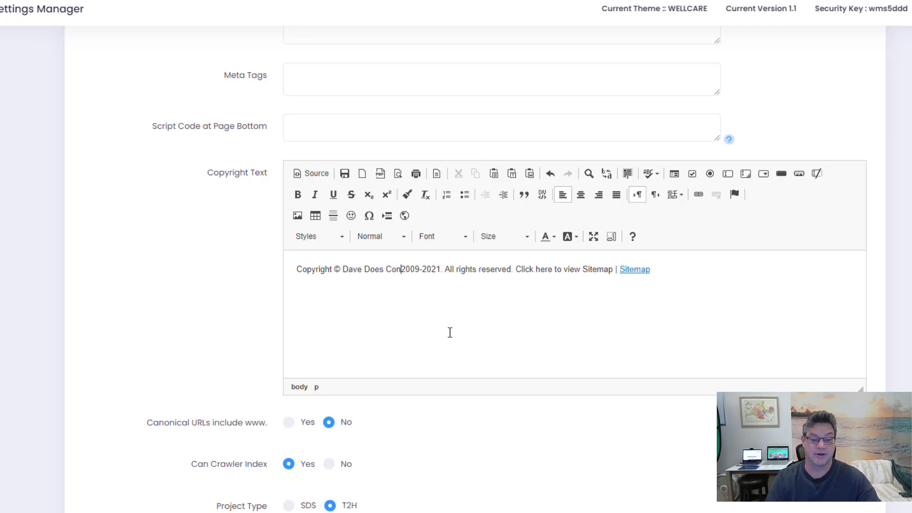
pyautogui.write('et')
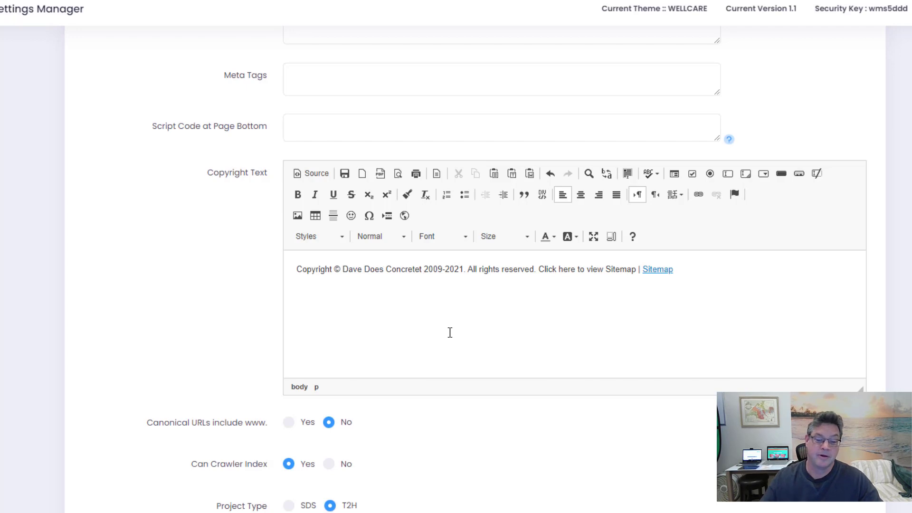
pyautogui.press('Left')
pyautogui.press('BackSpace')
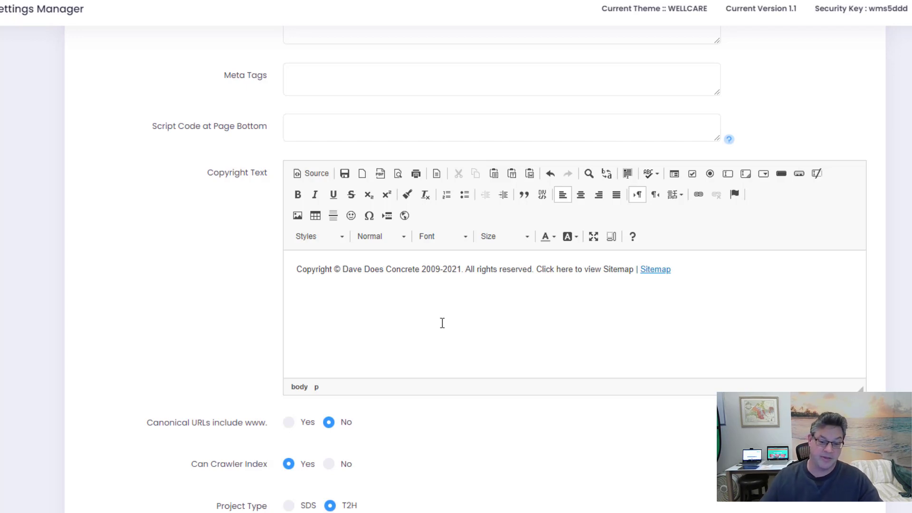
# Change the copyright years from 2009-2021 to 2019-2023
pyautogui.click(458, 270)
pyautogui.press('Delete')
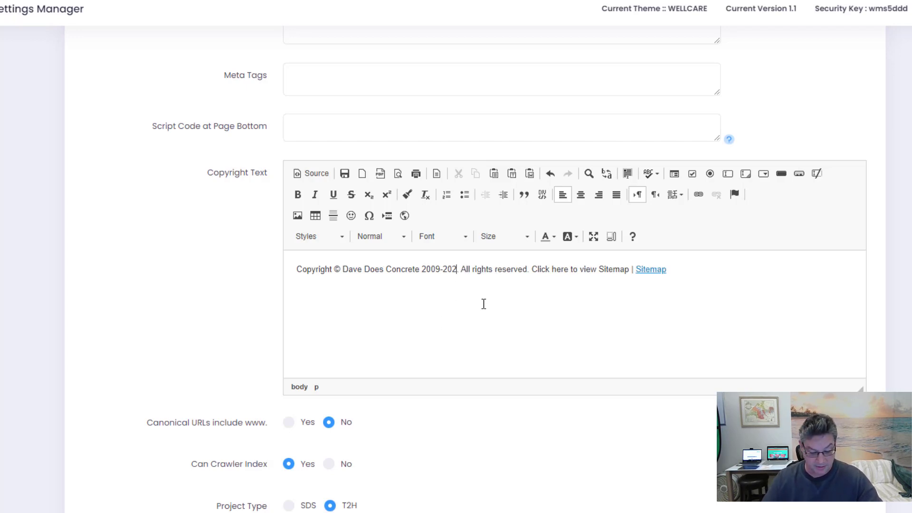
pyautogui.write('3.')
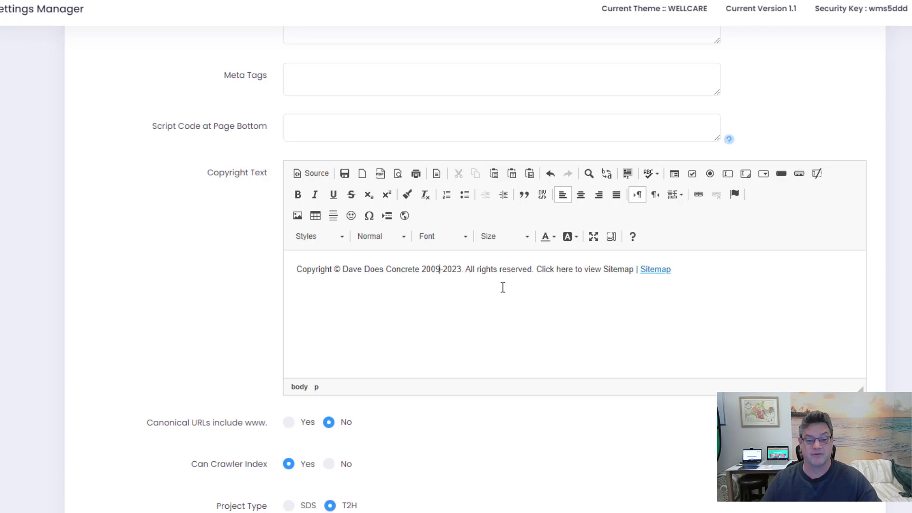
pyautogui.moveTo(435, 269); pyautogui.dragTo(432, 270)
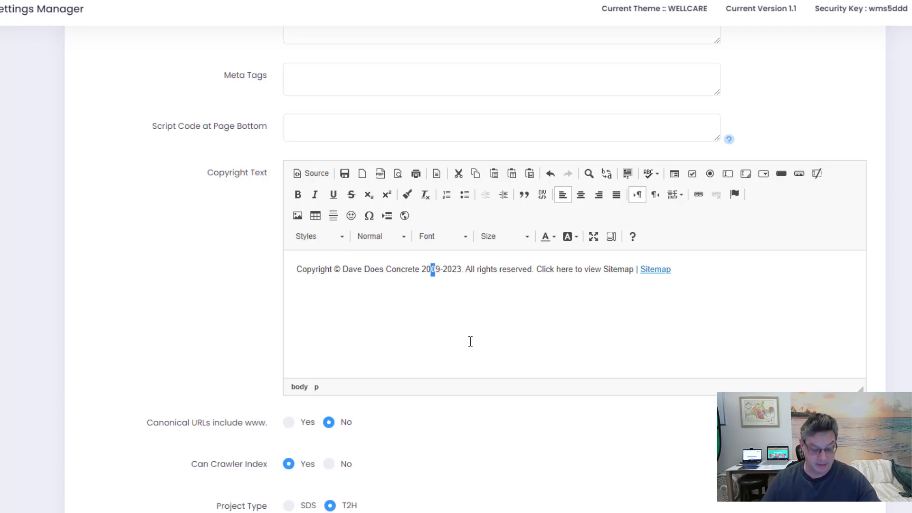
pyautogui.write('1')
pyautogui.moveTo(535, 269); pyautogui.dragTo(531, 269)
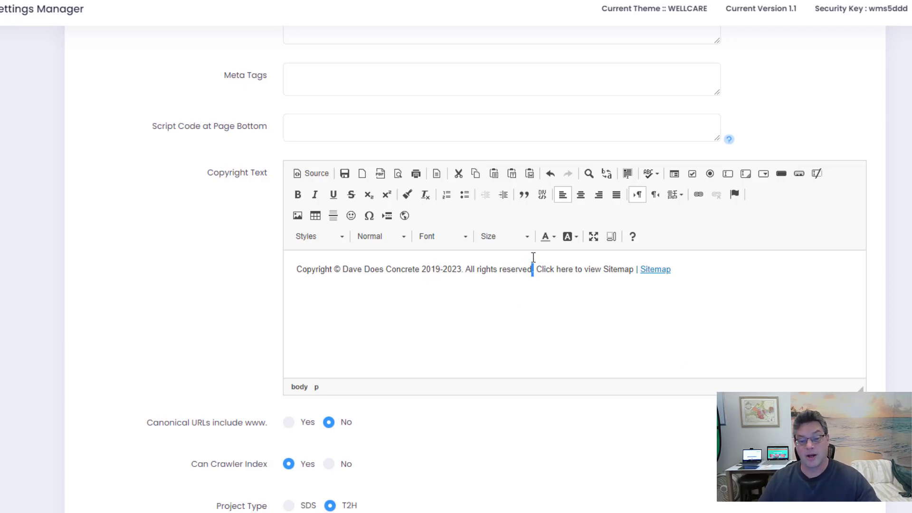
# Select the phrase 'Click here to view Sitemap' just before the existing Sitemap link
pyautogui.click(588, 269)
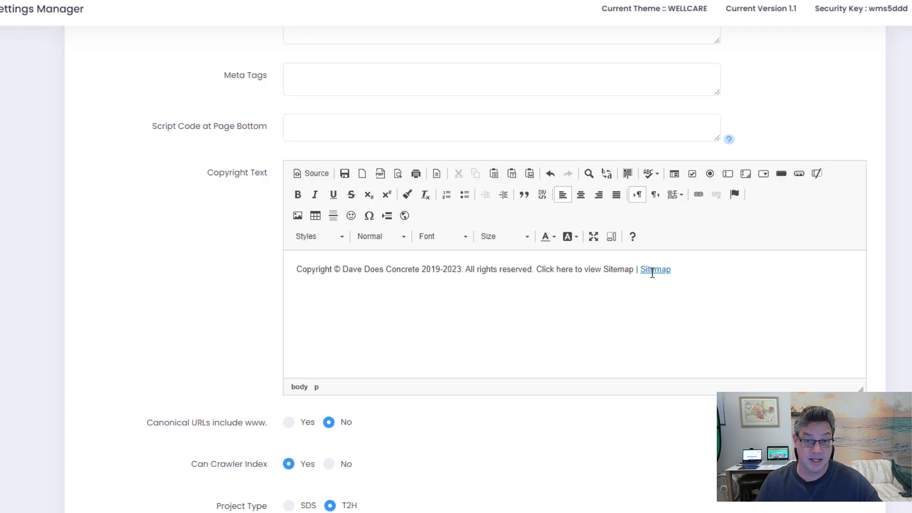
pyautogui.moveTo(675, 269); pyautogui.dragTo(640, 270)
pyautogui.click(717, 279)
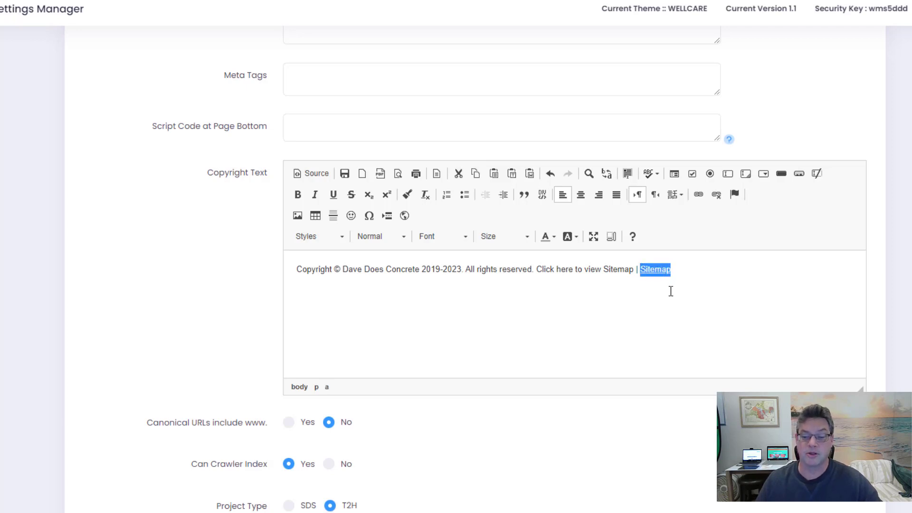
pyautogui.click(636, 269)
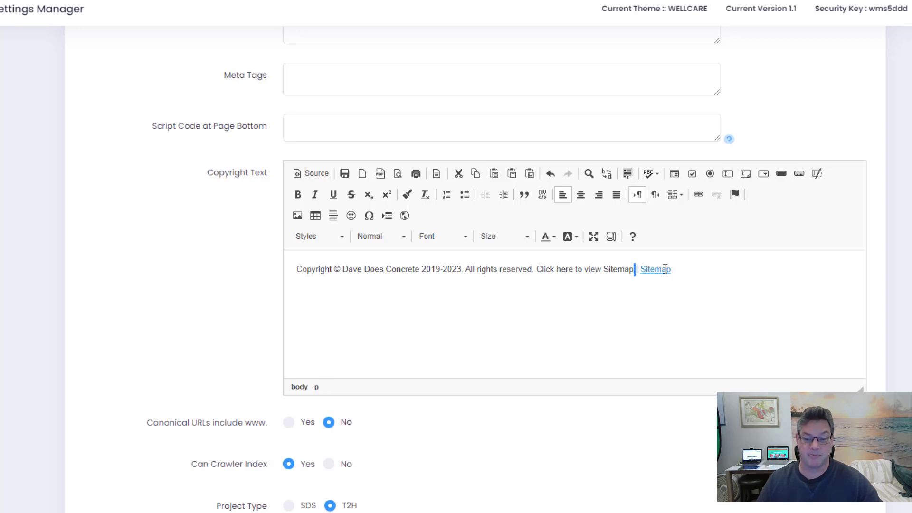
pyautogui.click(674, 269)
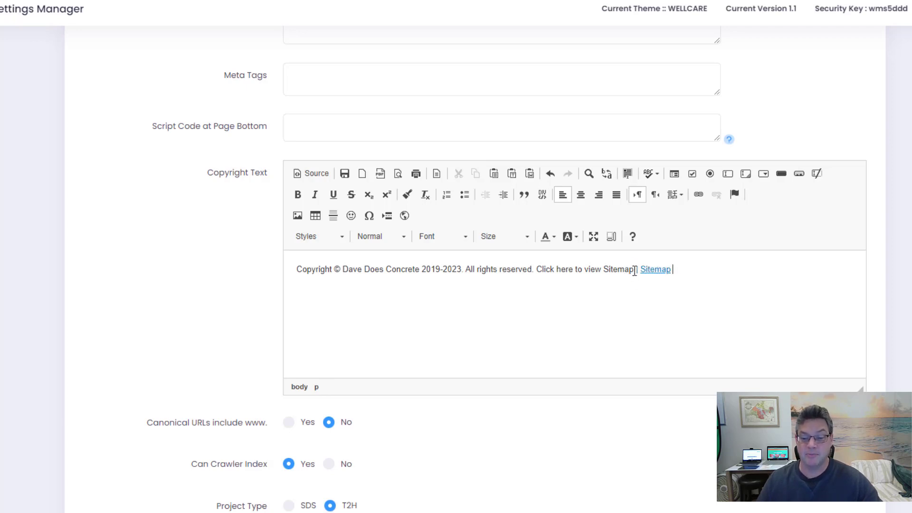
pyautogui.moveTo(635, 269); pyautogui.dragTo(536, 269)
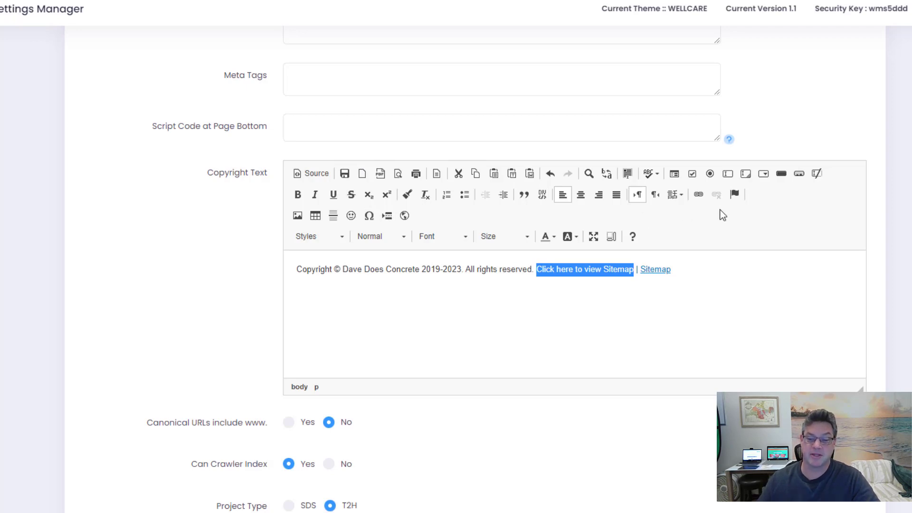
# Open the Link dialog for the phrase, keeping link type URL with protocol <other>
pyautogui.click(698, 194)
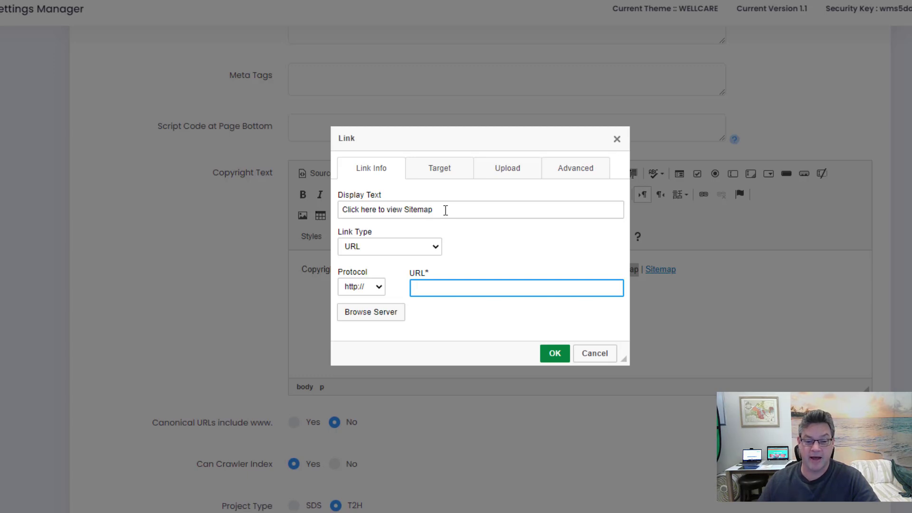
pyautogui.tripleClick(446, 210)
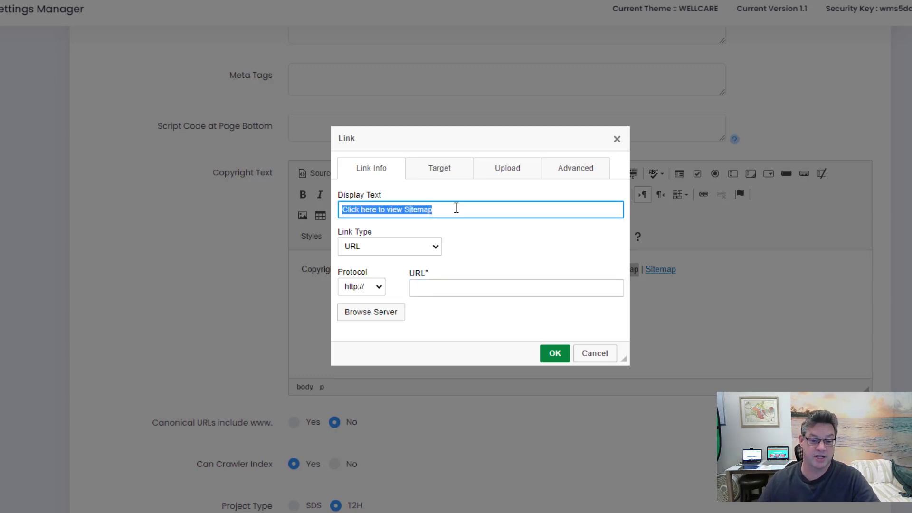
pyautogui.click(405, 253)
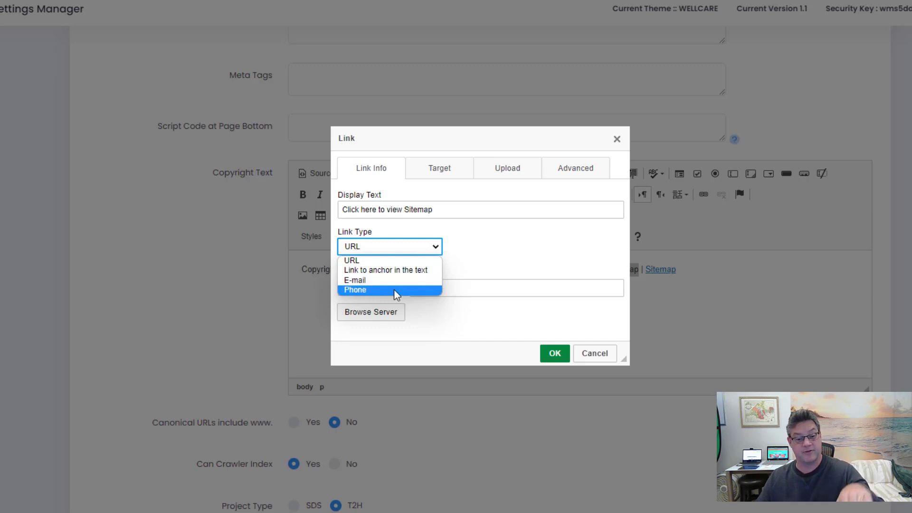
pyautogui.click(389, 260)
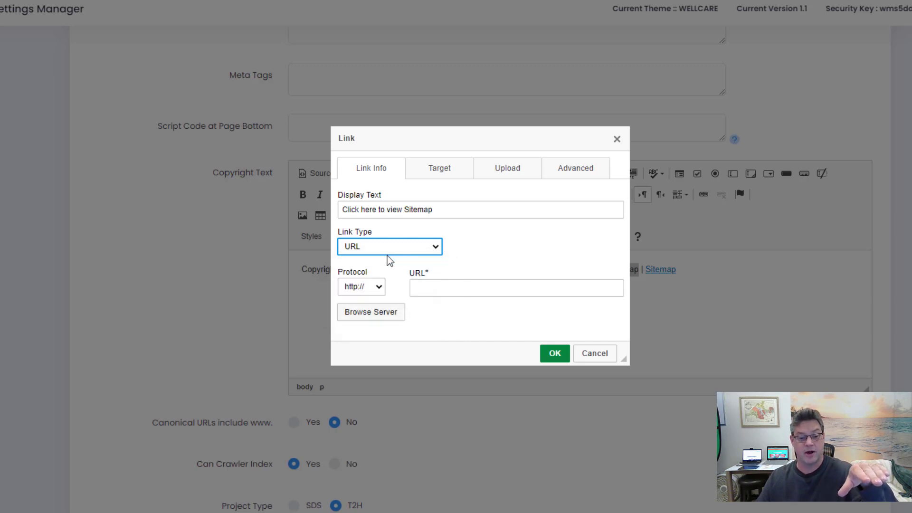
pyautogui.click(359, 289)
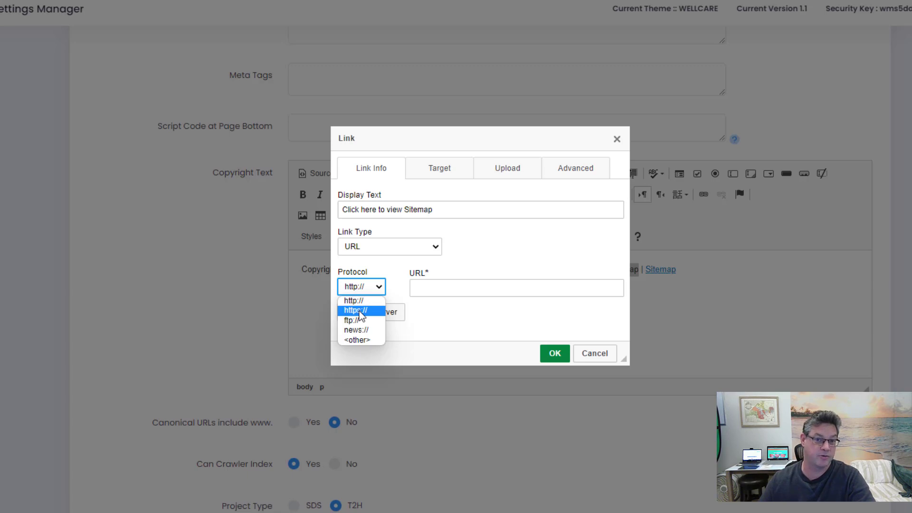
pyautogui.click(357, 340)
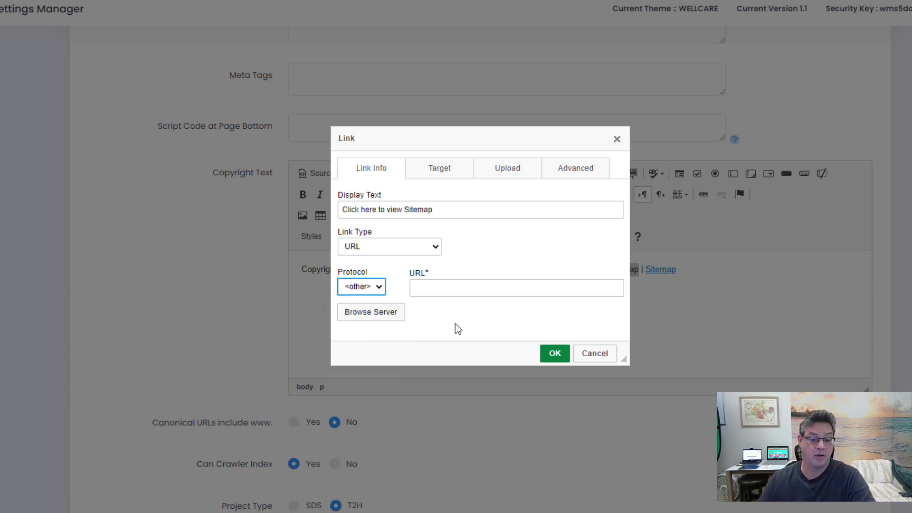
# Set the link URL to sitemap.html, without a leading slash, and confirm
pyautogui.press('Tab')
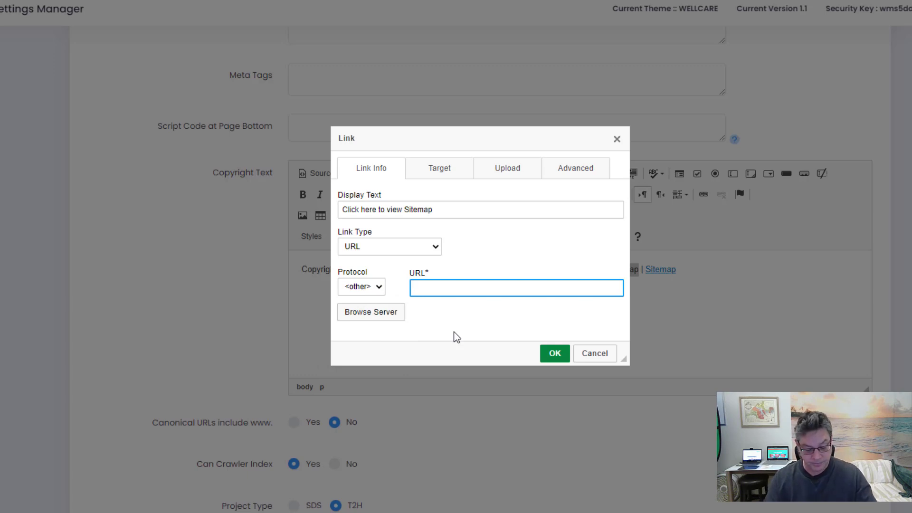
pyautogui.write('sitemap.html')
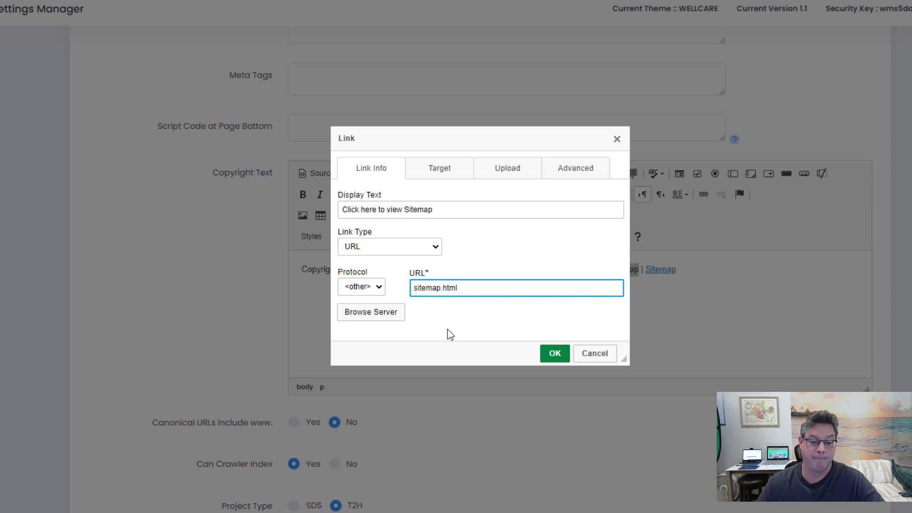
pyautogui.press('Left')
pyautogui.press('Left')
pyautogui.press('Left')
pyautogui.press('Left')
pyautogui.press('Left')
pyautogui.press('Left')
pyautogui.press('Left')
pyautogui.press('Left')
pyautogui.press('Left')
pyautogui.press('Left')
pyautogui.press('Left')
pyautogui.press('Left')
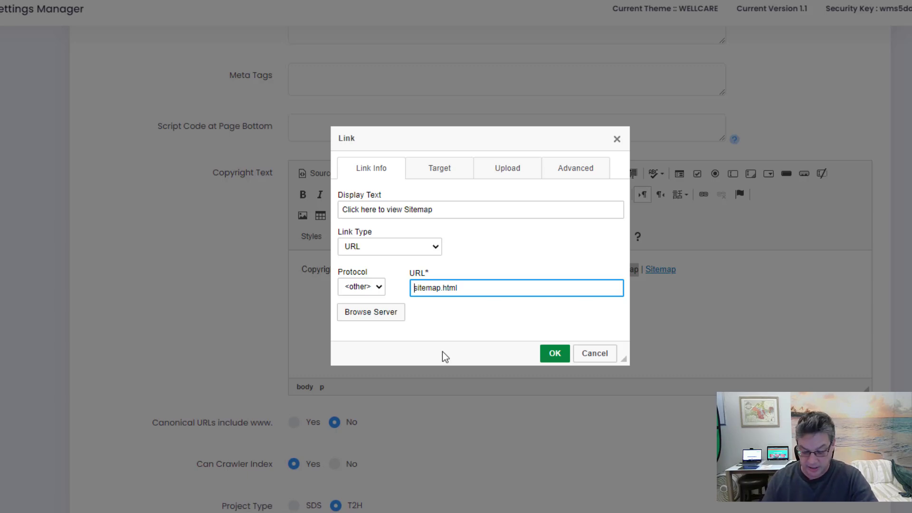
pyautogui.write('/')
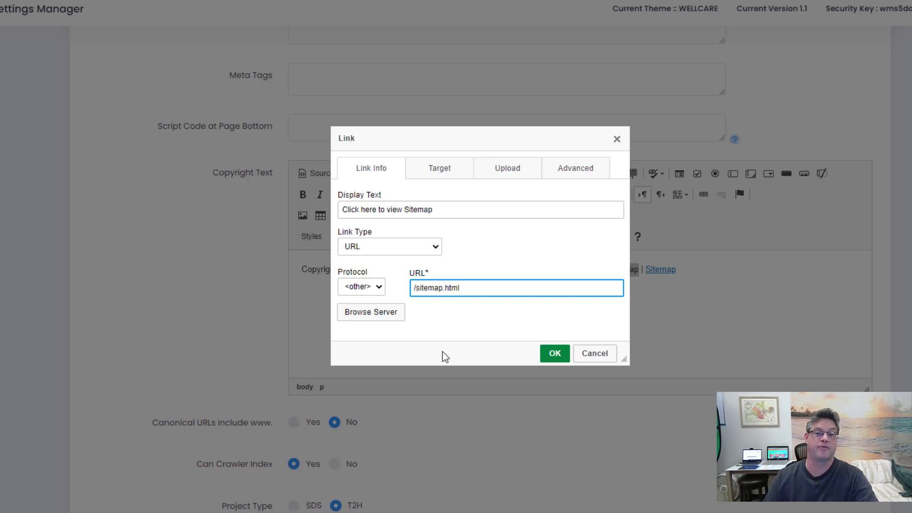
pyautogui.click(481, 288)
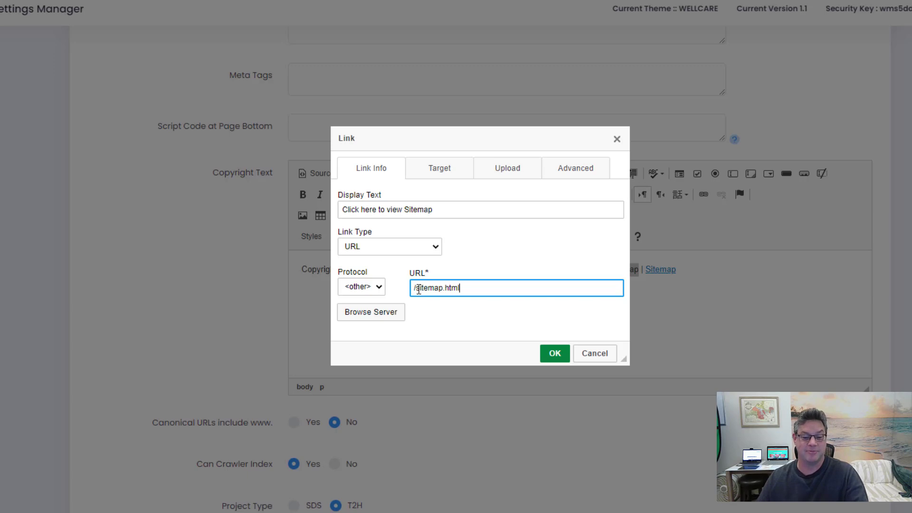
pyautogui.click(418, 288)
pyautogui.press('BackSpace')
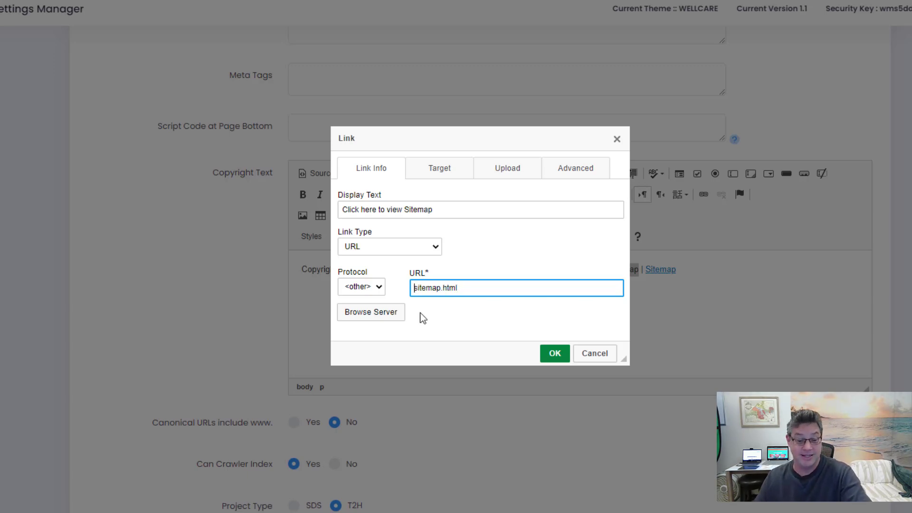
pyautogui.click(555, 356)
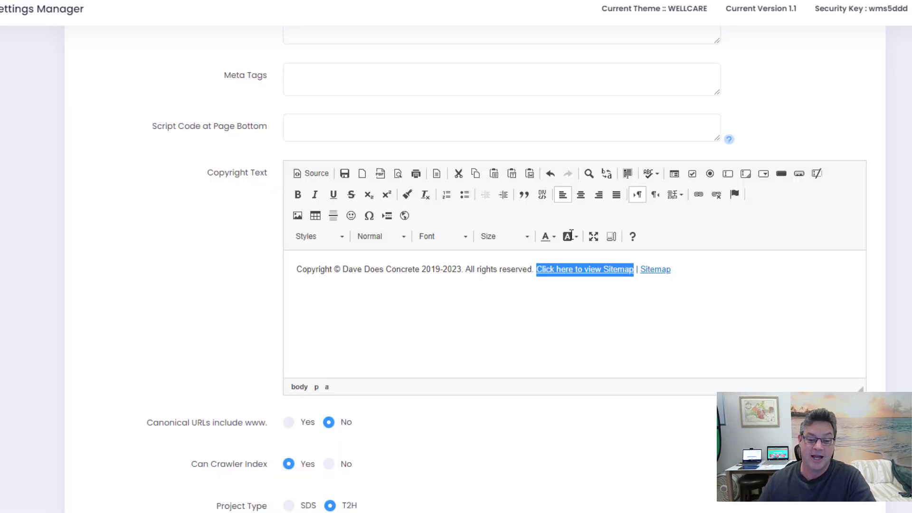
# Check the URLs of the second Sitemap link and the 'Click here to view Sitemap' link
pyautogui.doubleClick(652, 270)
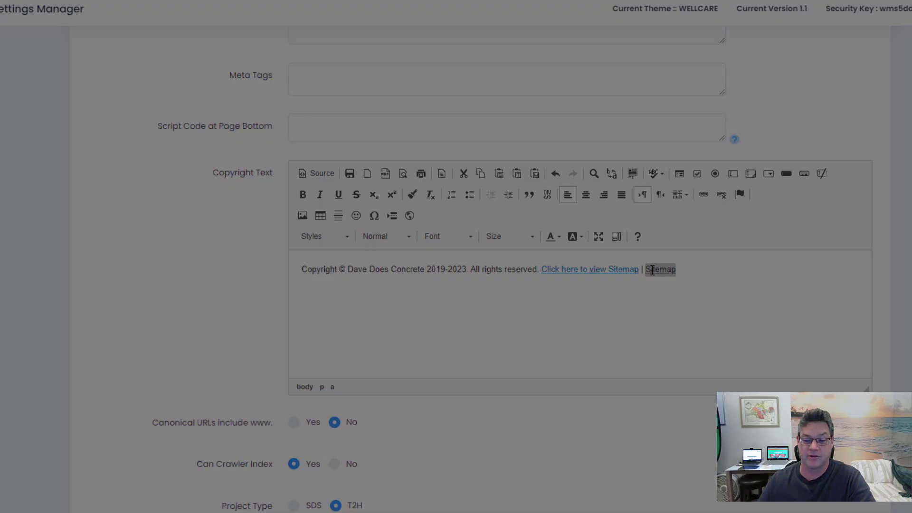
pyautogui.click(427, 288)
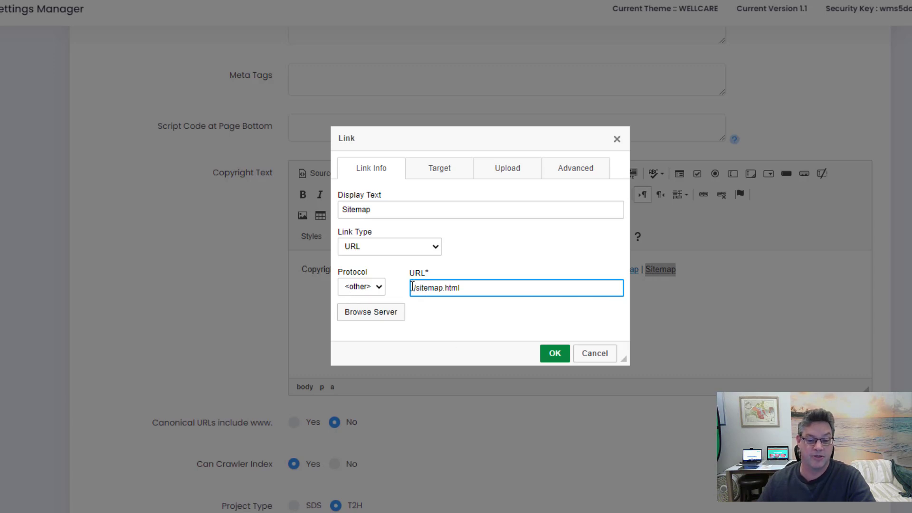
pyautogui.click(594, 353)
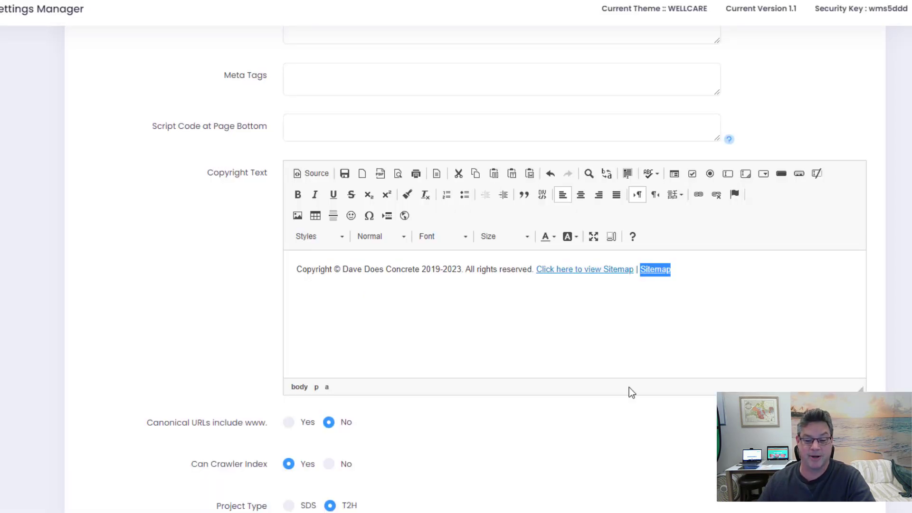
pyautogui.doubleClick(589, 269)
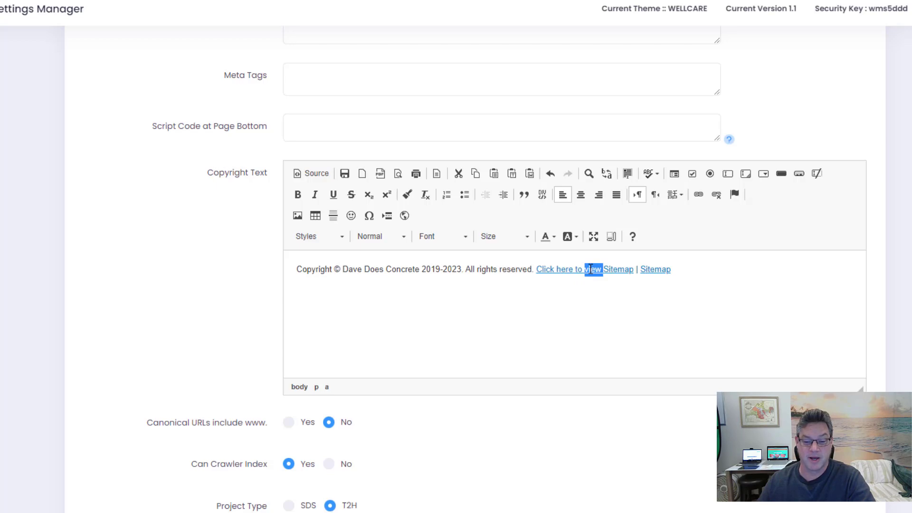
pyautogui.doubleClick(590, 269)
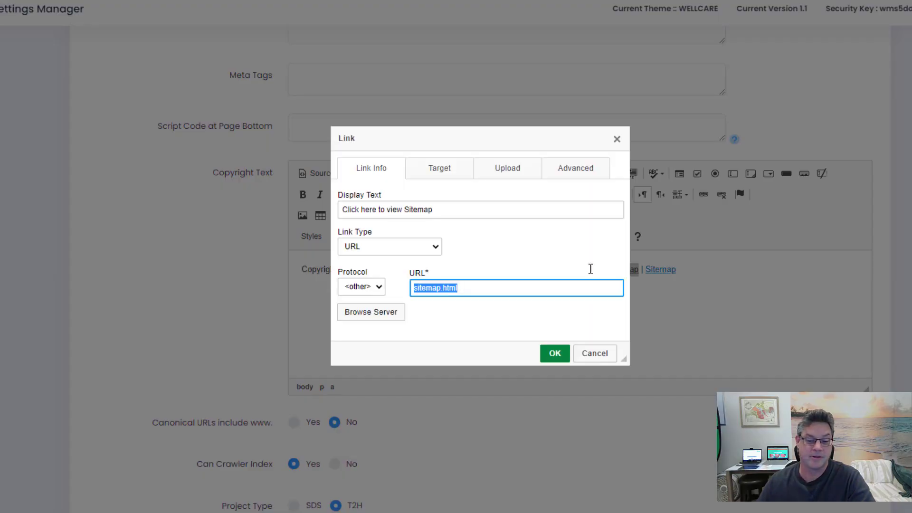
pyautogui.click(413, 288)
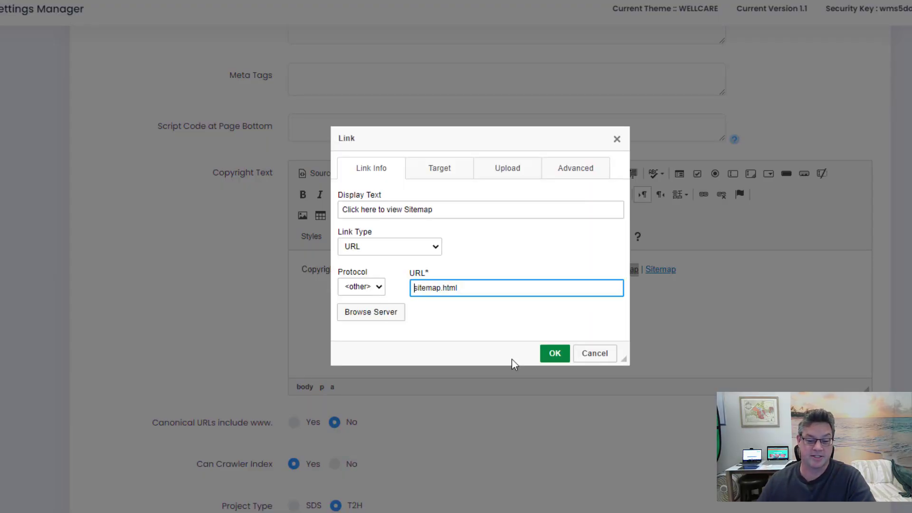
pyautogui.click(551, 354)
# Delete the trailing '| Sitemap' link text from the copyright line
pyautogui.press('End')
pyautogui.press('Return')
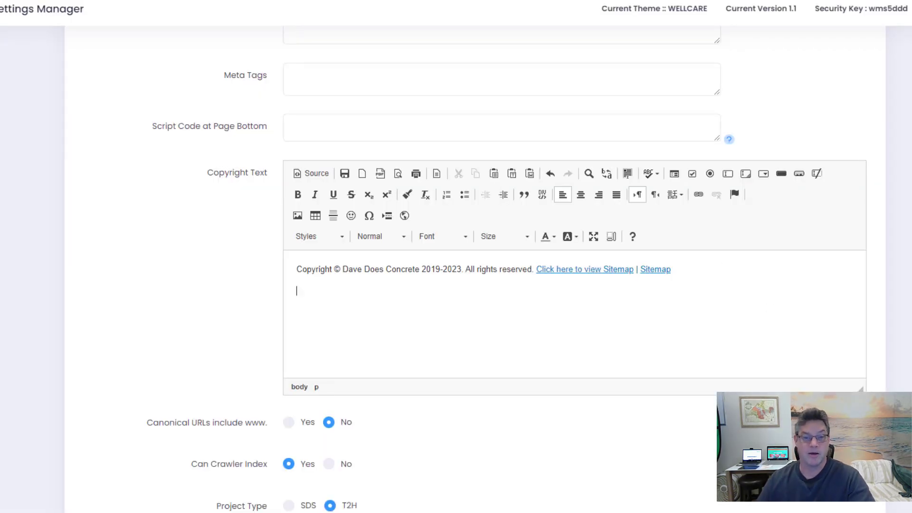
pyautogui.moveTo(706, 279); pyautogui.dragTo(634, 269)
pyautogui.press('Delete')
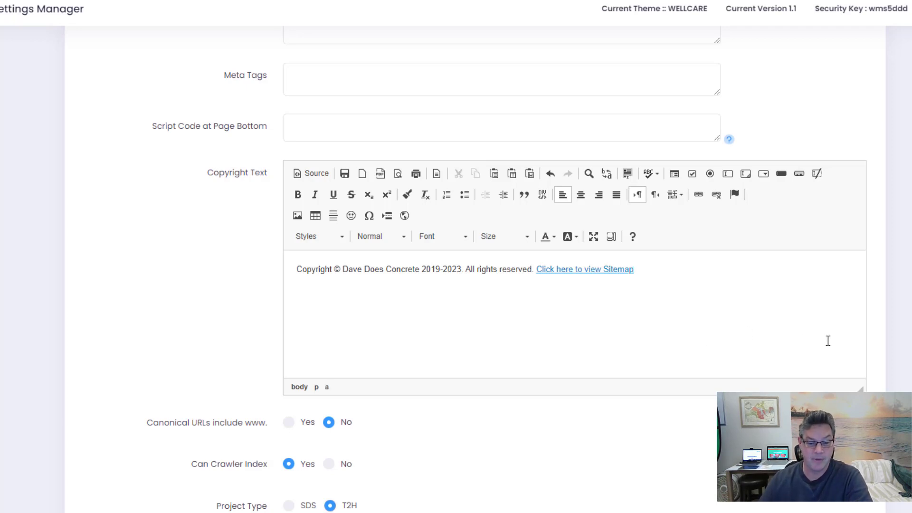
pyautogui.scroll(-3, 836, 344)
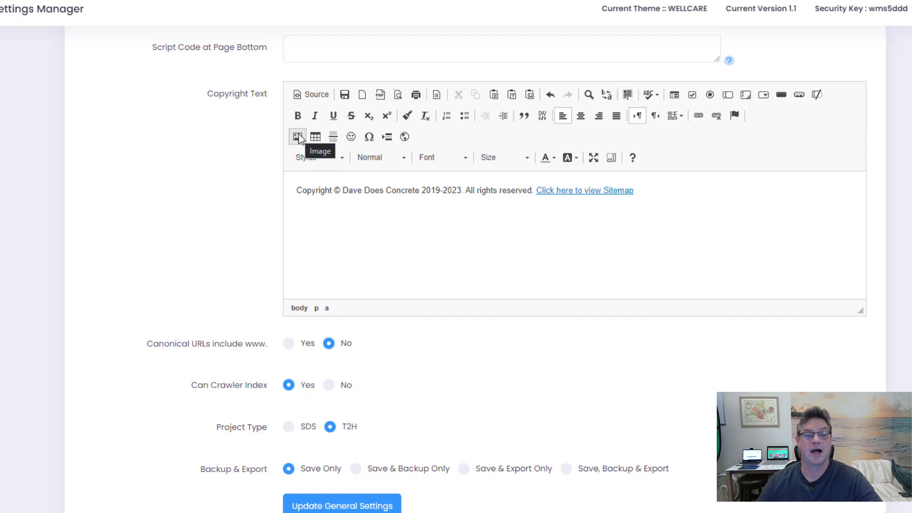
pyautogui.click(296, 205)
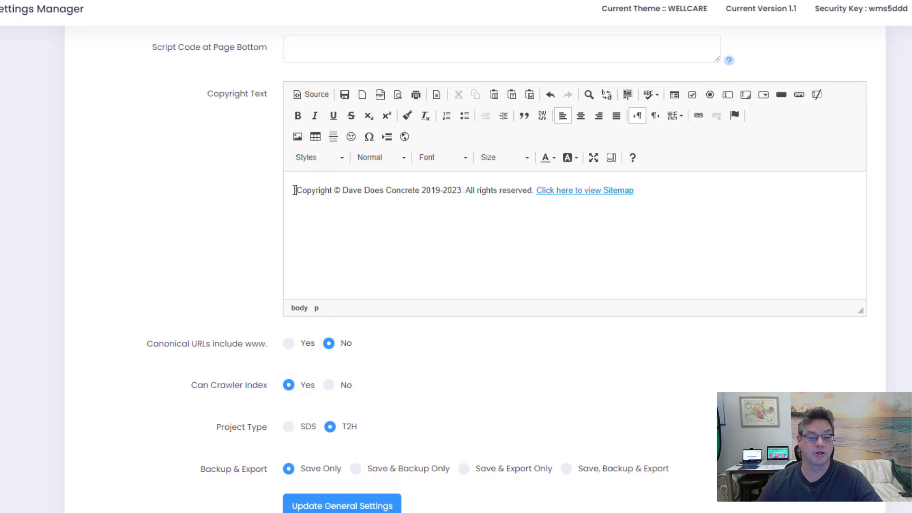
pyautogui.click(297, 138)
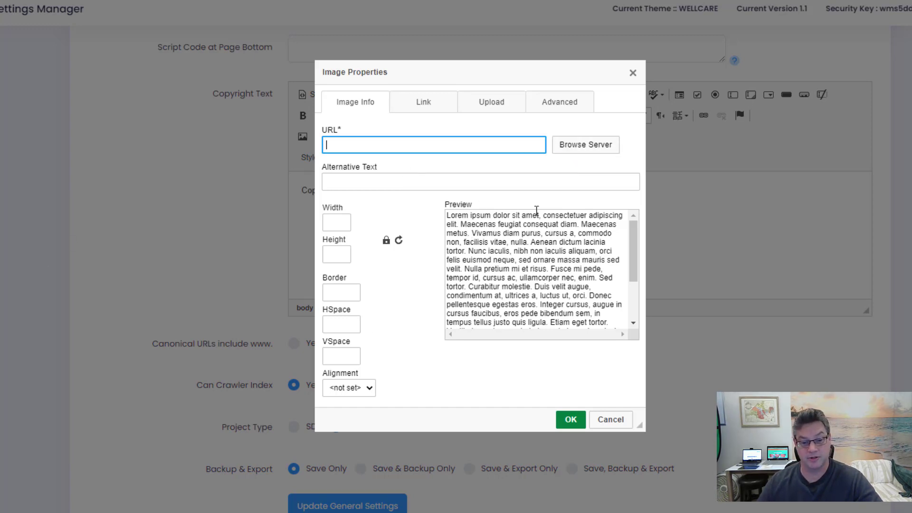
pyautogui.click(591, 153)
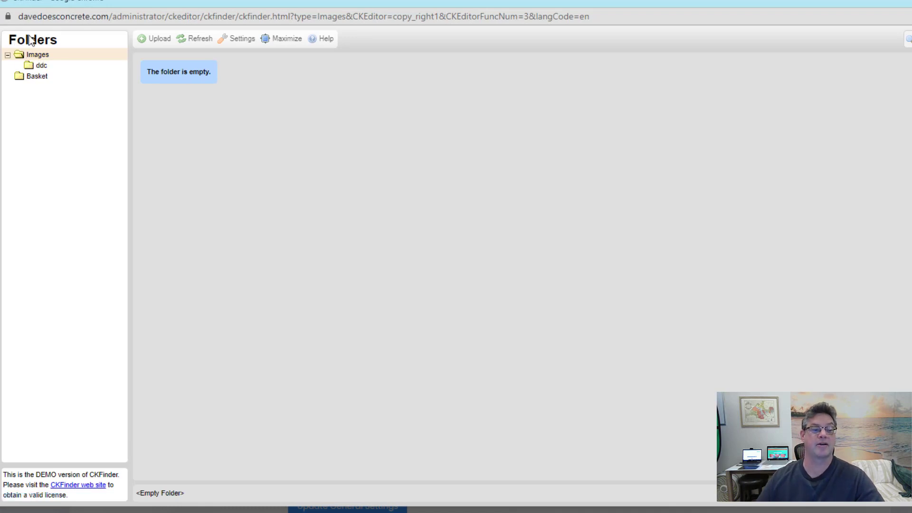
pyautogui.click(40, 65)
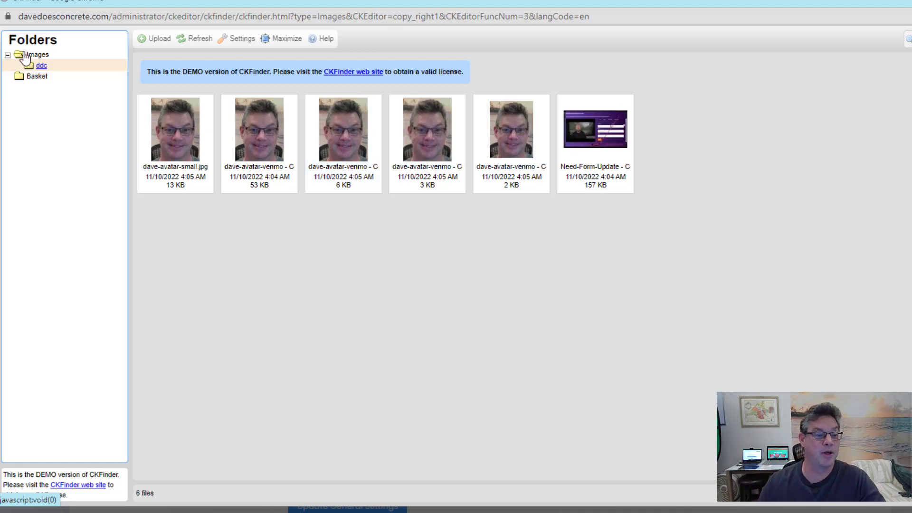
pyautogui.click(37, 55)
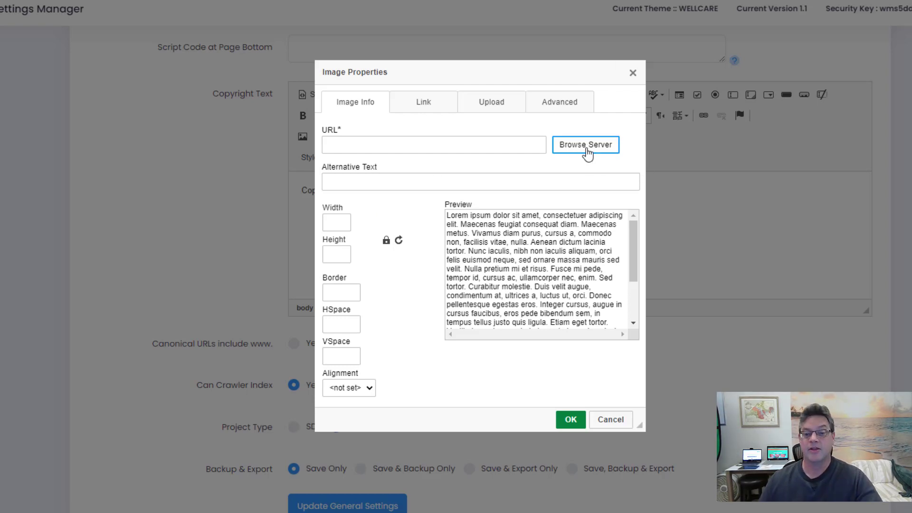
pyautogui.click(586, 146)
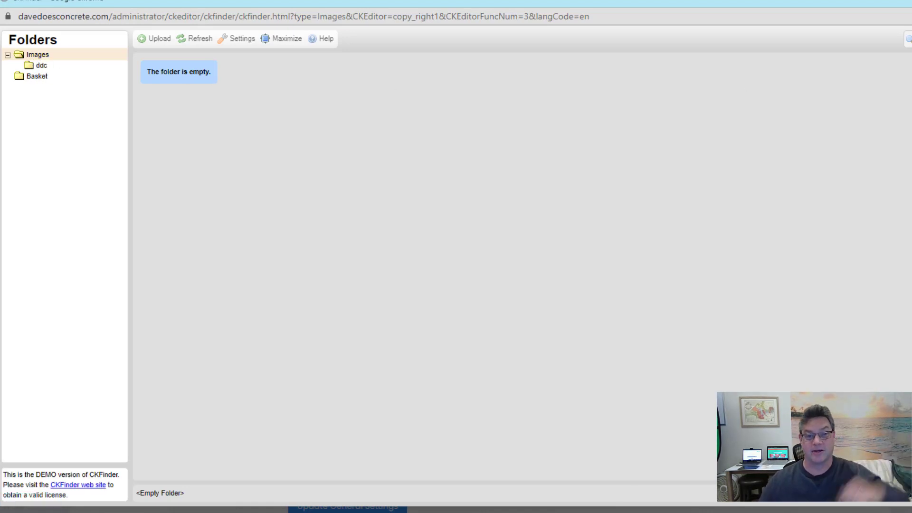
pyautogui.hotkey('alt', 'Tab')
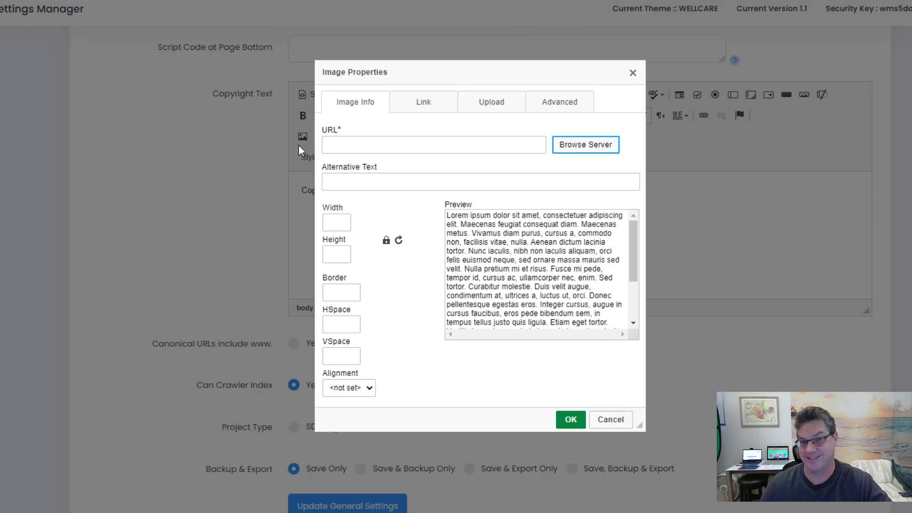
pyautogui.scroll(-3, 547, 334)
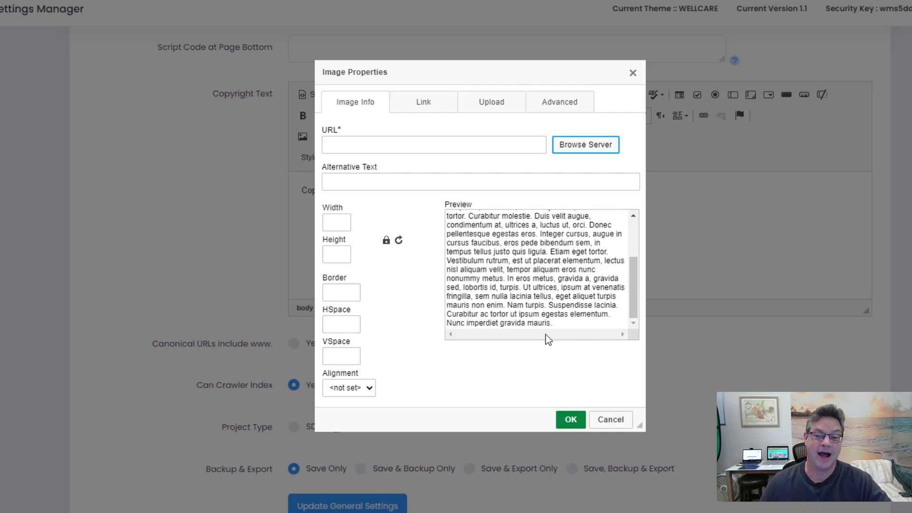
pyautogui.click(611, 417)
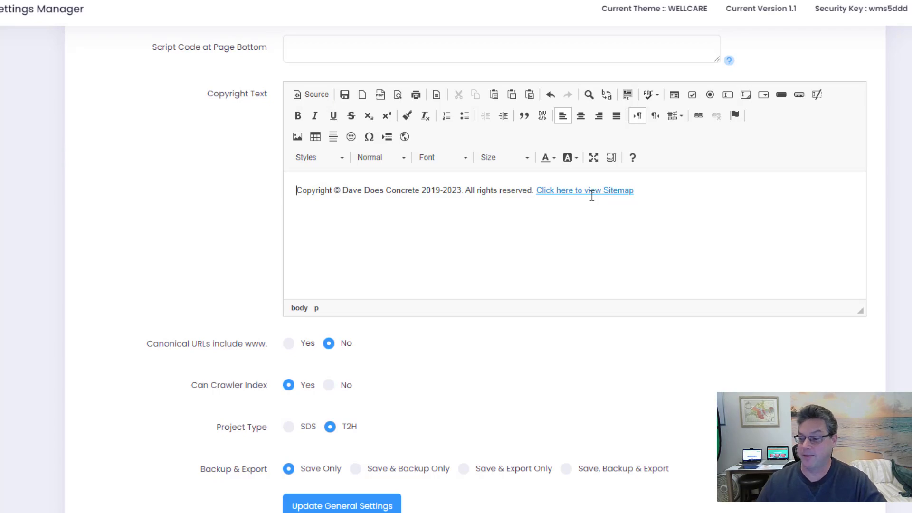
# Set the 'Click here to view Sitemap' link target to New Window (_blank)
pyautogui.doubleClick(570, 188)
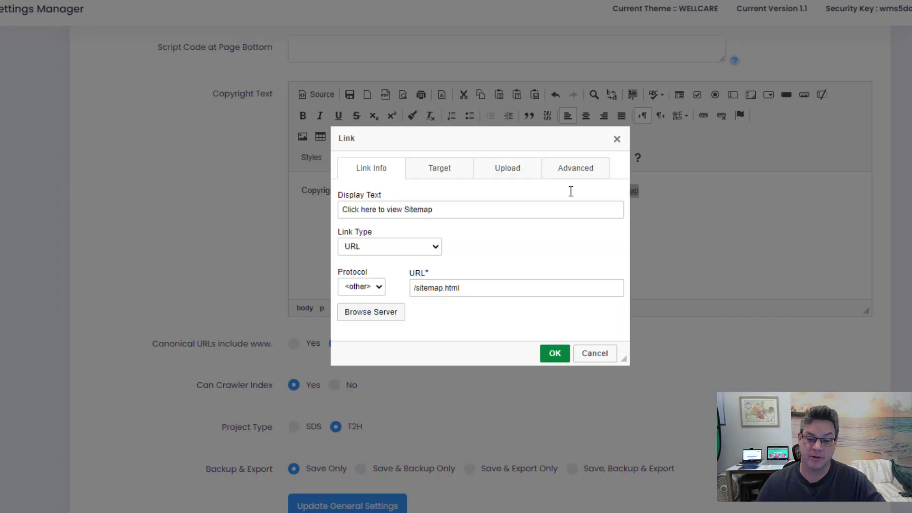
pyautogui.click(480, 290)
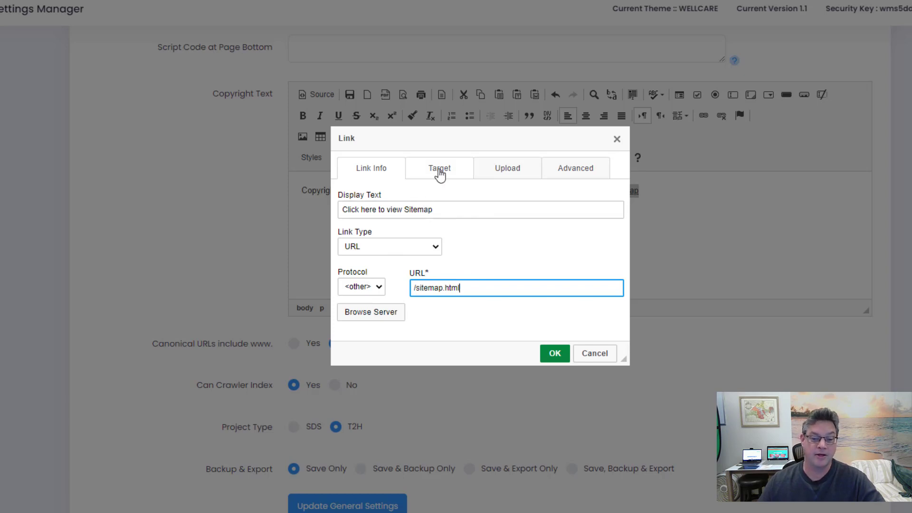
pyautogui.click(439, 170)
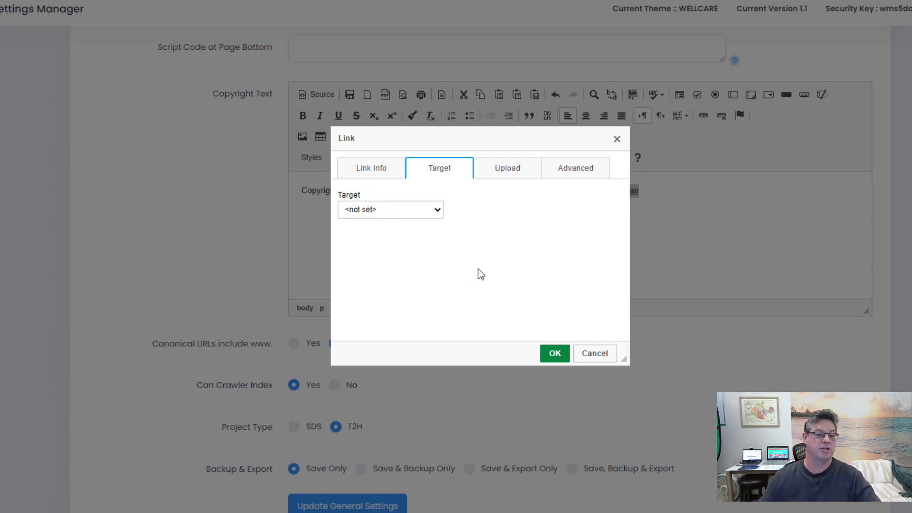
pyautogui.click(398, 214)
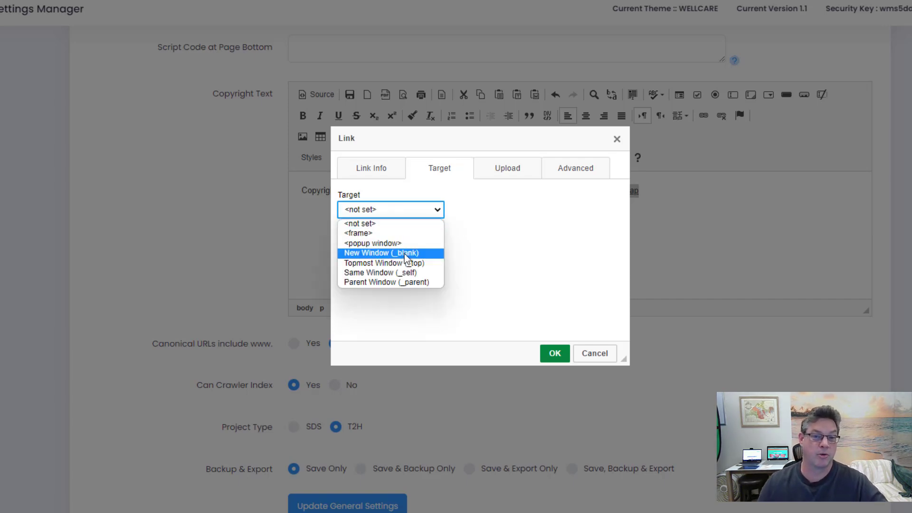
pyautogui.click(417, 255)
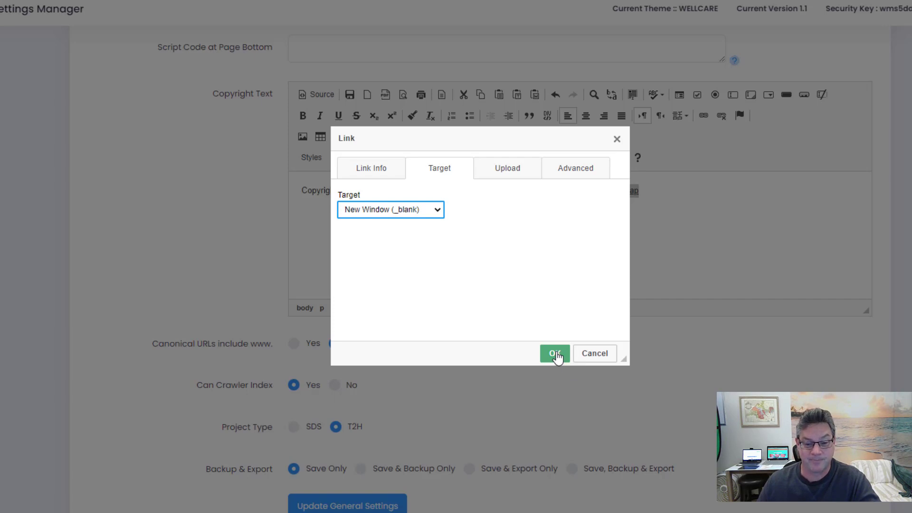
pyautogui.click(555, 354)
pyautogui.click(727, 221)
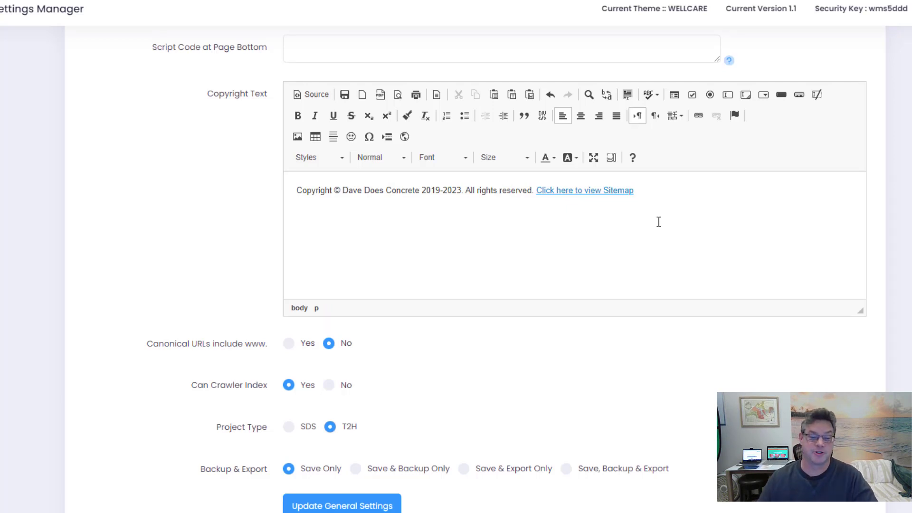
# Scroll down past the copyright editor to the General Settings
pyautogui.scroll(-1, 152, 210)
pyautogui.scroll(-2, 149, 206)
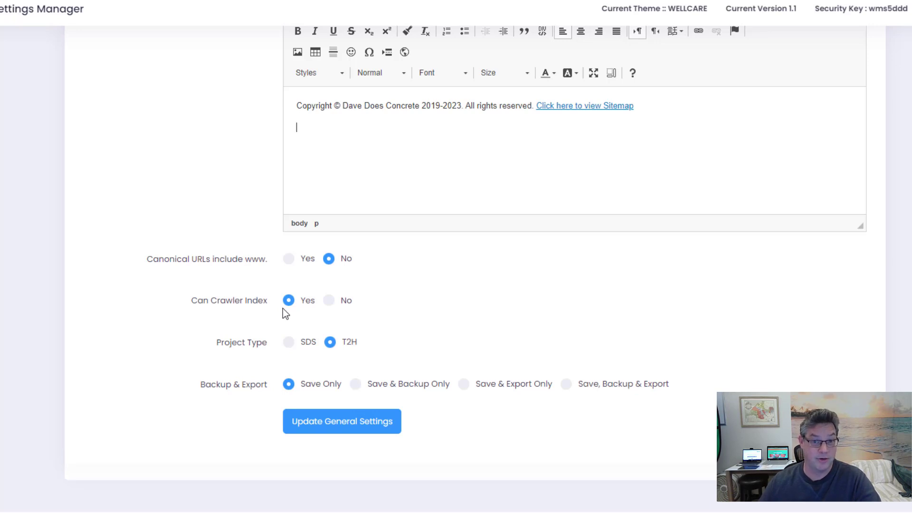
# Set Can Crawler Index to No
pyautogui.click(329, 301)
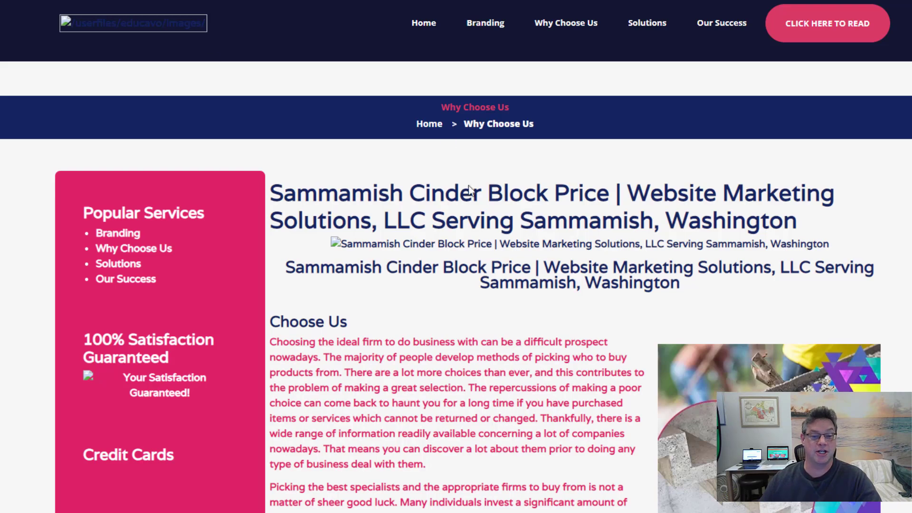
pyautogui.scroll(-15, 612, 345)
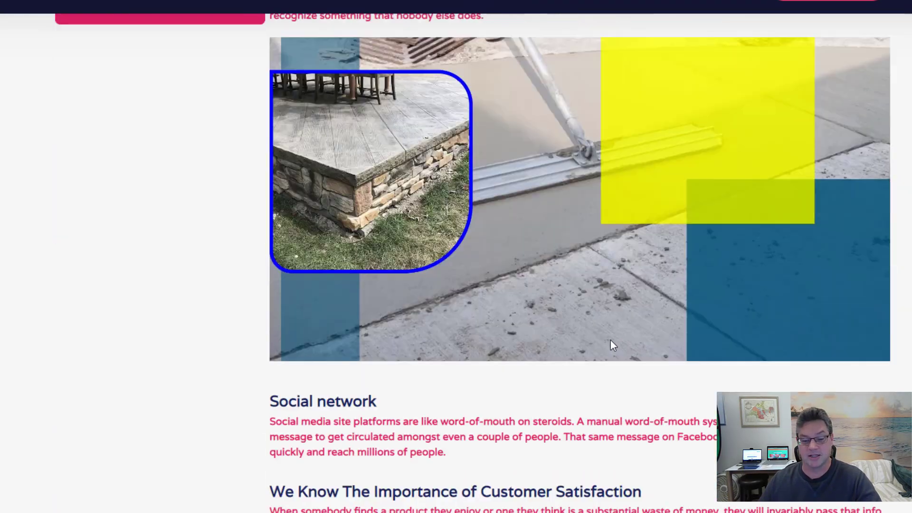
# Open the live site's Home page, scroll down to its footer, then return to the CMS settings
pyautogui.scroll(15, 561, 328)
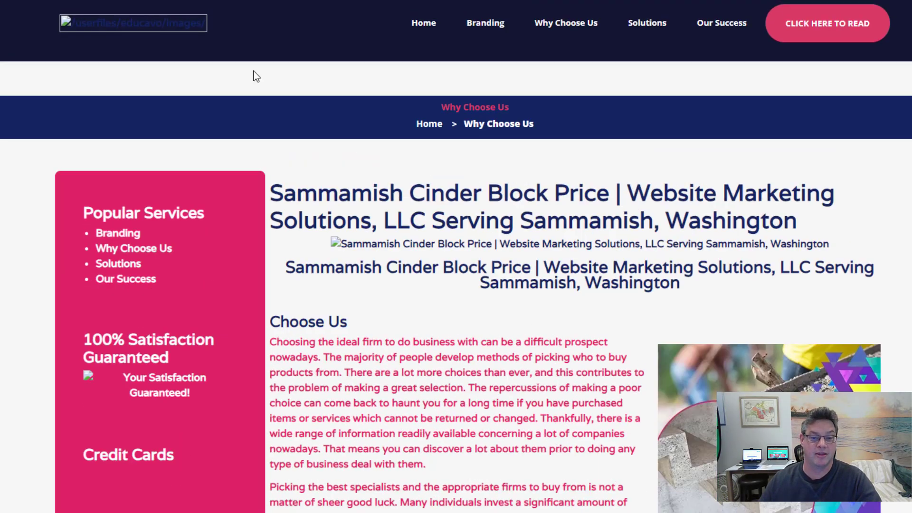
pyautogui.click(423, 24)
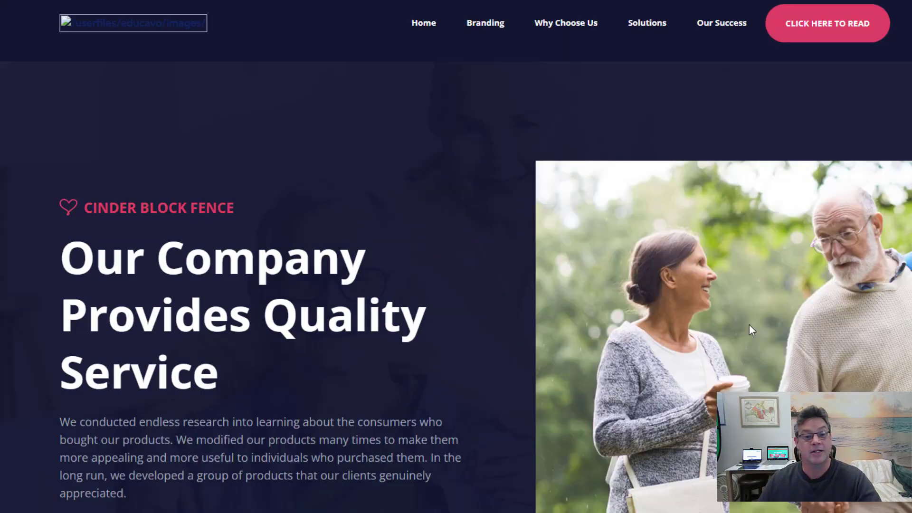
pyautogui.scroll(-3, 683, 287)
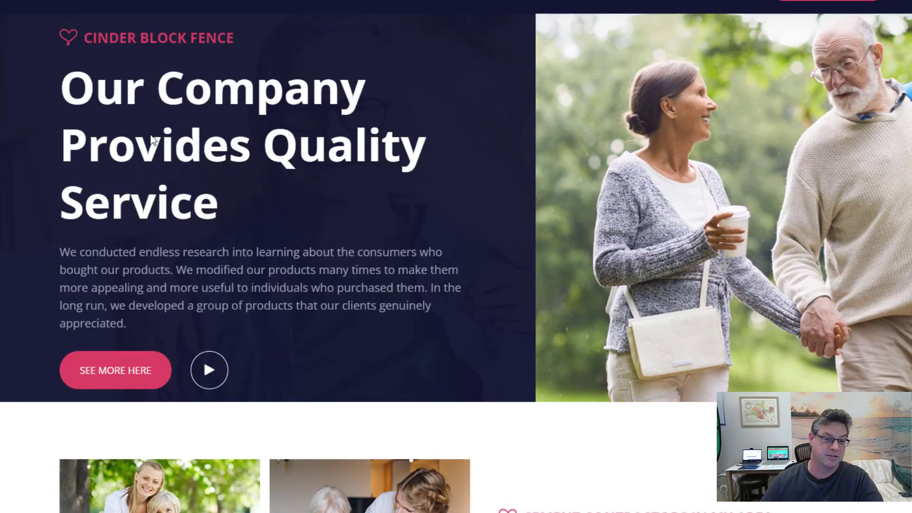
pyautogui.scroll(-7, 617, 304)
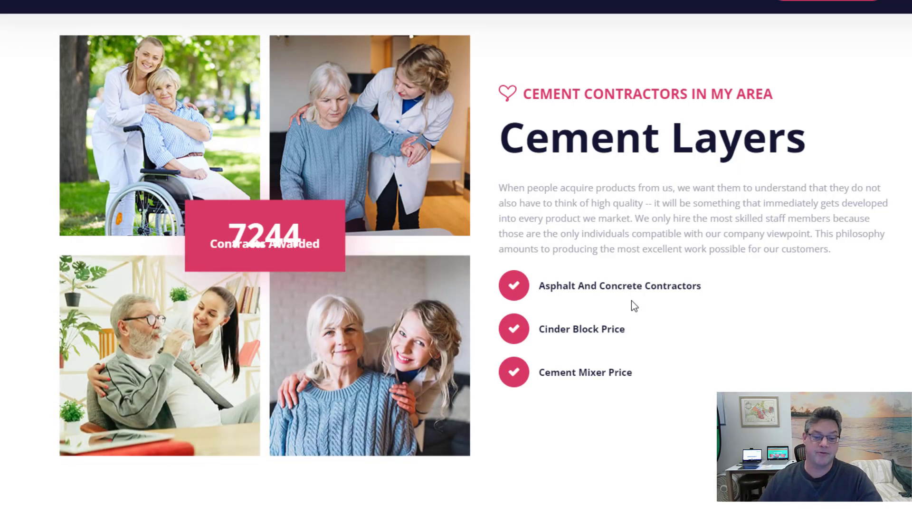
pyautogui.scroll(-8, 648, 306)
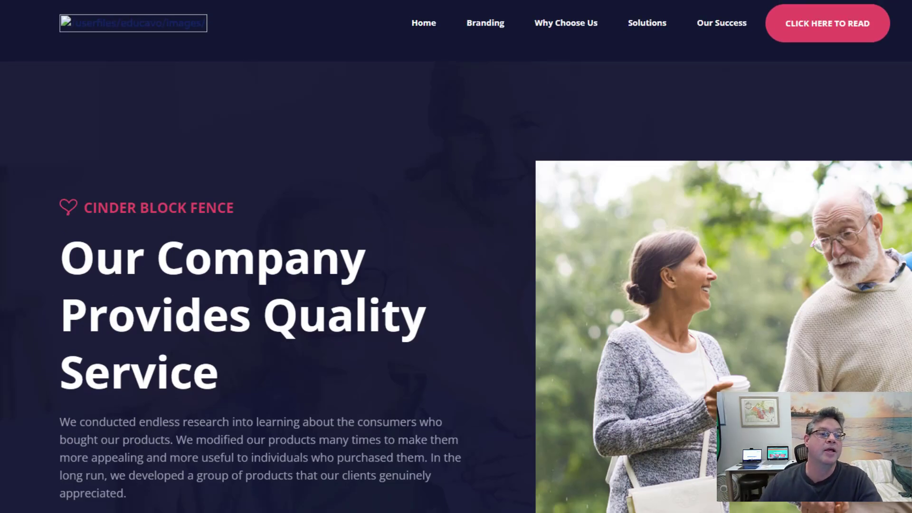
pyautogui.scroll(-3, 452, 212)
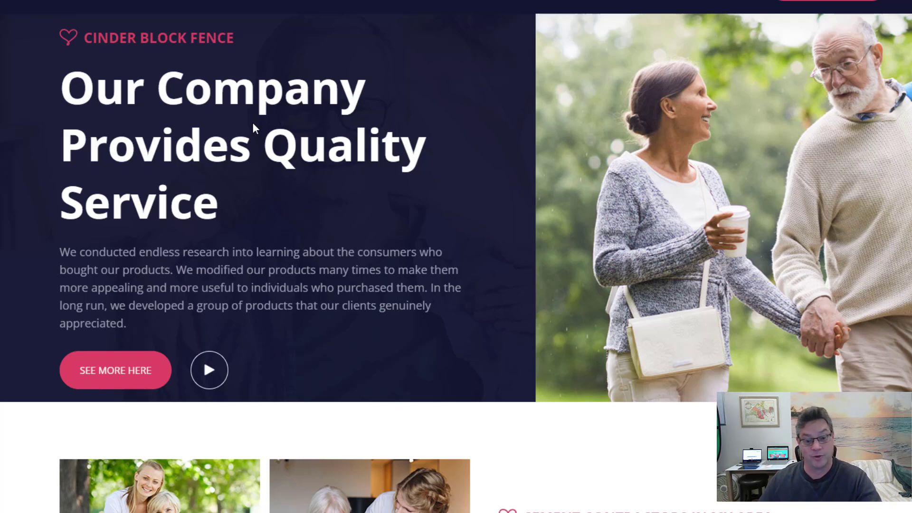
pyautogui.scroll(3, 234, 92)
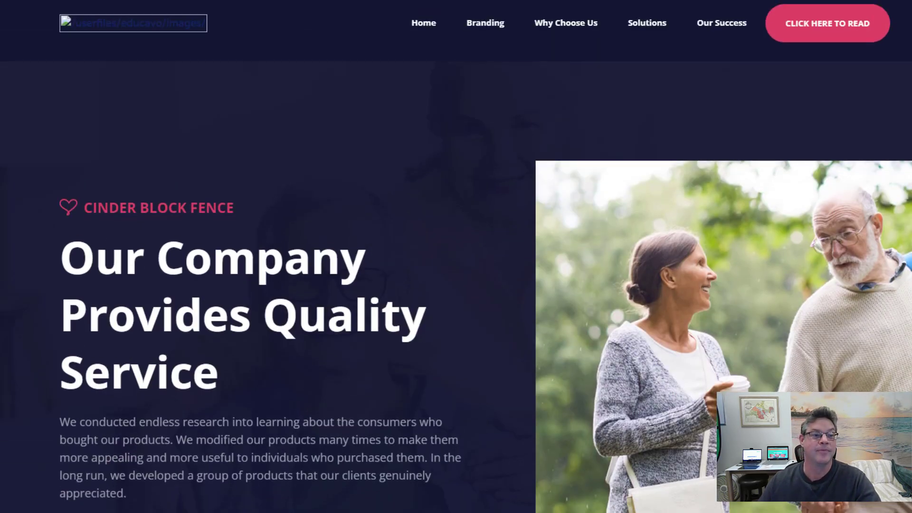
pyautogui.scroll(-15, 70, 285)
pyautogui.hotkey('ctrl', 'Tab')
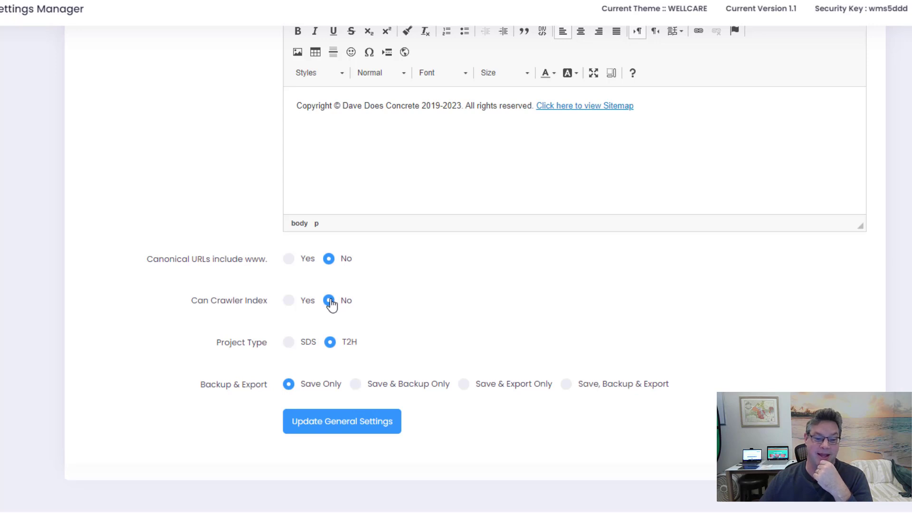
# Toggle Can Crawler Index to Yes and back to No
pyautogui.click(288, 301)
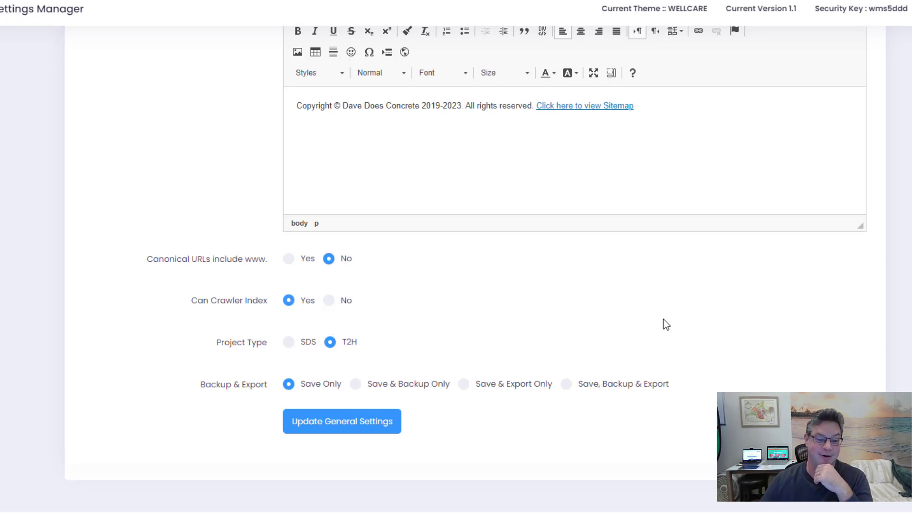
pyautogui.click(328, 301)
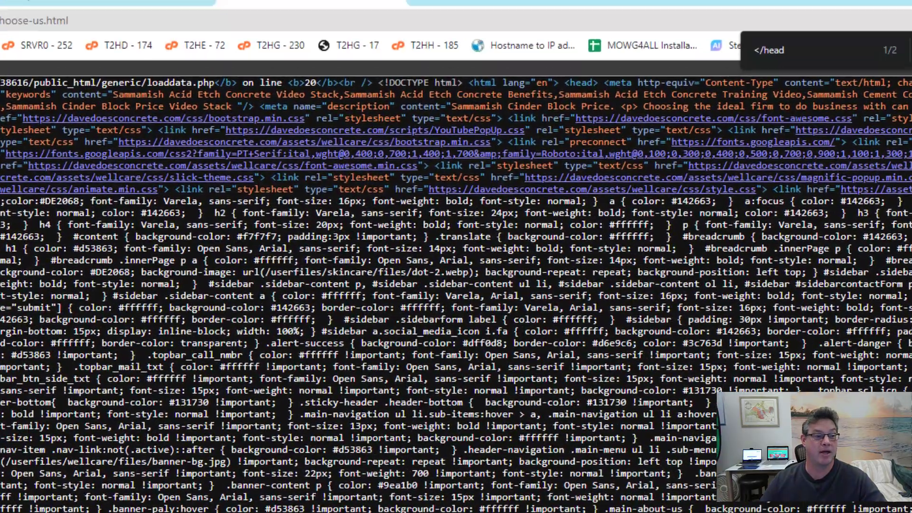
# Search the current page source for 'noindex' and select the robots noindex meta tag
pyautogui.press('Escape')
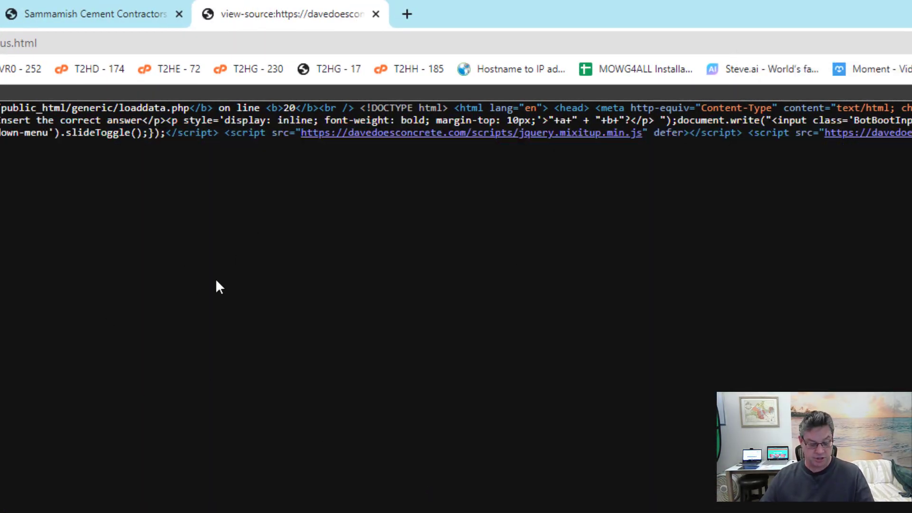
pyautogui.hotkey('ctrl', 'f')
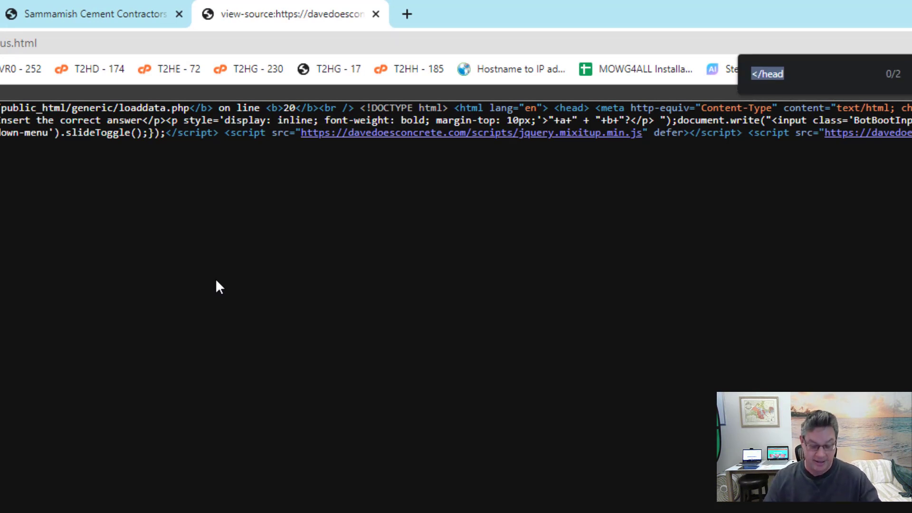
pyautogui.write('noindex')
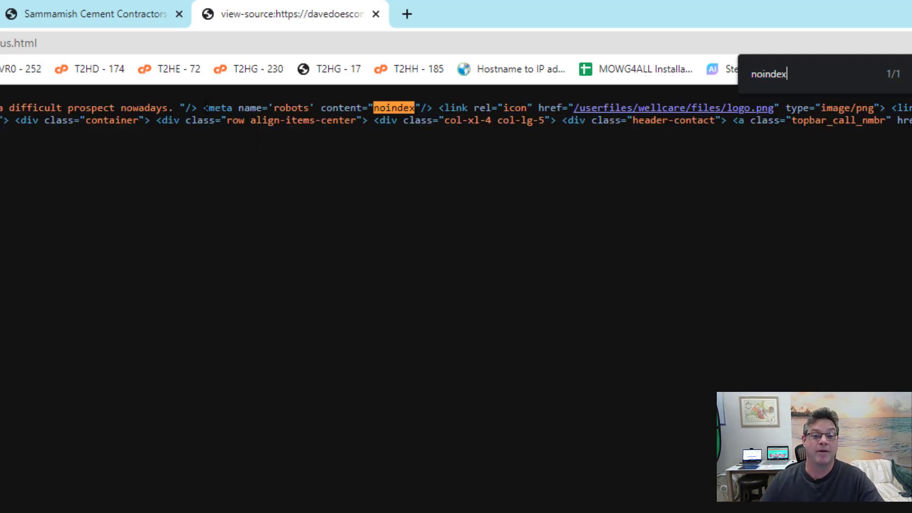
pyautogui.moveTo(206, 108); pyautogui.dragTo(432, 108)
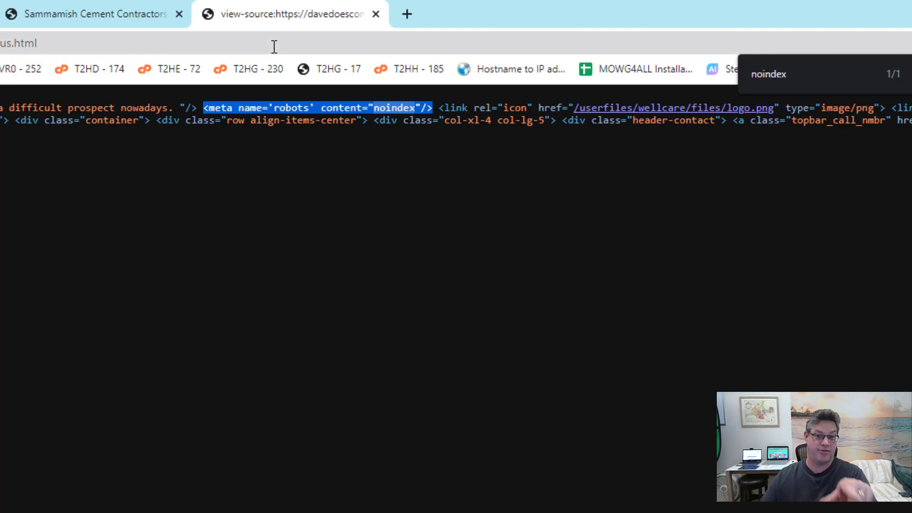
# Reload the page source, confirm 'noindex' now has 0 matches, and return to the live site
pyautogui.hotkey('ctrl', '1')
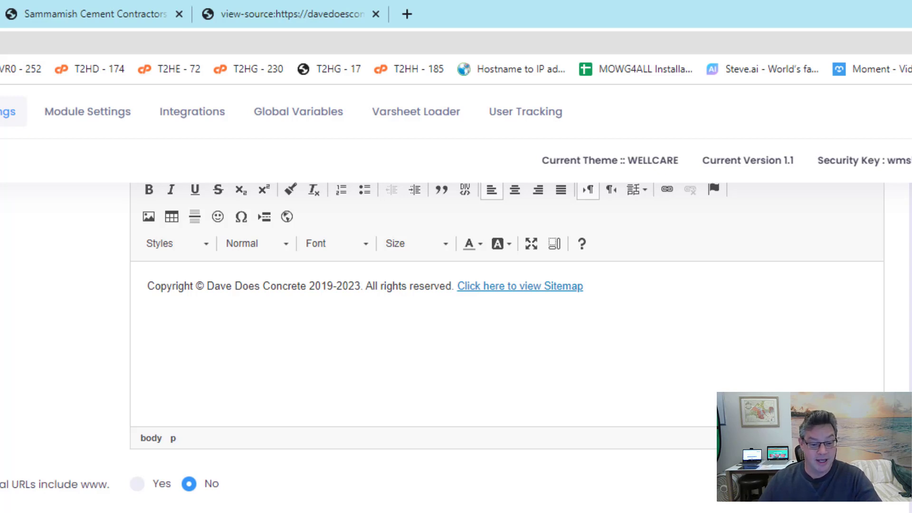
pyautogui.click(304, 19)
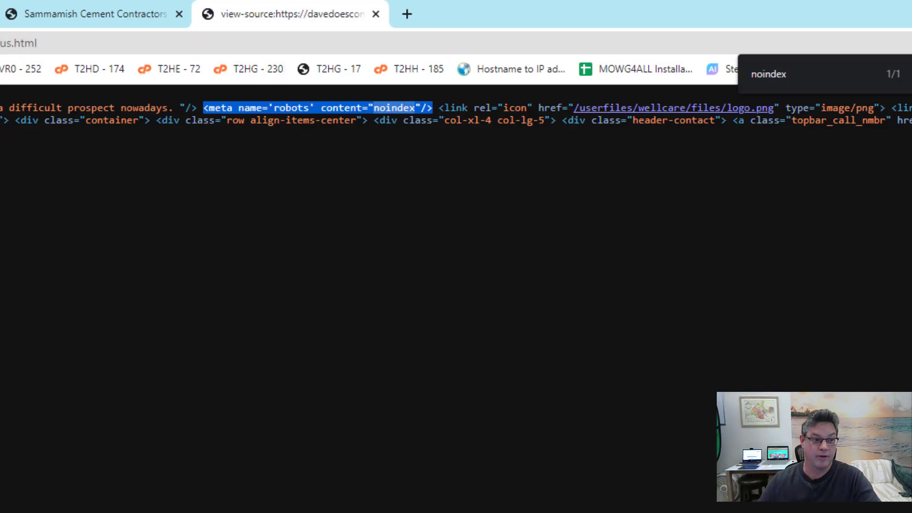
pyautogui.press('F5')
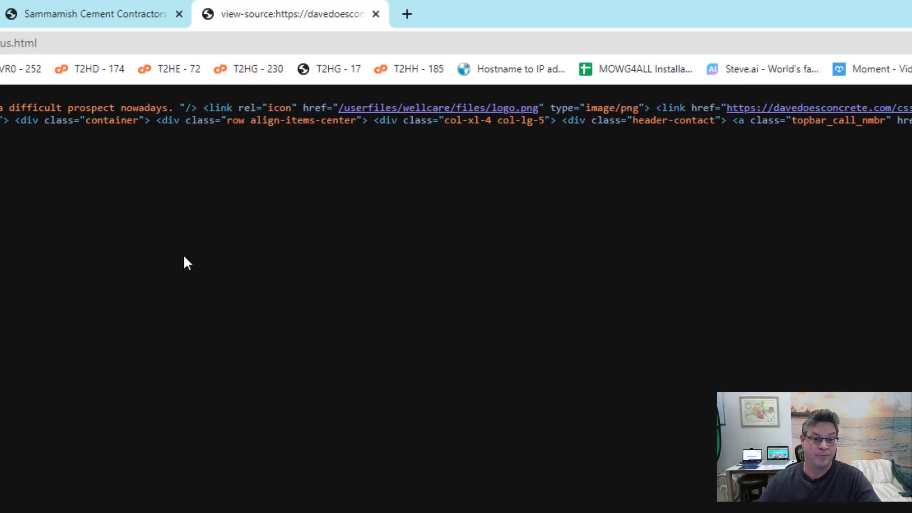
pyautogui.hotkey('ctrl', 'f')
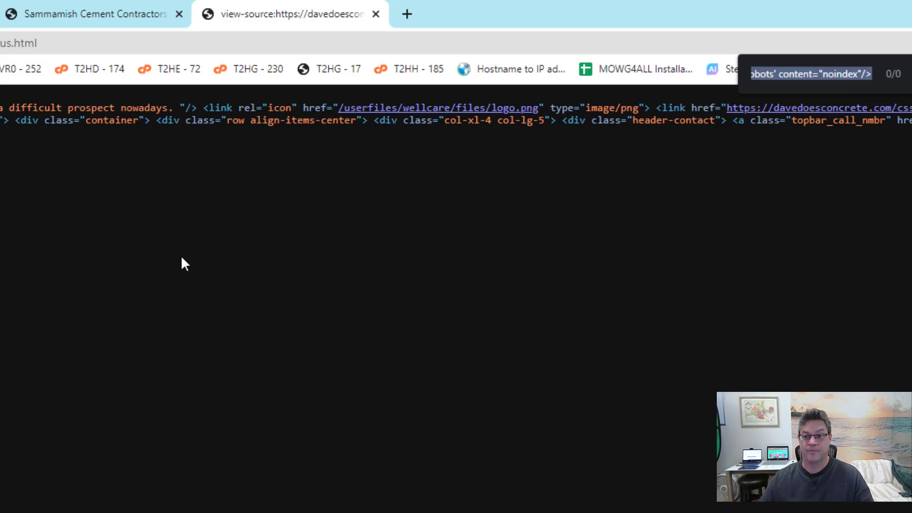
pyautogui.write('noi')
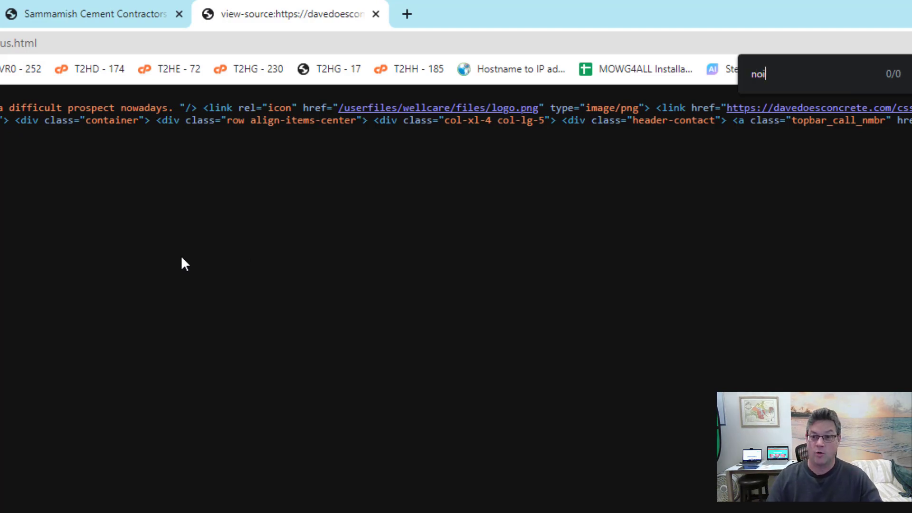
pyautogui.write('ndex')
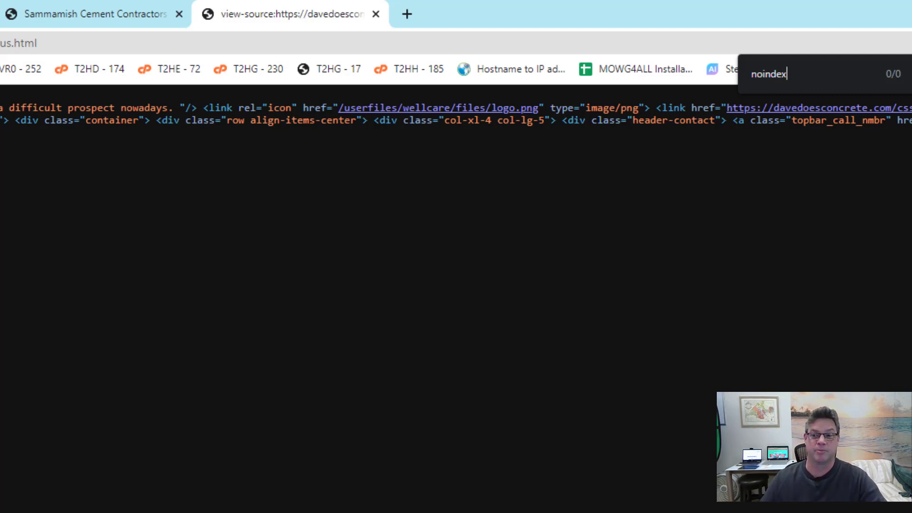
pyautogui.press('Escape')
pyautogui.click(72, 12)
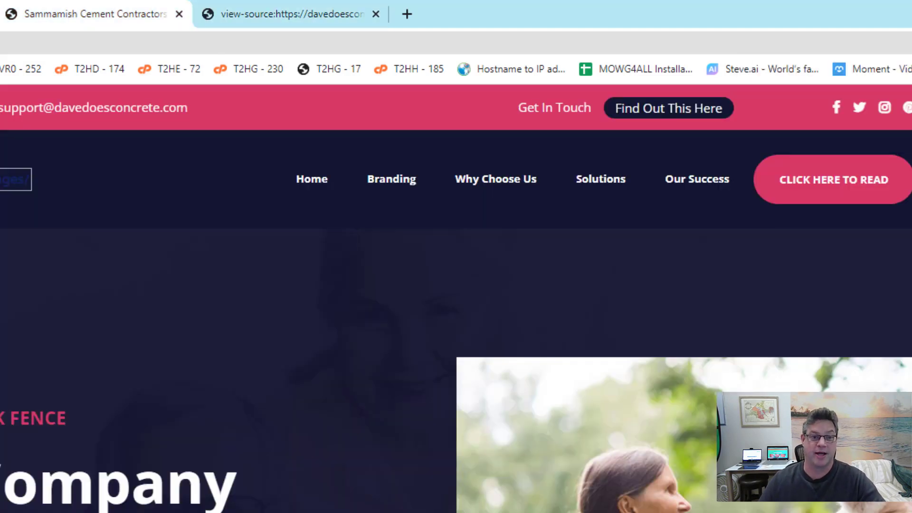
# Scroll the T2H Global Settings Manager back up to its listed settings sections
pyautogui.scroll(-15, 456, 333)
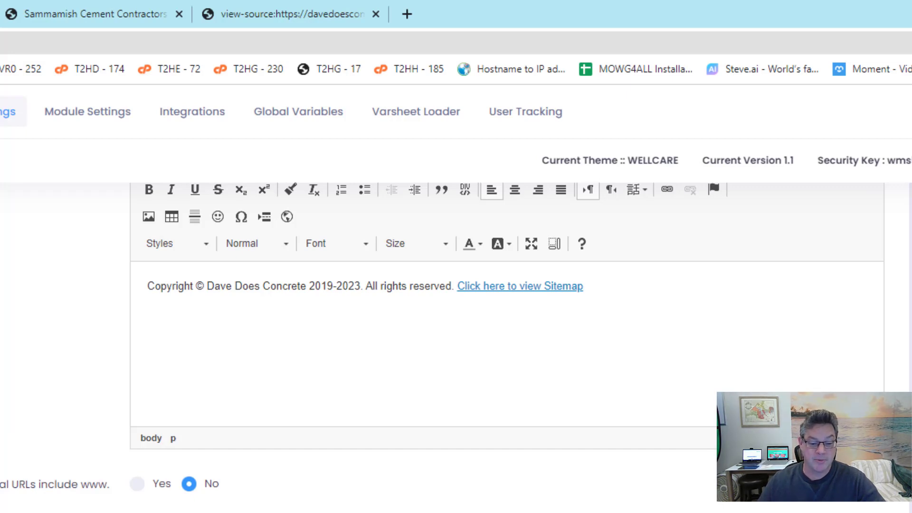
pyautogui.scroll(15, 456, 332)
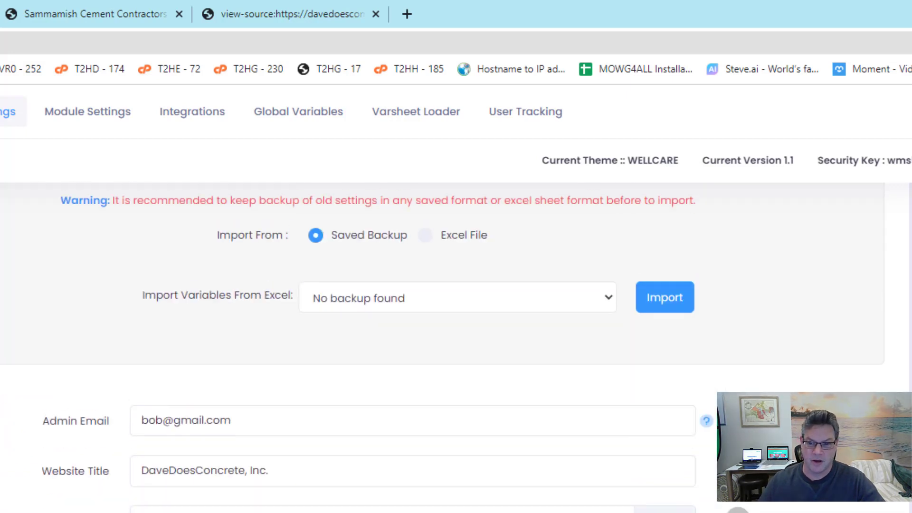
pyautogui.scroll(3, 456, 333)
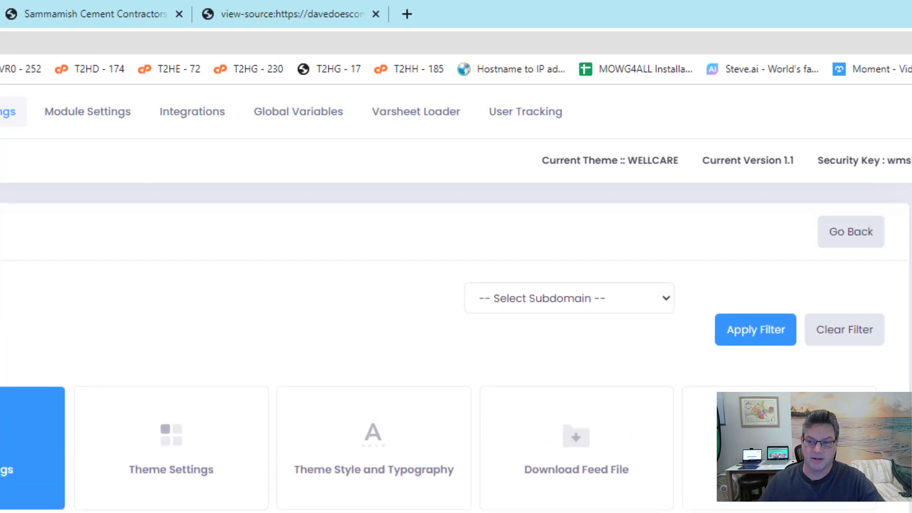